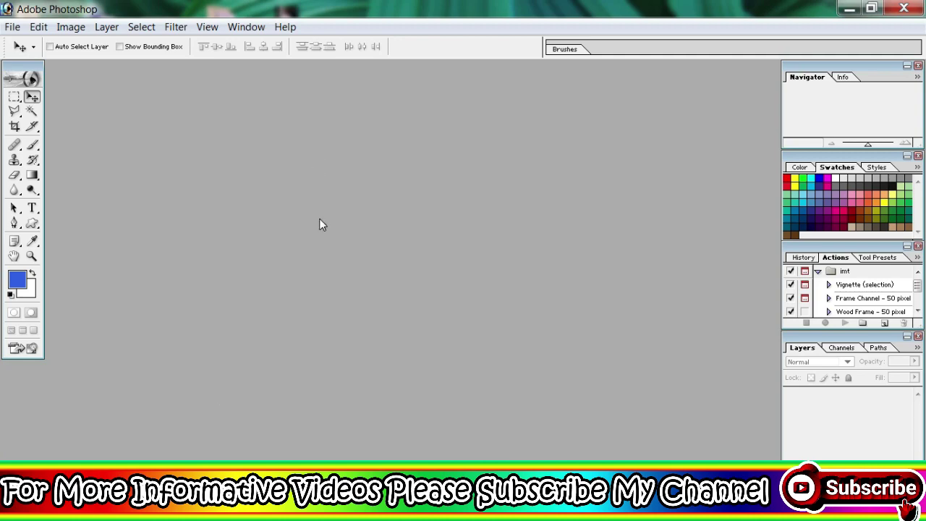
- Create a new A4 document (210 × 297 mm, 300 pixels/inch) and maximize its window
left_click(10, 27)
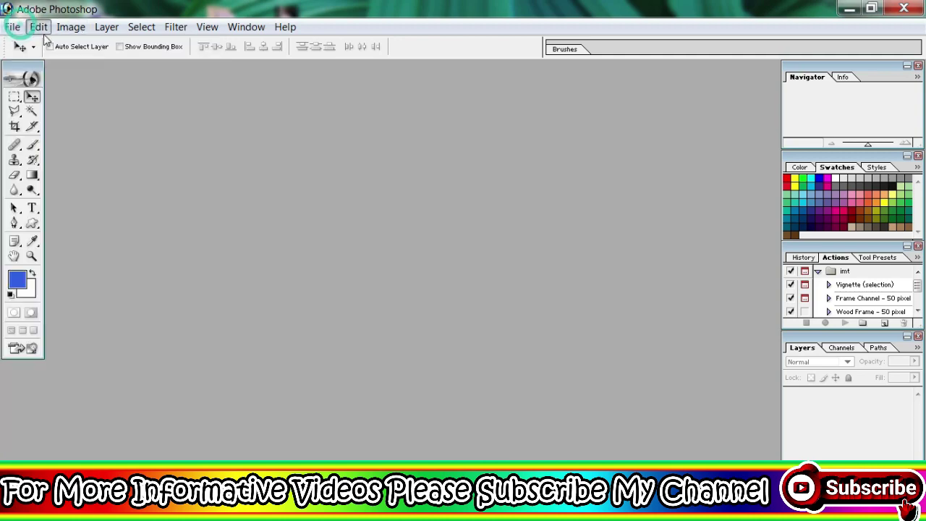
mouse_move(12, 27)
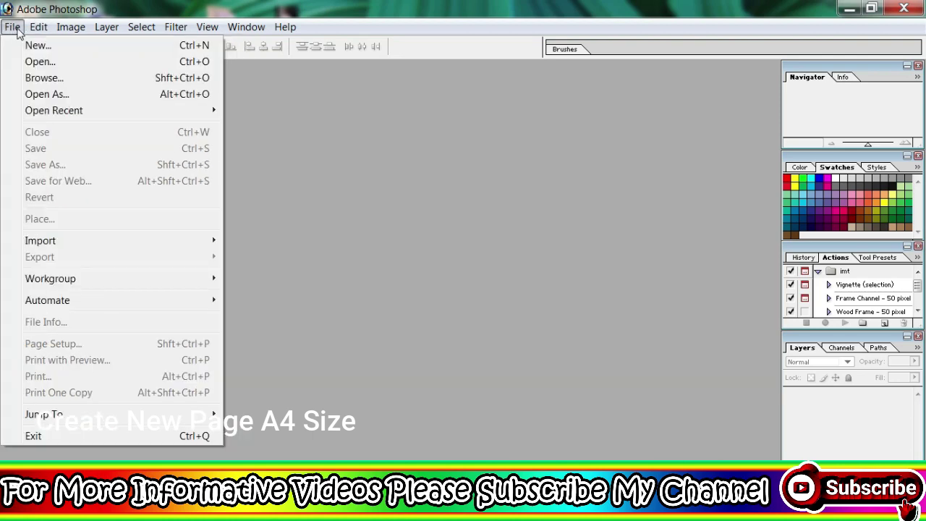
left_click(24, 43)
left_click(463, 203)
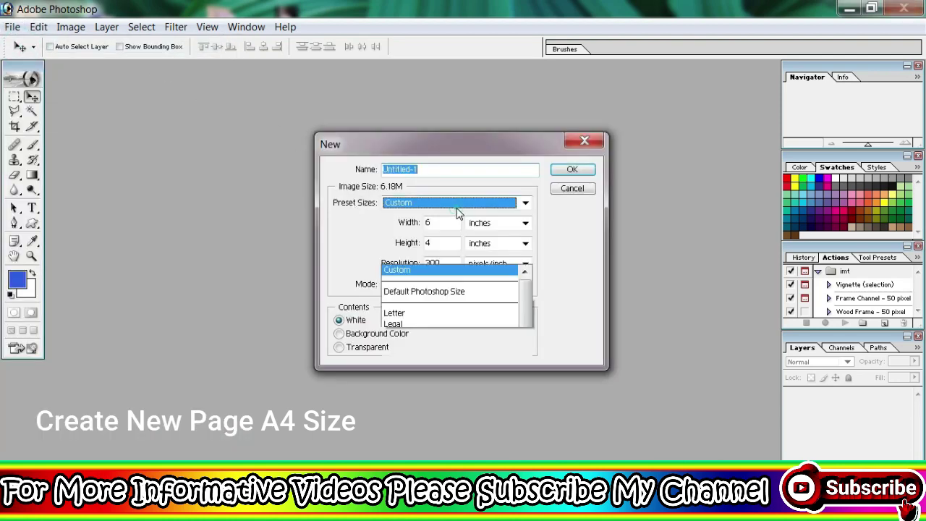
left_click(434, 304)
left_click(568, 169)
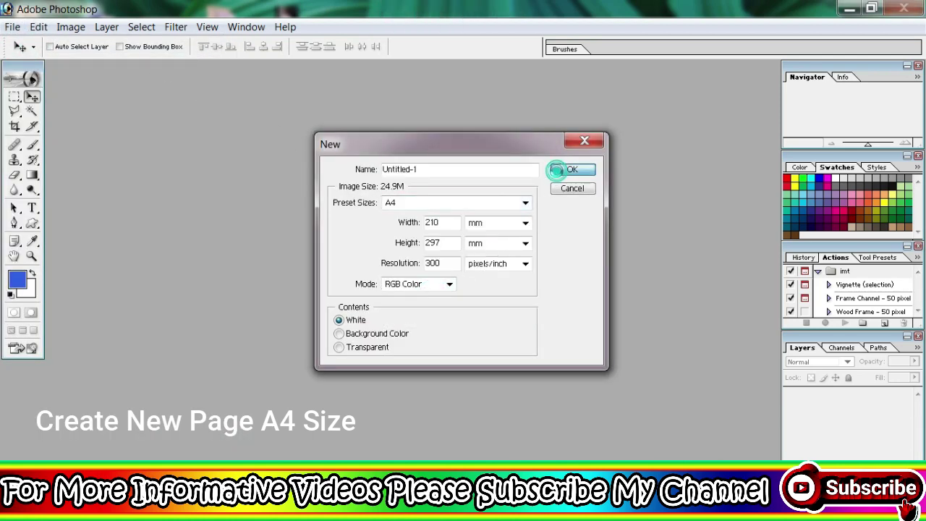
left_click(246, 80)
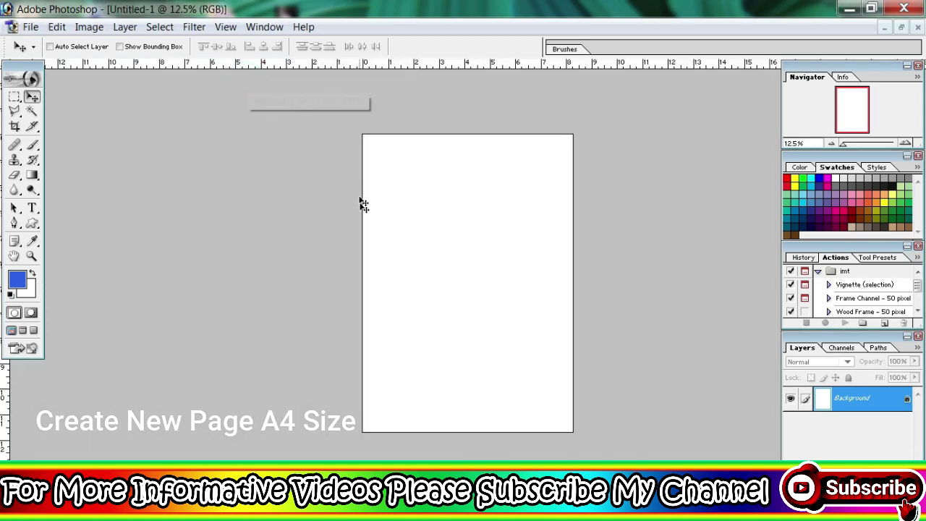
- Drag CAT A.jpg from the desktop's CAT folder into Photoshop to open it
key("alt+Tab")
key("alt+Tab")
key("alt+Tab")
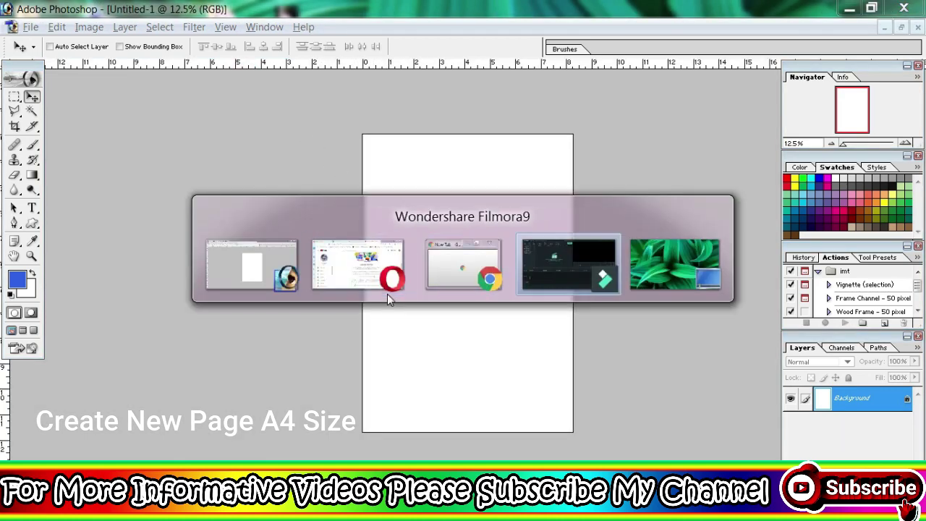
key("alt+Tab")
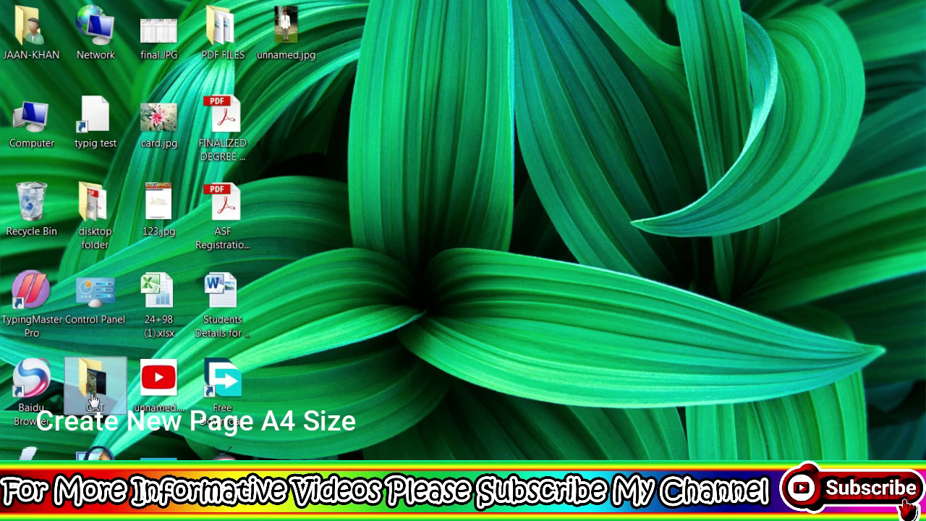
double_click(94, 396)
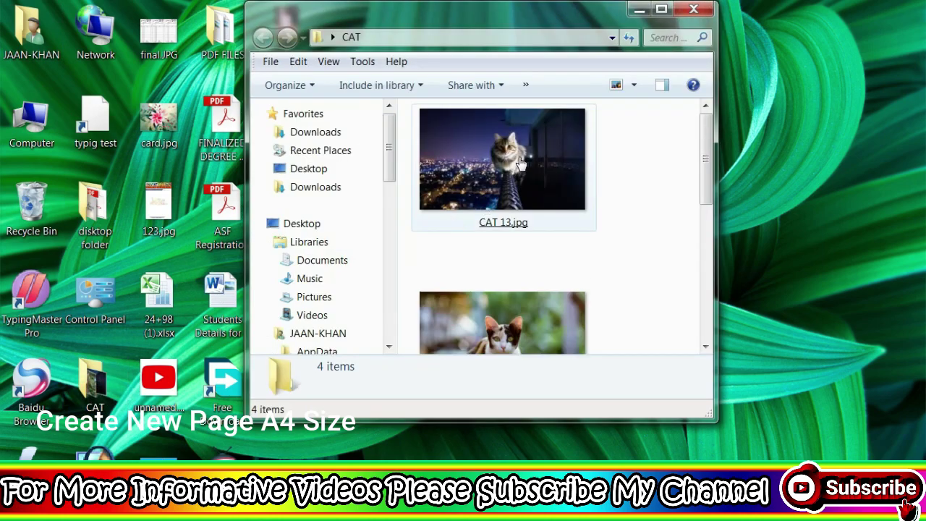
left_click(501, 311)
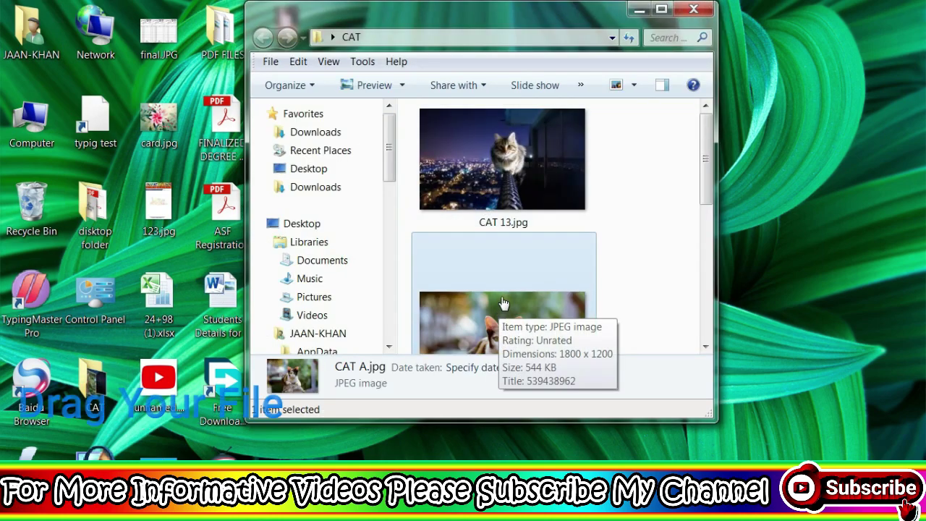
mouse_move(500, 311)
left_mouse_down()
mouse_move(405, 279)
mouse_move(405, 257)
left_mouse_up()
key("alt+Tab")
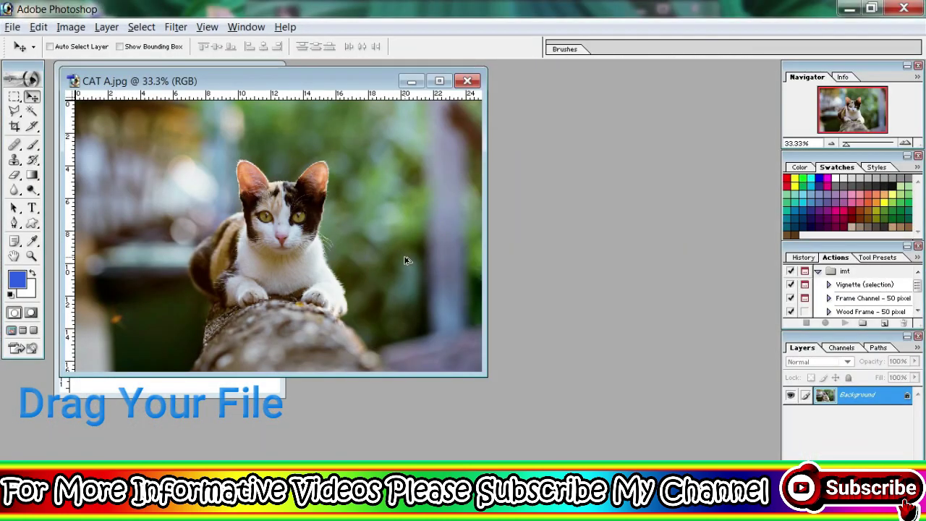
- Maximize the CAT A.jpg window, try a rectangular marquee, then select the whole image
key("alt+minus")
key("x")
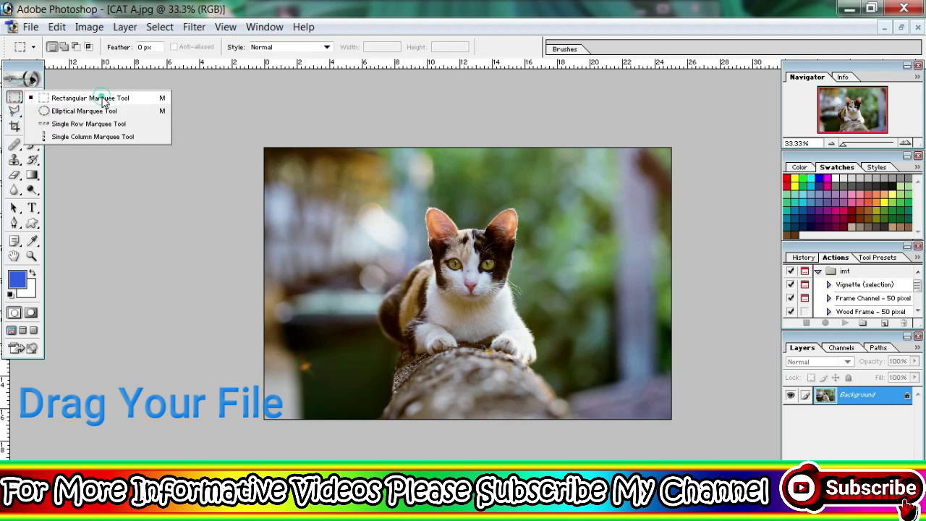
left_click_drag(15, 97, 97, 95)
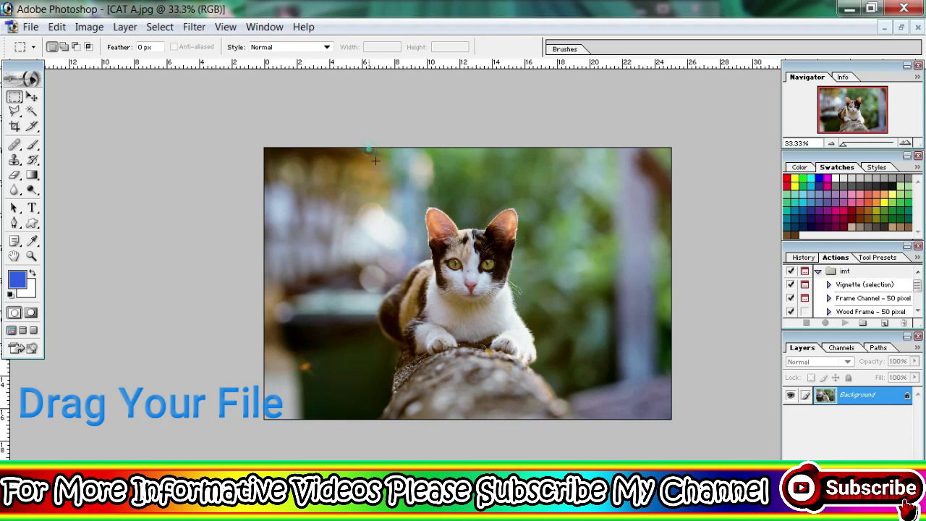
left_click_drag(369, 149, 434, 265)
left_click(352, 231)
key("ctrl+a")
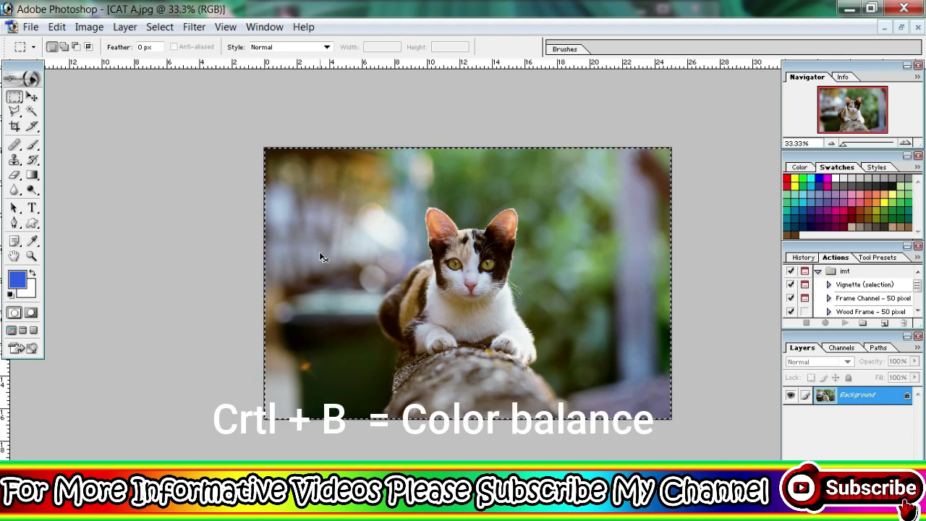
- Preview Color Balance midtones at +100 red and +76 green on the cat photo
key("ctrl+b")
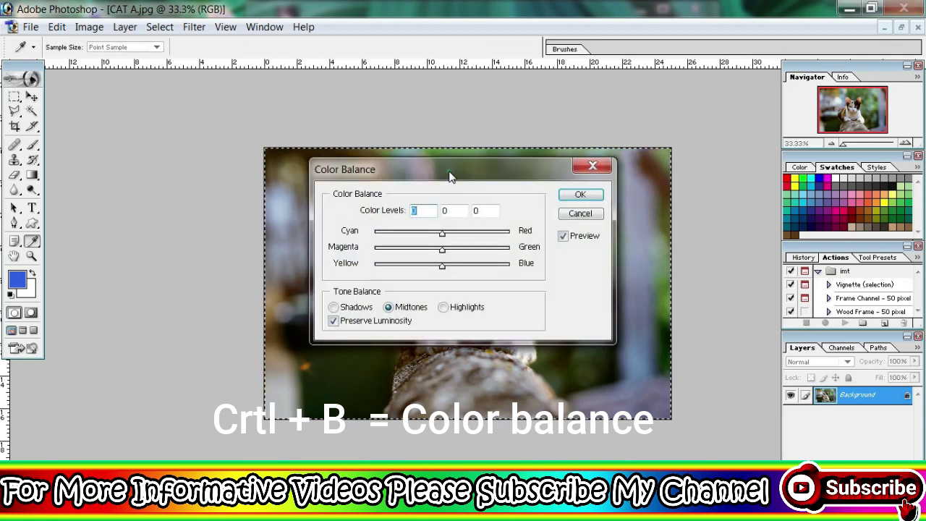
left_click_drag(449, 177, 228, 92)
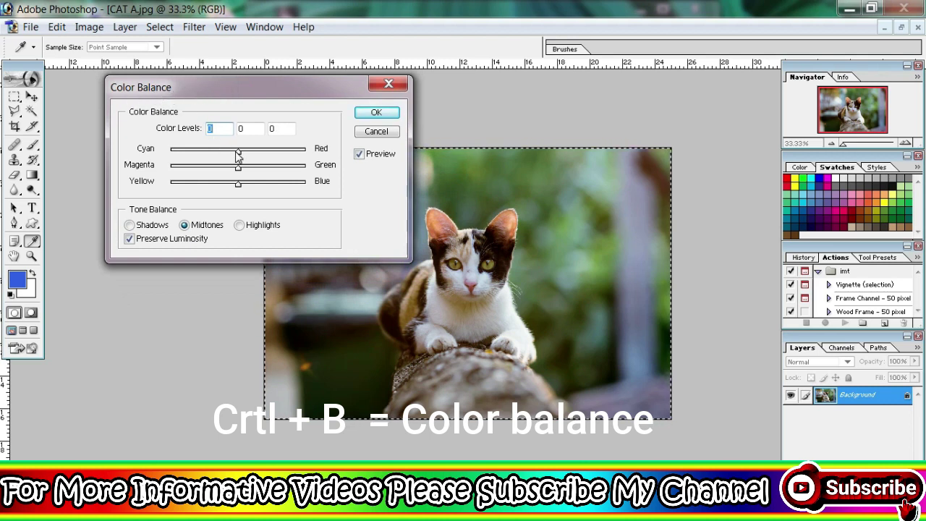
left_click_drag(239, 157, 288, 166)
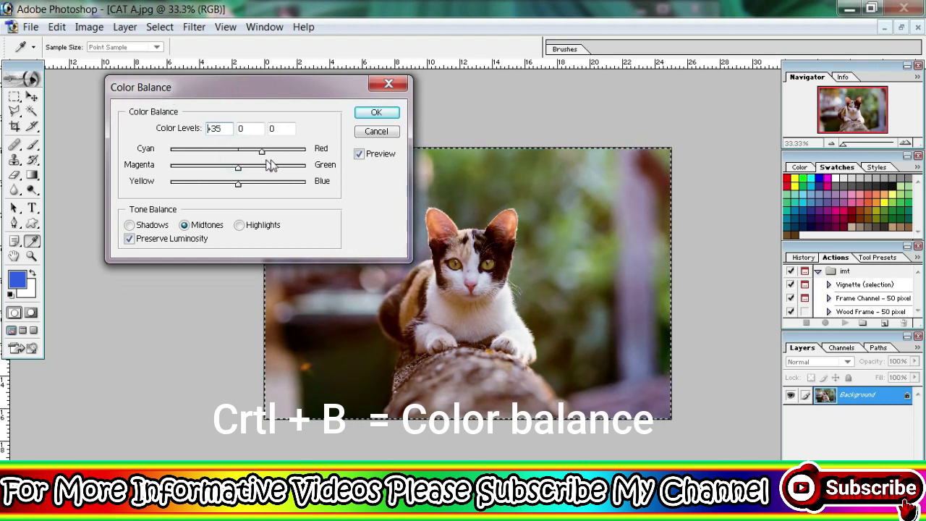
left_click_drag(288, 166, 319, 166)
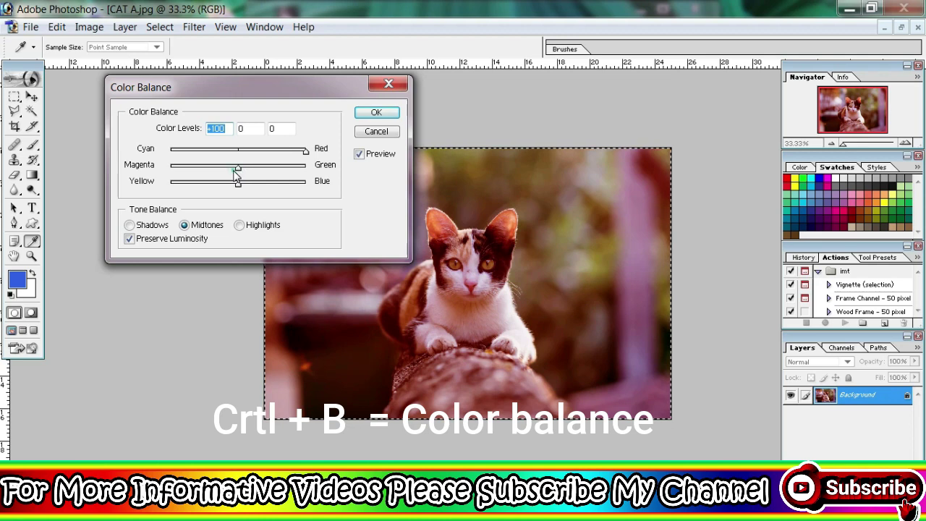
left_click_drag(238, 167, 316, 184)
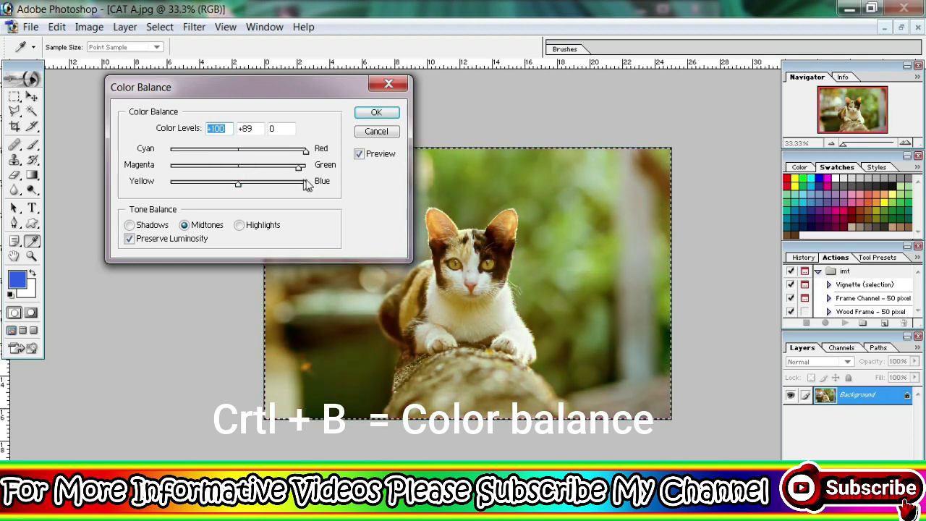
mouse_move(321, 186)
left_mouse_down()
mouse_move(196, 198)
mouse_move(270, 190)
mouse_move(241, 186)
left_mouse_up()
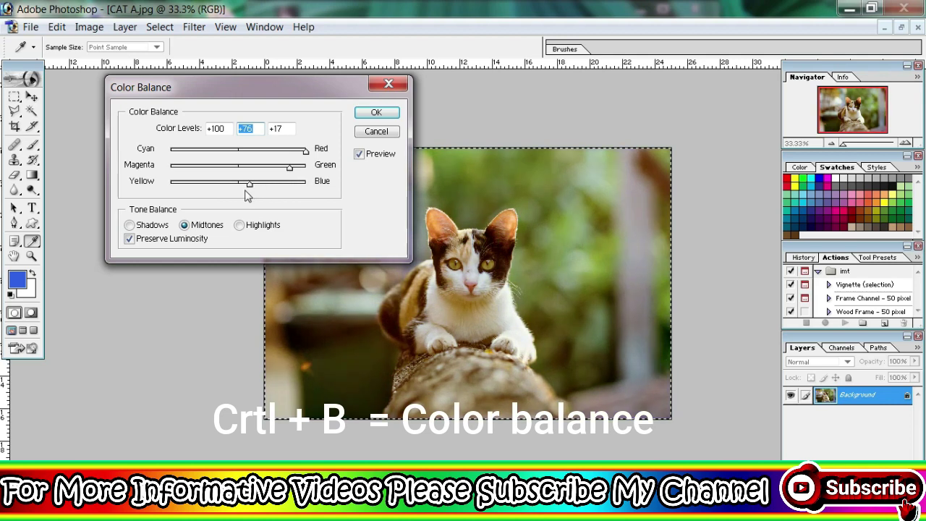
- Cancel Color Balance and practise select-all, deselect and a marquee around the cat
left_click(386, 82)
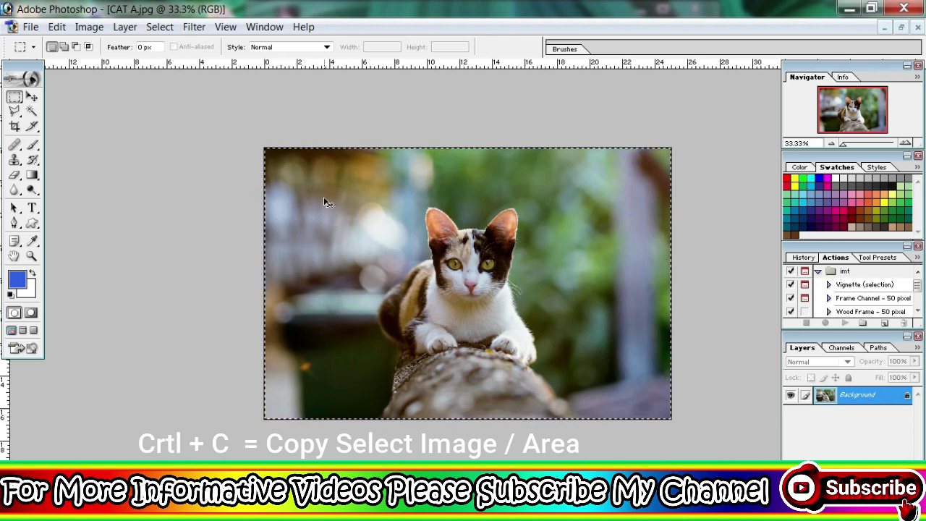
left_click(306, 168)
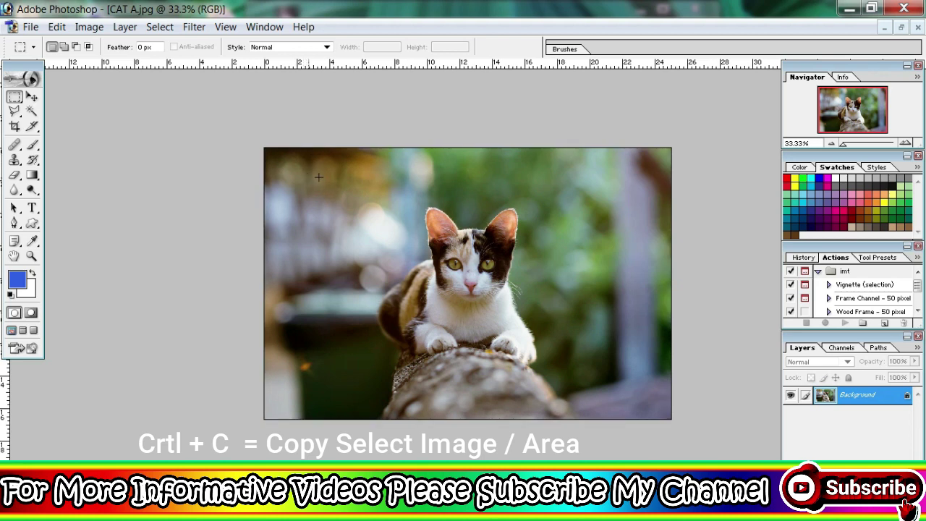
key("ctrl+a")
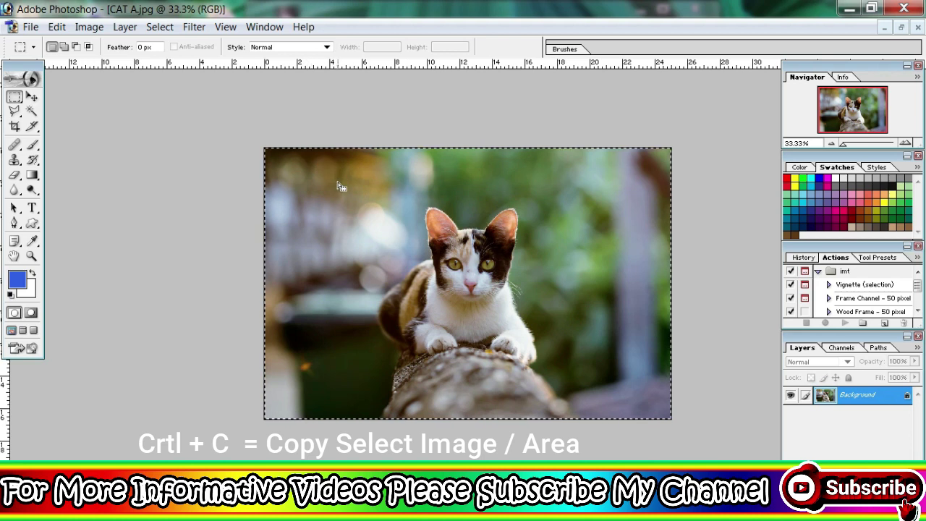
left_click(339, 216)
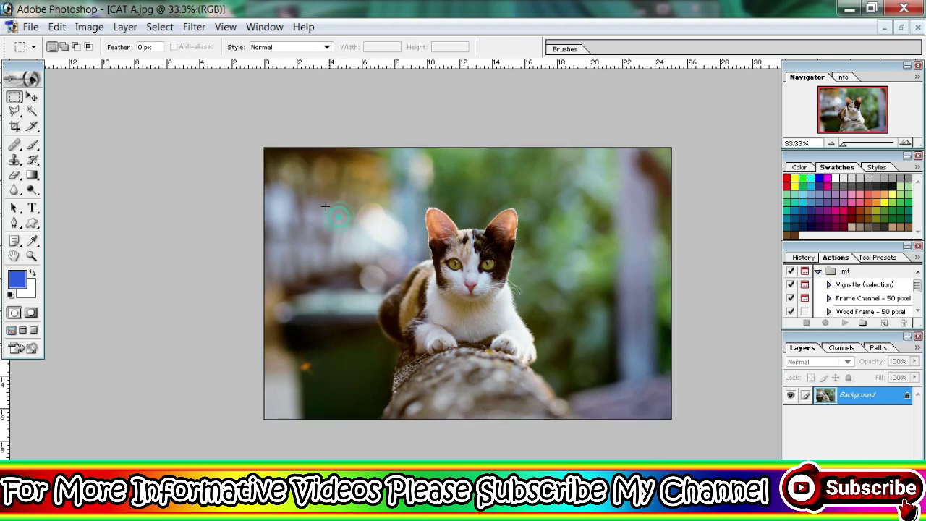
left_click_drag(316, 187, 409, 278)
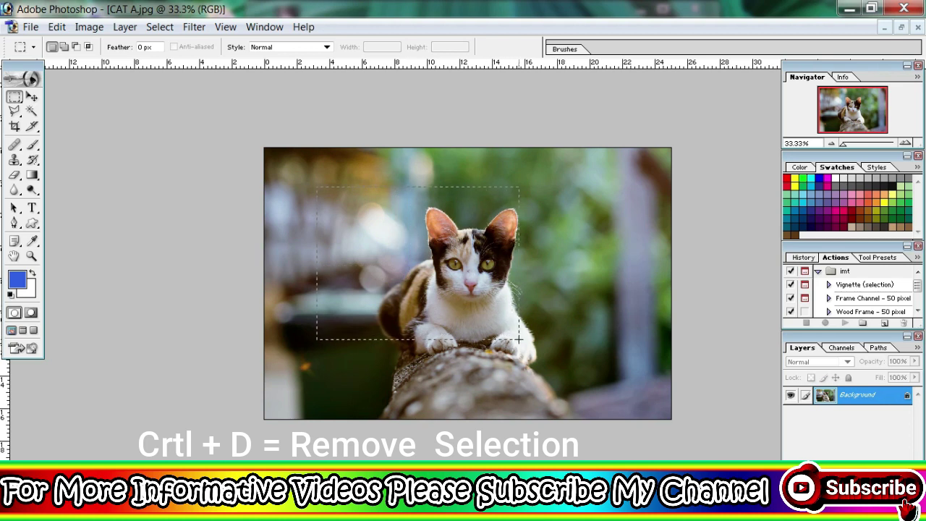
left_click_drag(519, 339, 520, 340)
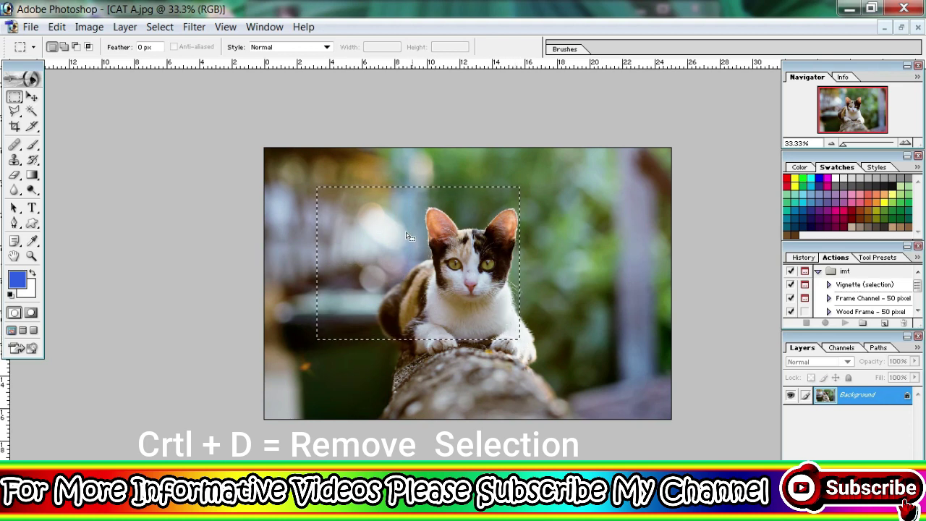
key("ctrl+d")
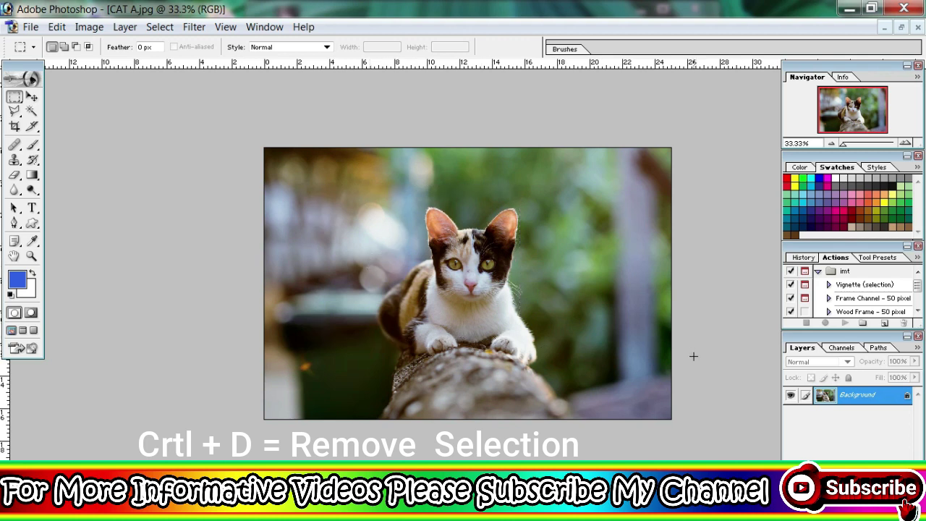
- Convert the locked Background into an editable layer named Layer 0
double_click(858, 397)
key("Return")
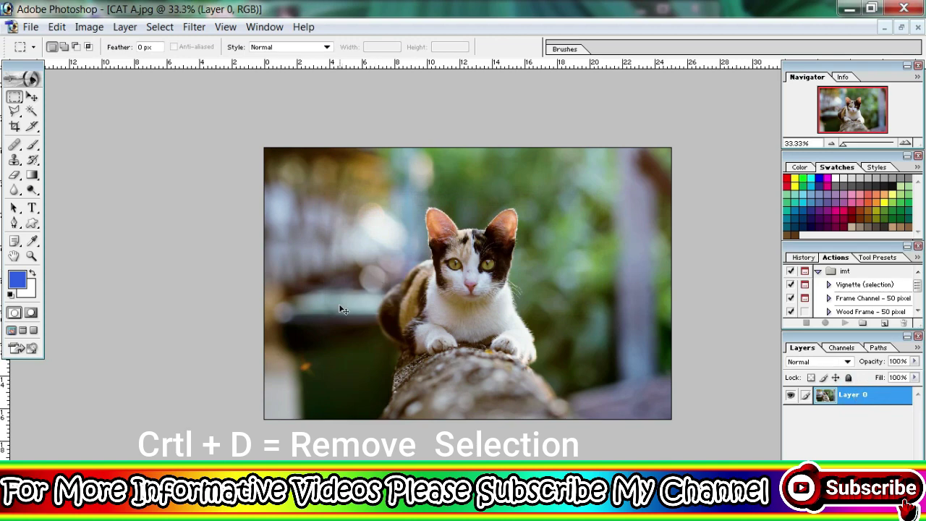
key("ctrl+shift+n")
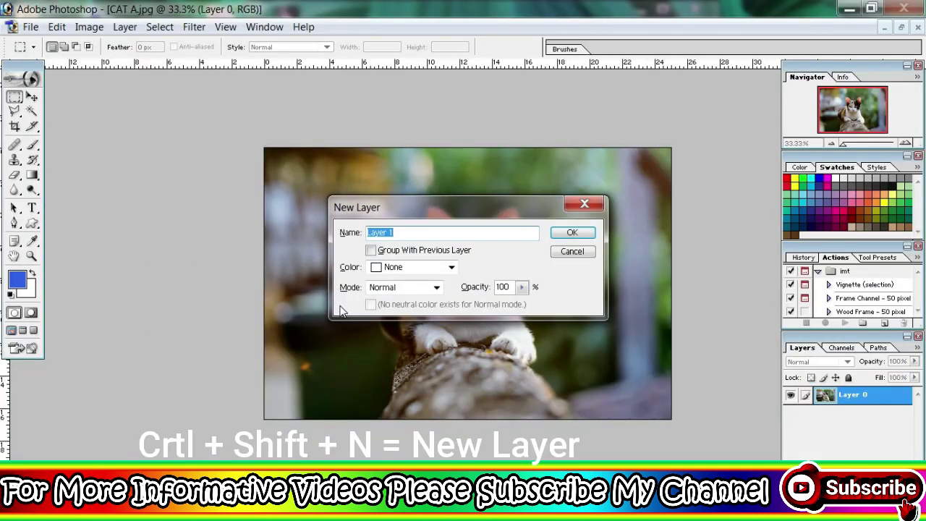
- Add an empty Layer 1, then merge it down into Layer 0 with Ctrl+E
key("Return")
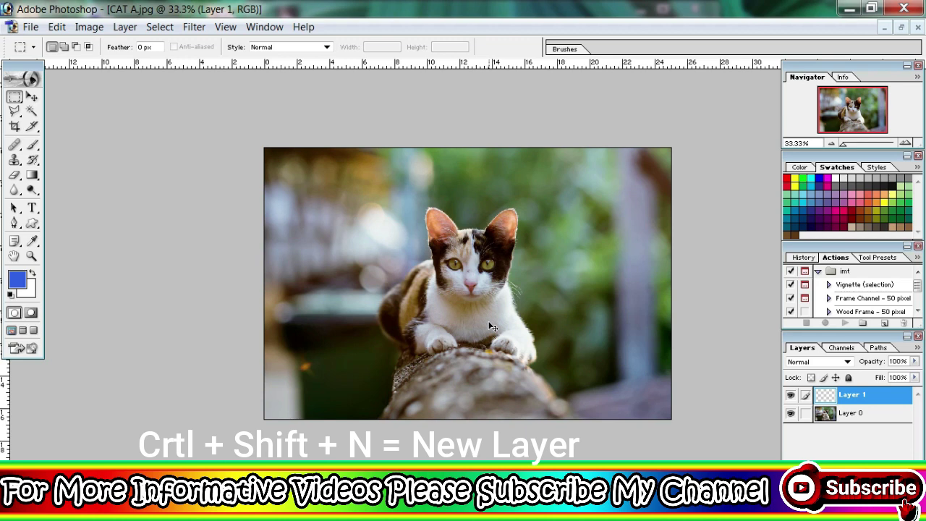
key("ctrl+z")
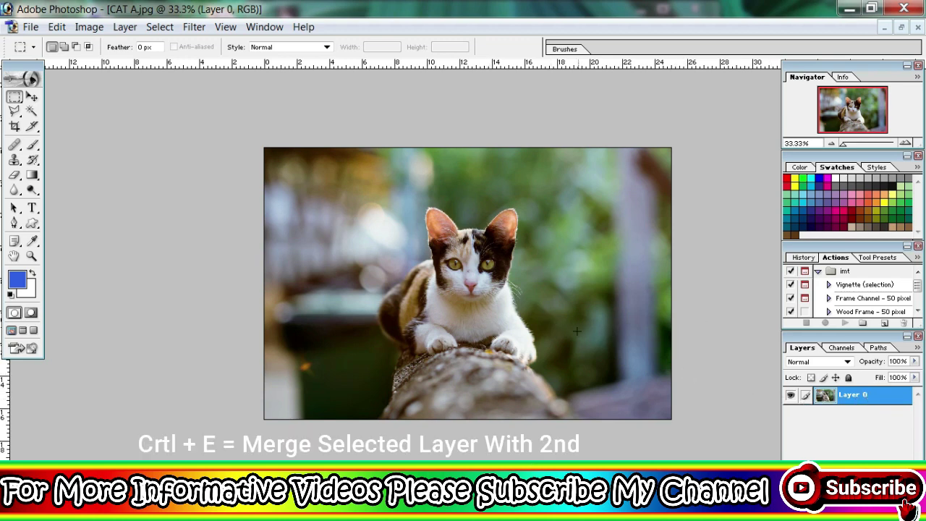
key("ctrl+shift+alt+n")
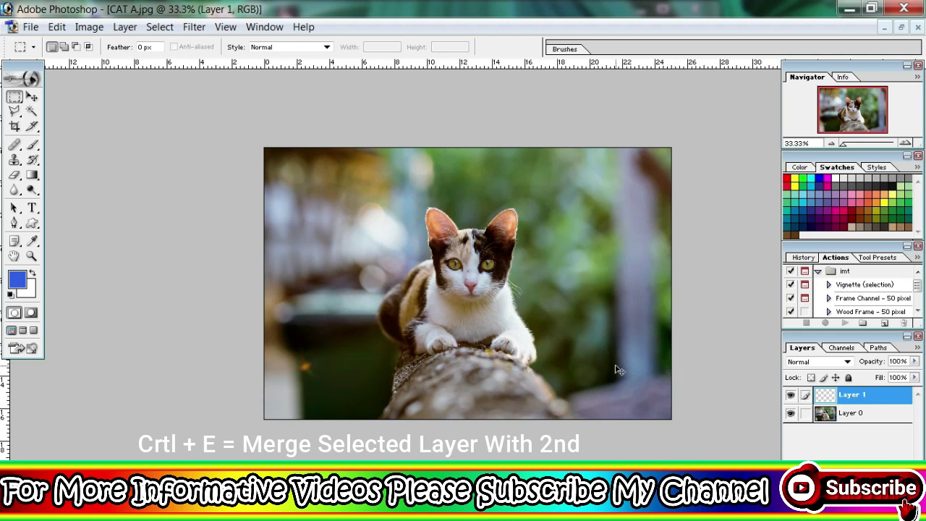
key("ctrl+e")
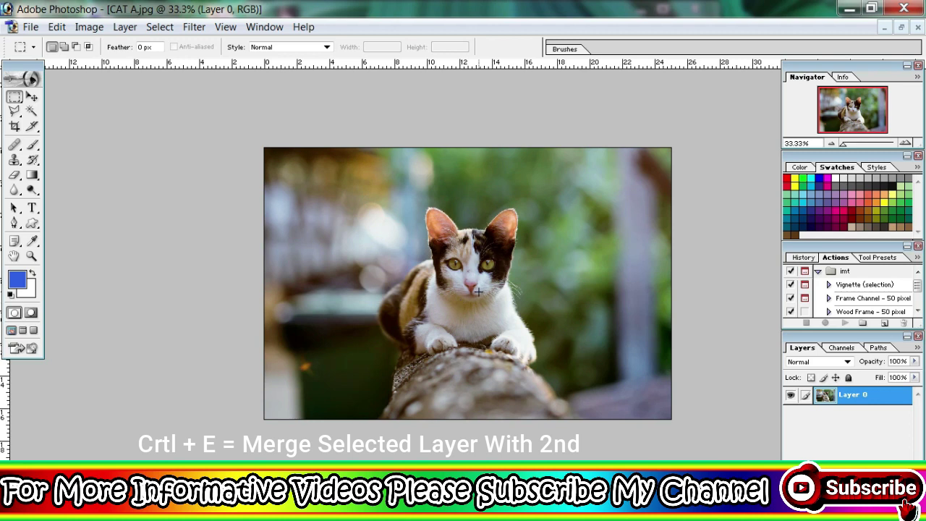
left_click(477, 291)
mouse_move(357, 181)
left_mouse_down()
mouse_move(525, 316)
mouse_move(538, 342)
left_mouse_up()
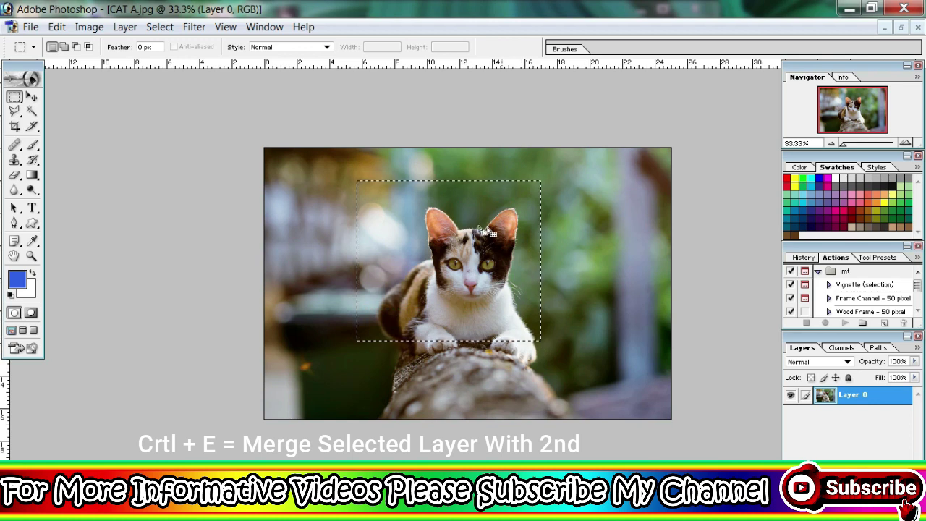
left_click(456, 267)
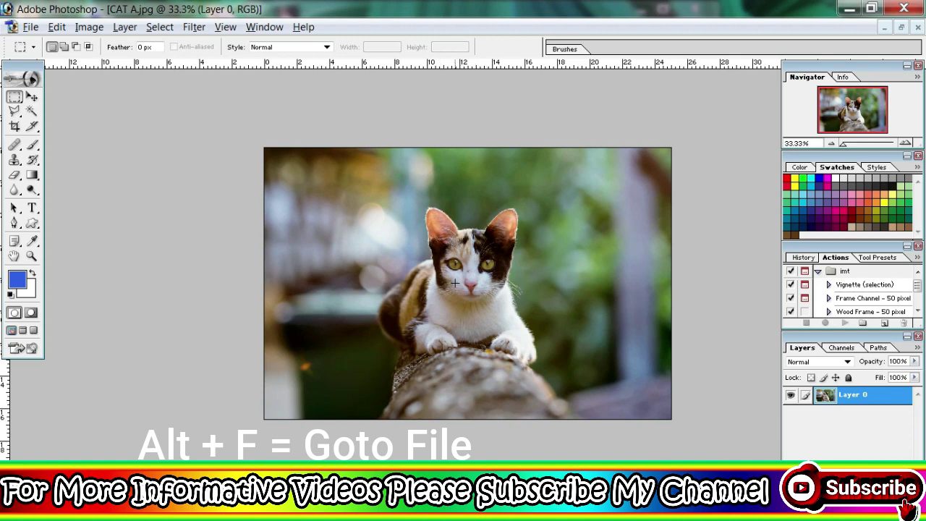
- Dismiss the File and plug-in menus, trial-move the Layer 2 cat copy, then undo it
key("alt+f")
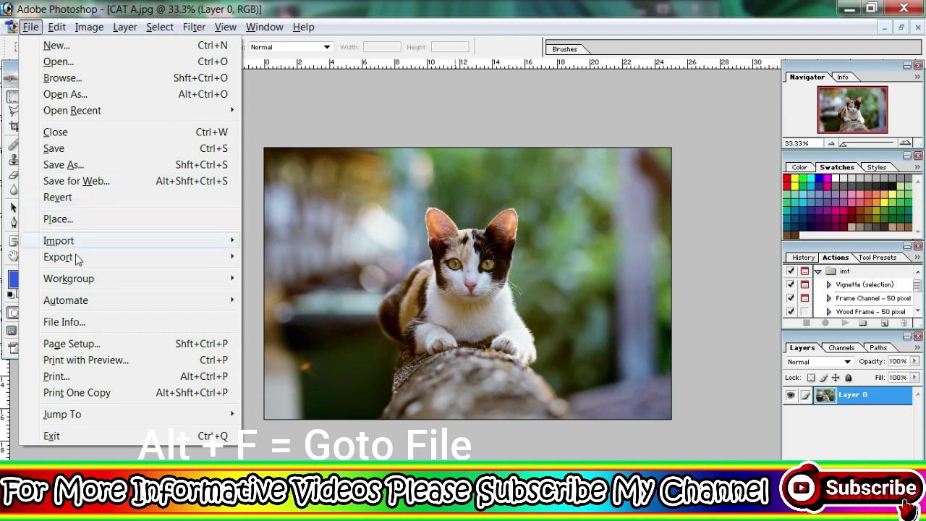
mouse_move(66, 300)
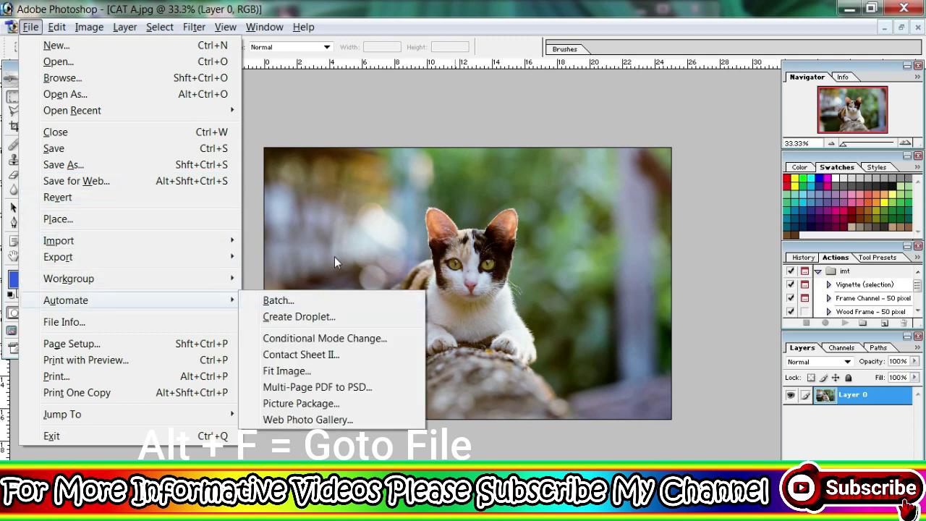
left_click(338, 239)
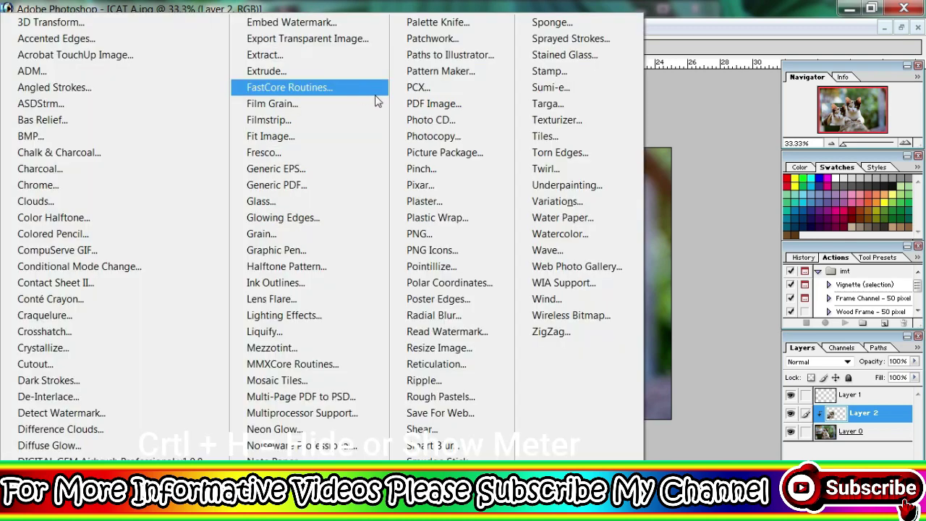
left_click(690, 179)
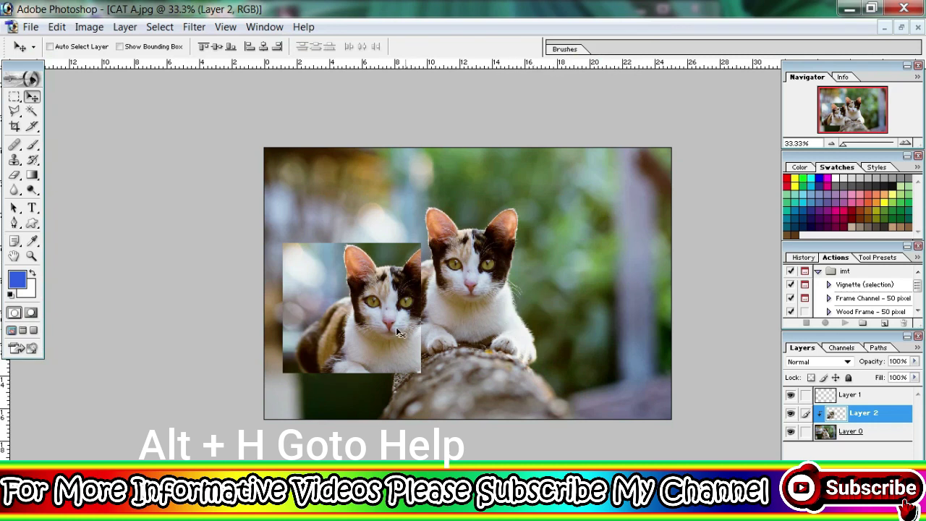
left_click_drag(396, 329, 450, 271)
key("ctrl+z")
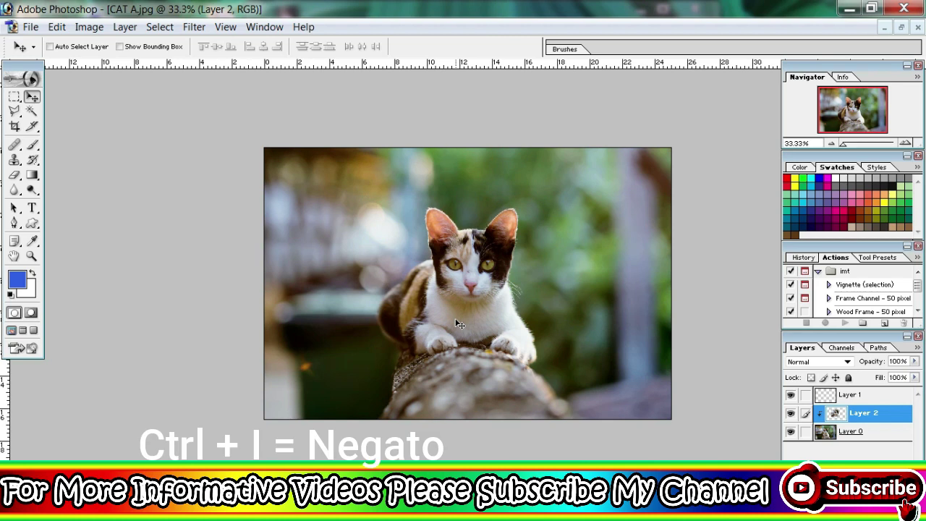
- Invert and move the Layer 2 cat copy, then delete Layer 2
key("ctrl+i")
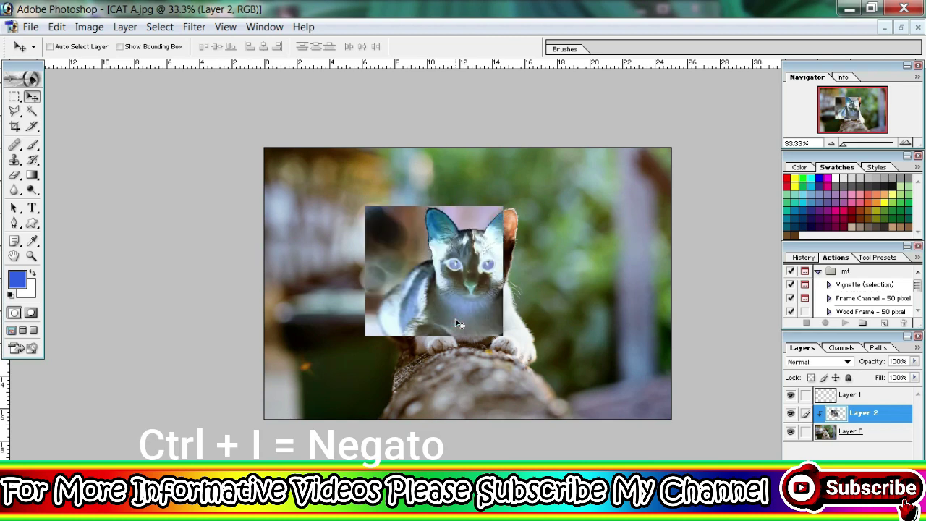
mouse_move(450, 287)
left_mouse_down()
mouse_move(557, 338)
mouse_move(492, 323)
left_mouse_up()
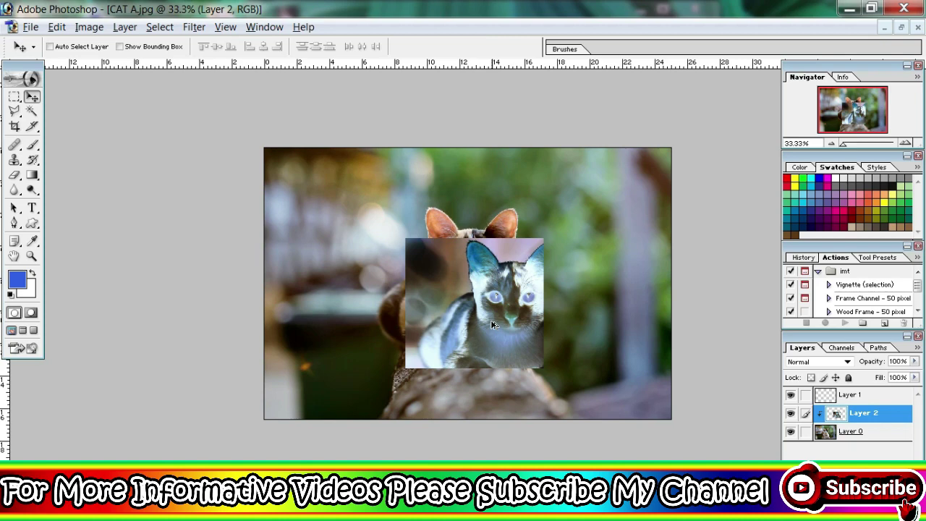
key("alt+l")
key("d")
key("l")
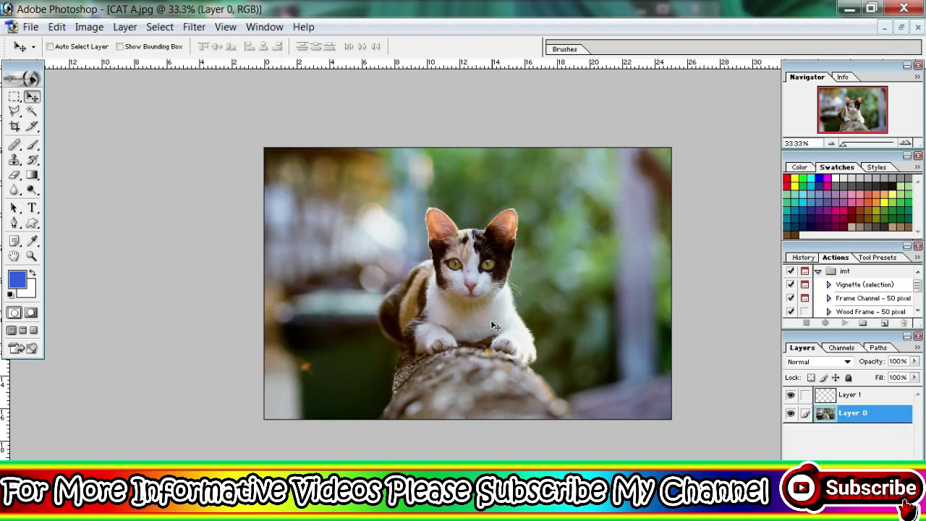
- Trial-invert Layer 0's colours twice, restoring normal colours each time
key("ctrl+i")
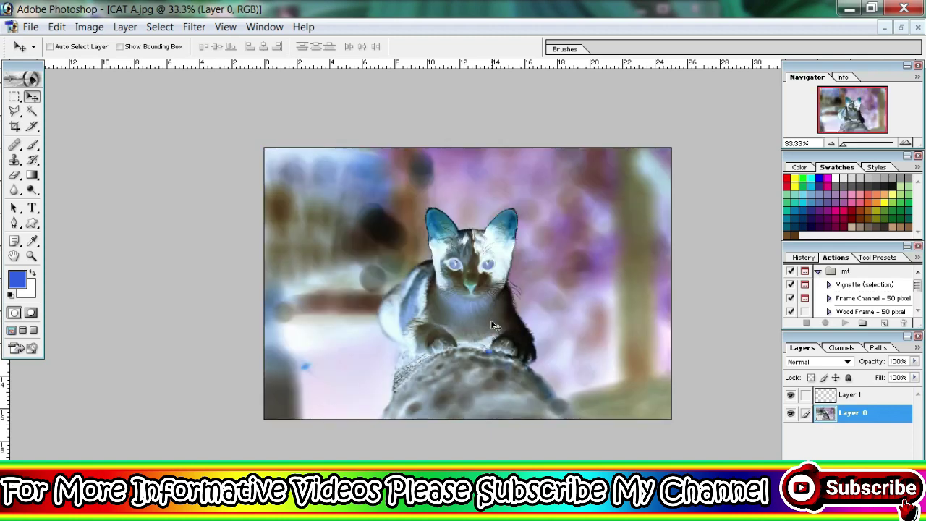
key("ctrl+i")
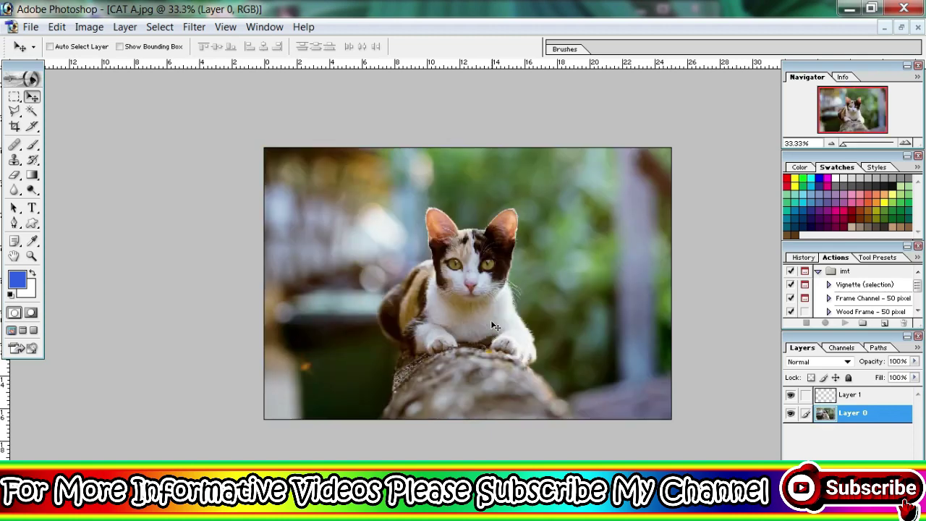
key("ctrl+i")
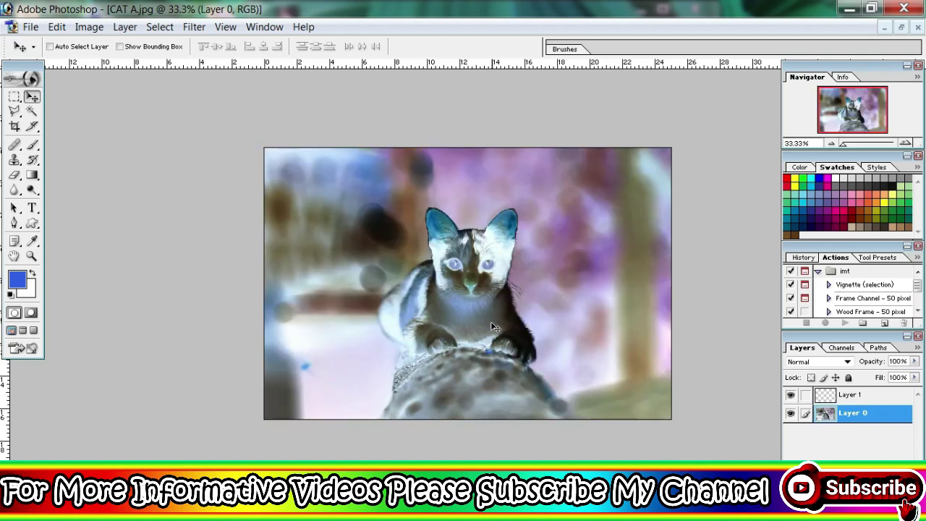
key("ctrl+i")
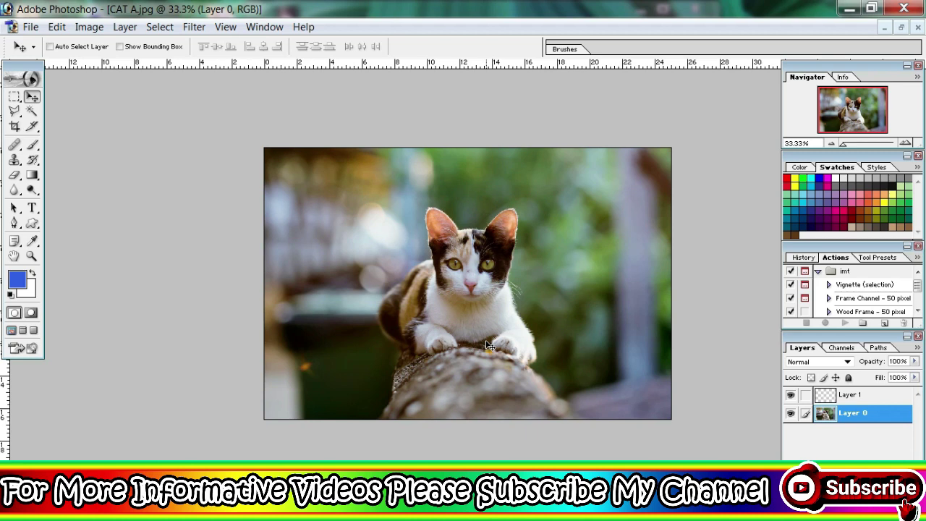
- Duplicate Layer 0 as Layer 0 copy, trial-move both layers, then undo the moves
key("ctrl+j")
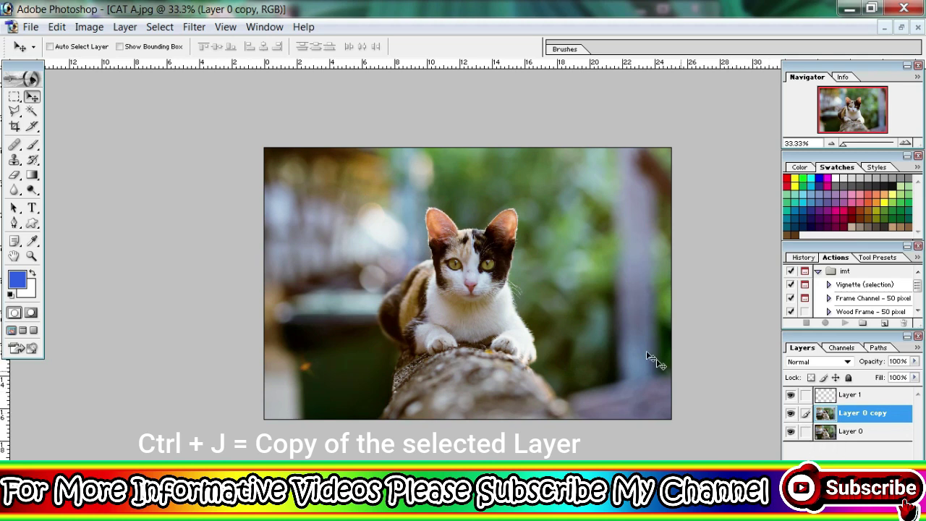
left_click(609, 347)
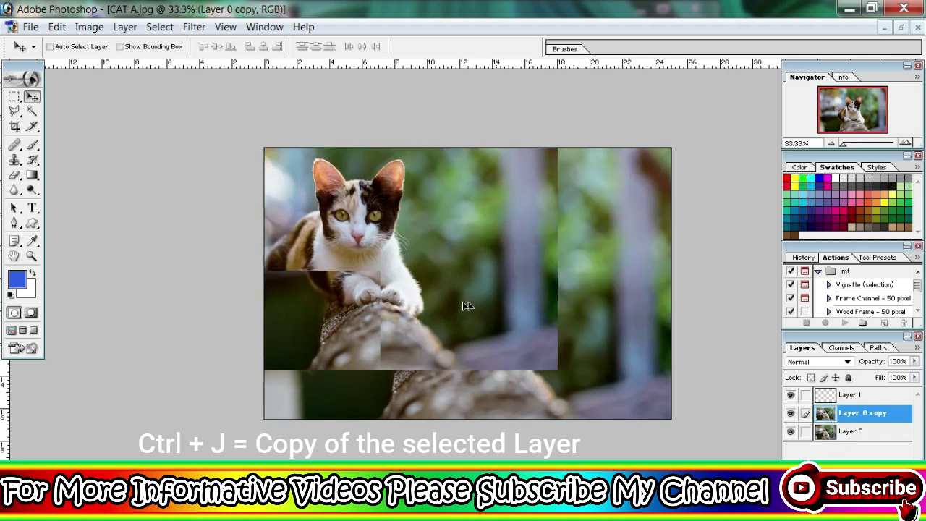
left_click_drag(609, 347, 442, 316)
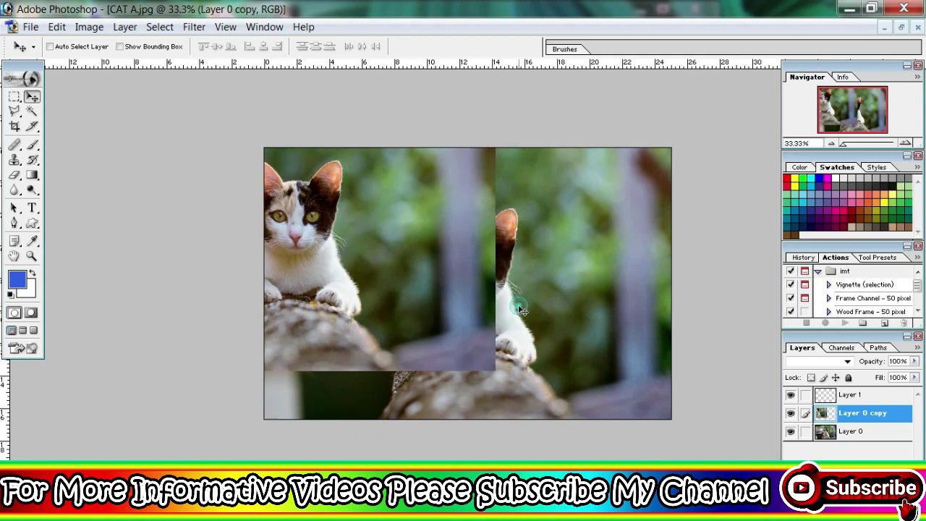
left_click_drag(543, 325, 606, 359)
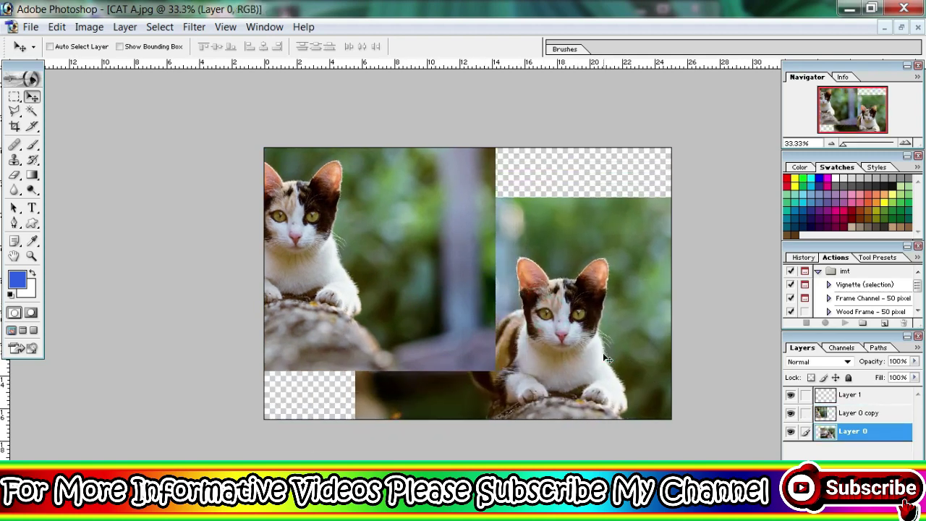
key("ctrl+z")
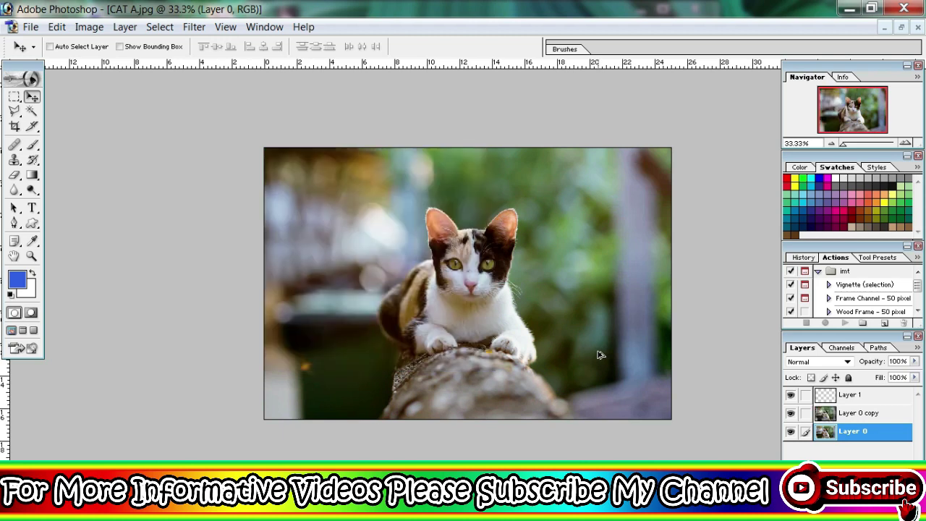
key("ctrl+alt+z")
- Change the Units & Rulers column gutter from 12 points to 8 inches in Preferences
key("ctrl+k")
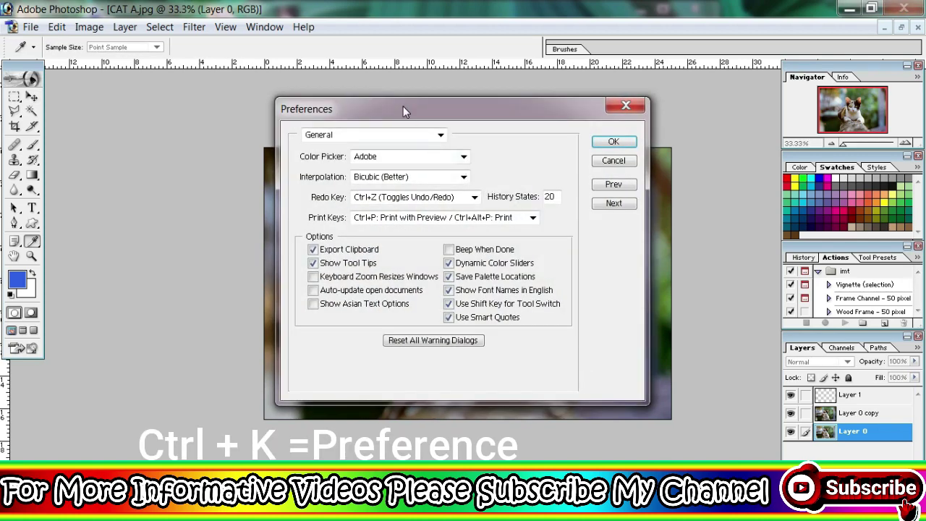
mouse_move(403, 107)
left_mouse_down()
mouse_move(425, 136)
mouse_move(527, 121)
left_mouse_up()
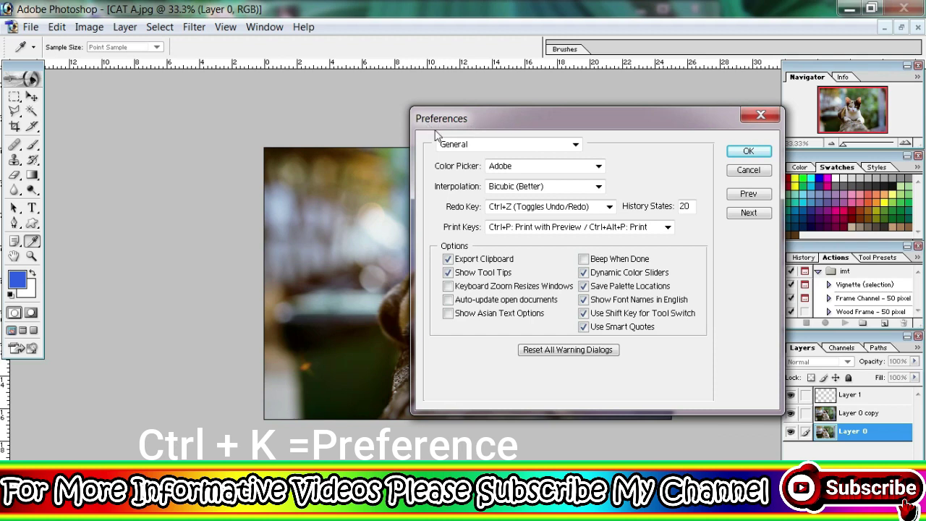
left_click(489, 147)
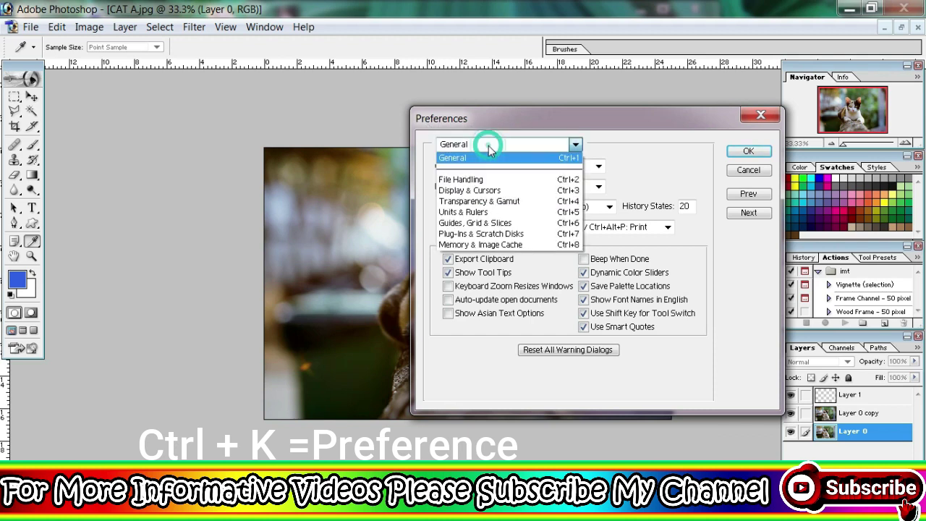
left_click(477, 212)
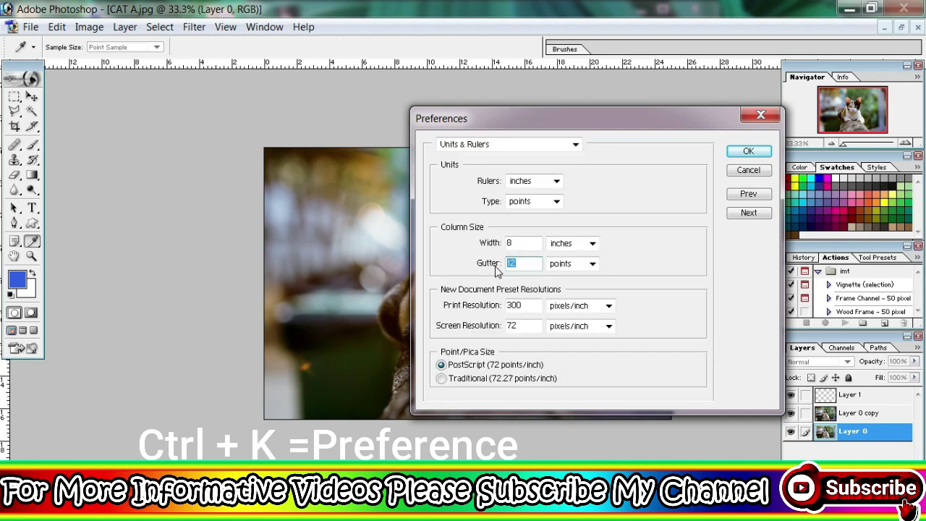
mouse_move(490, 263)
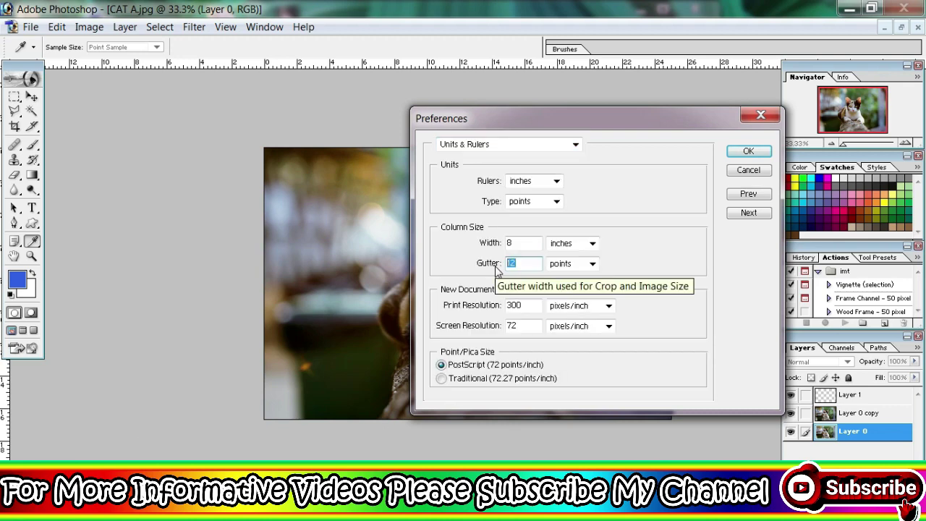
type("8")
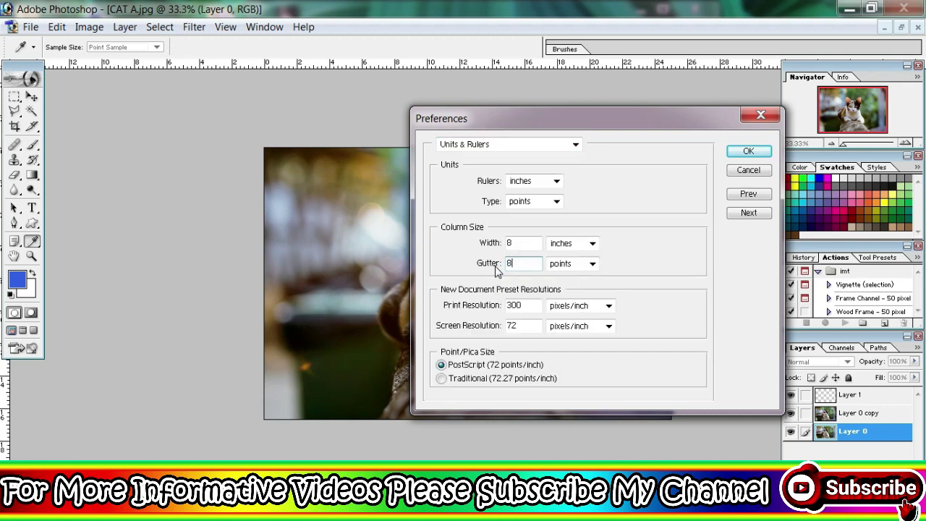
key("Tab")
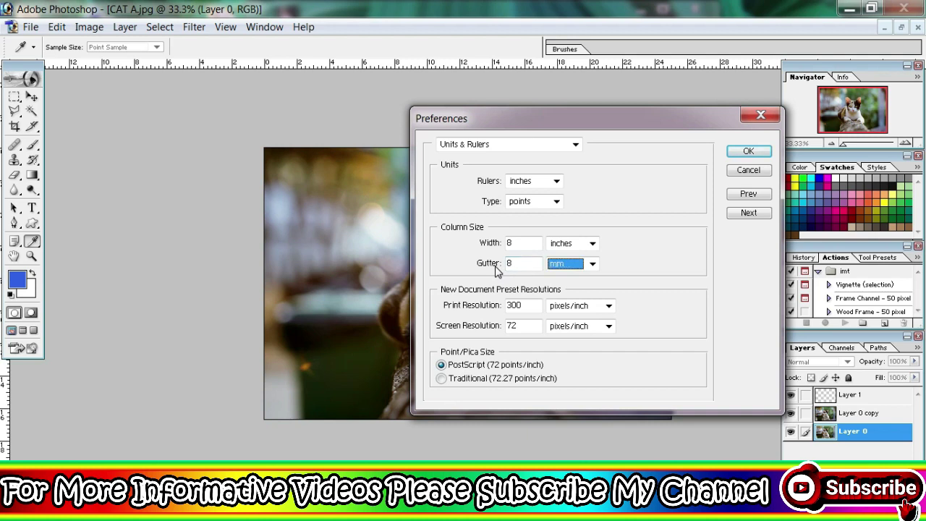
key("Up")
key("Tab")
key("Tab")
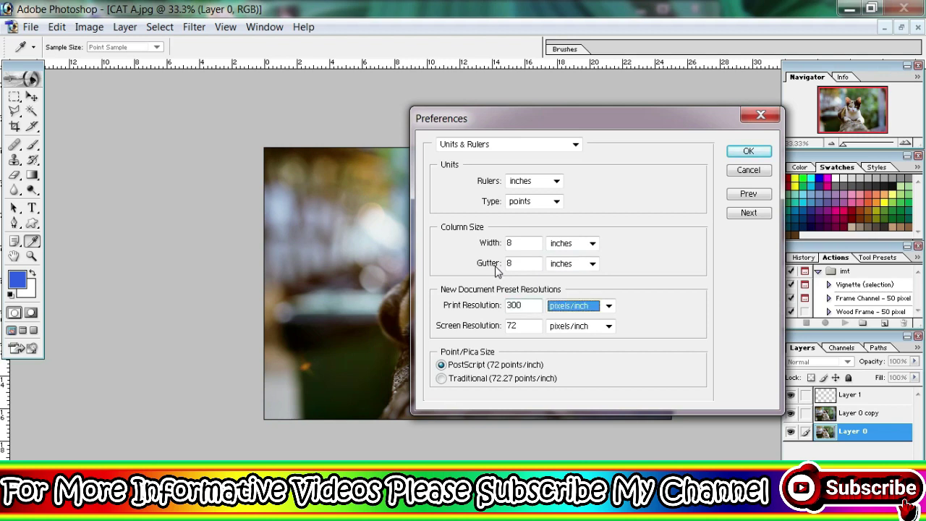
key("Tab")
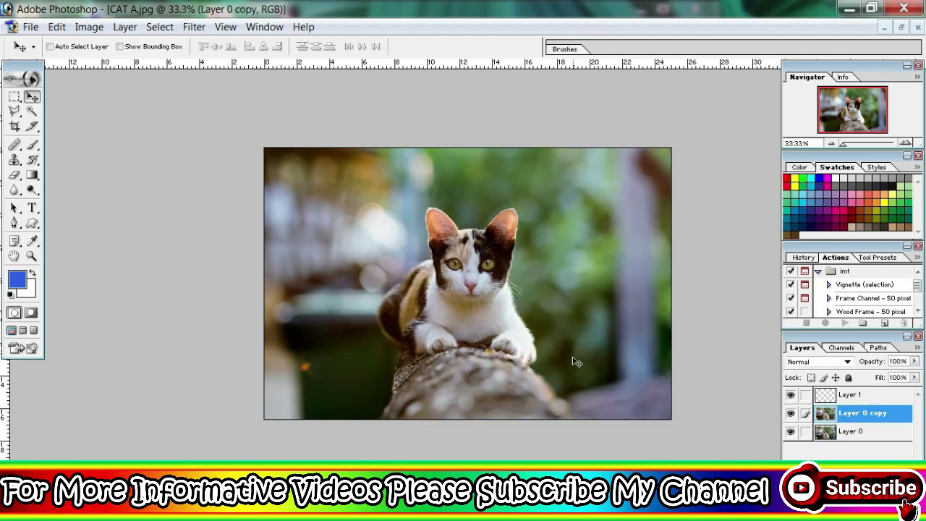
key("ctrl+l")
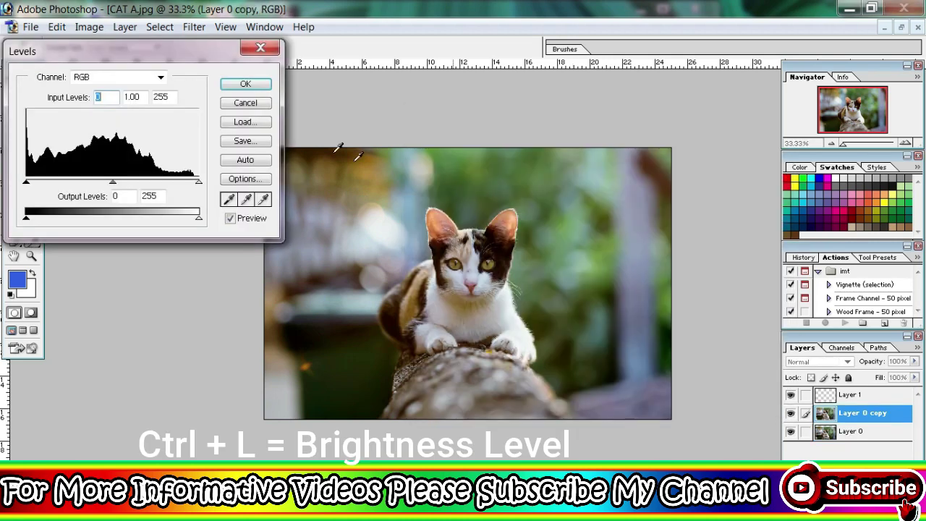
left_click_drag(68, 56, 244, 90)
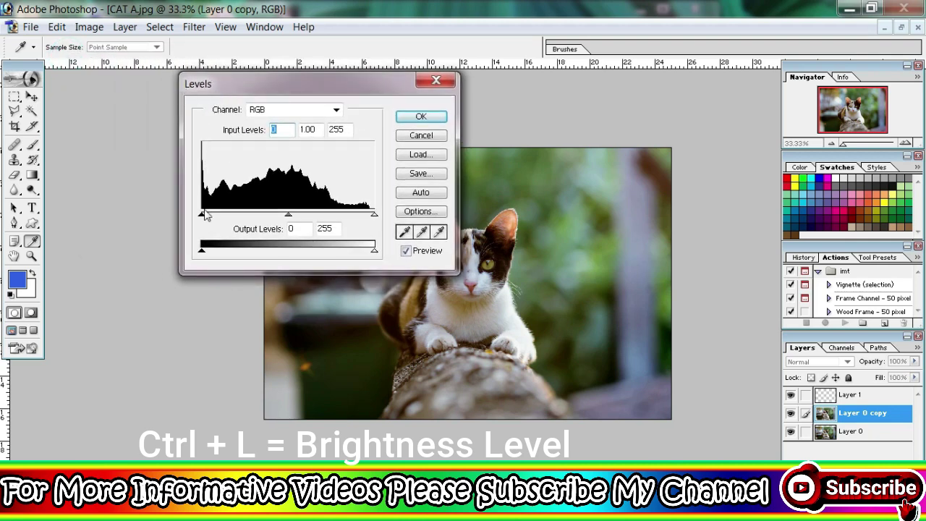
left_click_drag(203, 215, 223, 215)
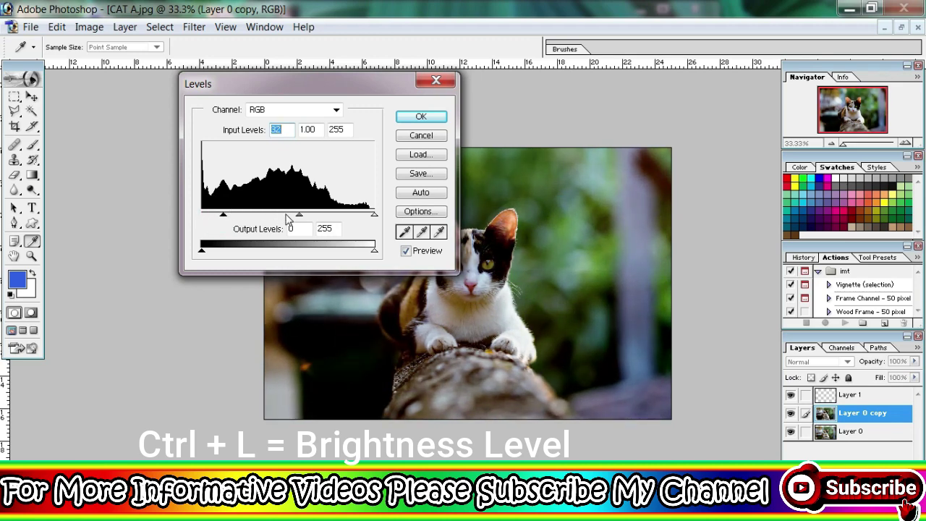
left_click_drag(295, 215, 266, 217)
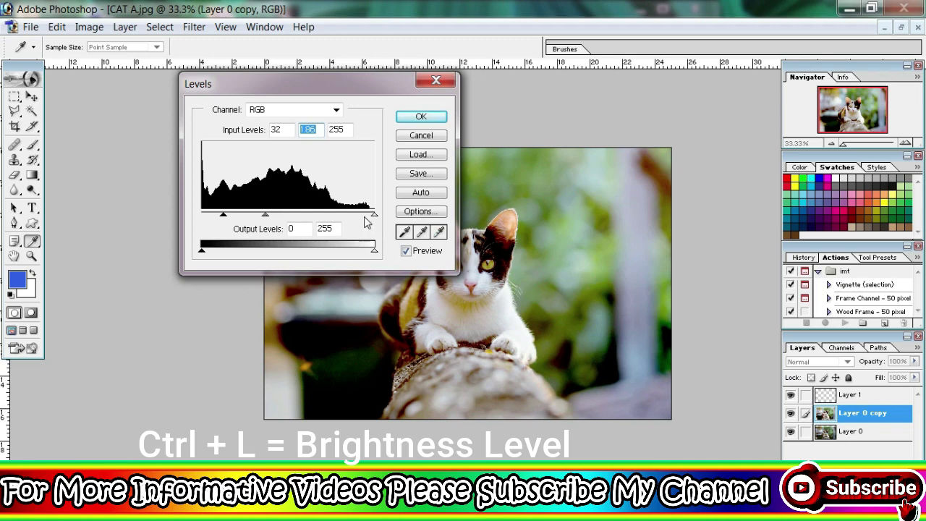
left_click_drag(371, 215, 337, 214)
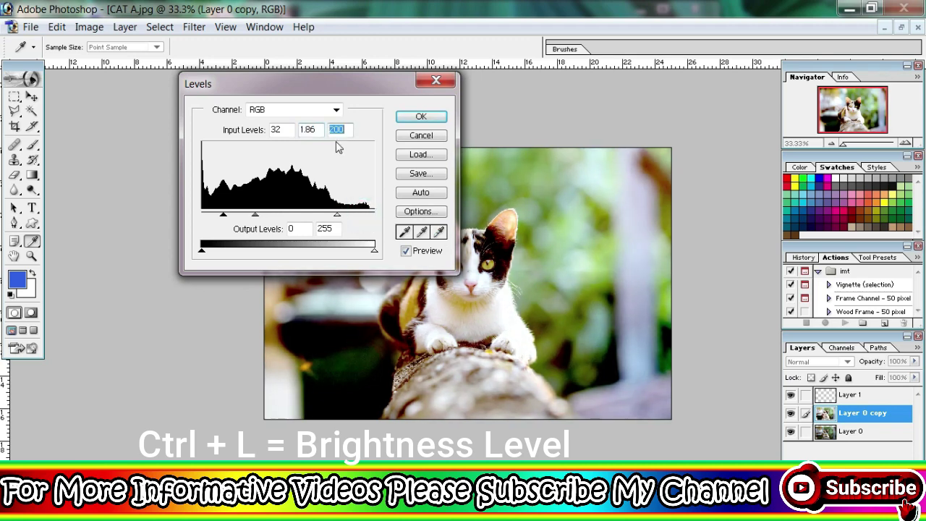
left_click_drag(338, 94, 338, 33)
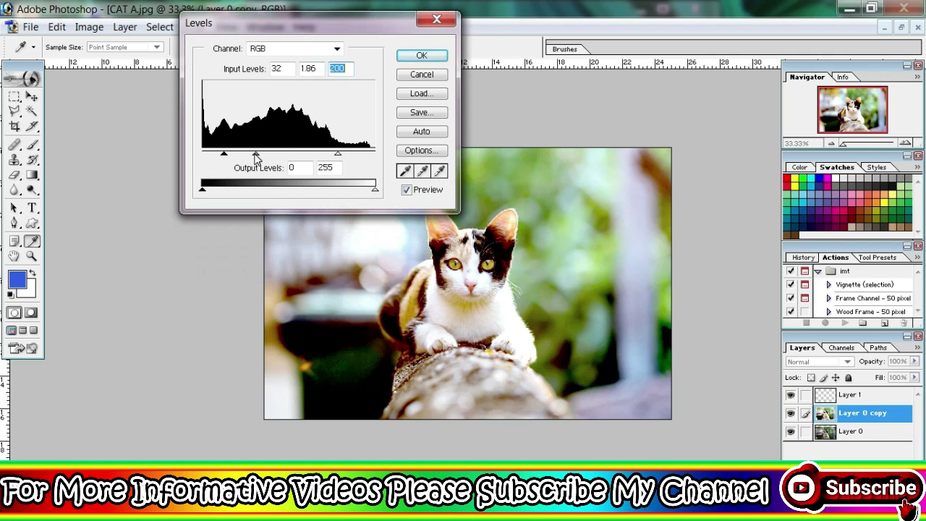
mouse_move(255, 154)
left_mouse_down()
mouse_move(237, 156)
mouse_move(245, 165)
left_mouse_up()
left_click_drag(241, 160, 238, 160)
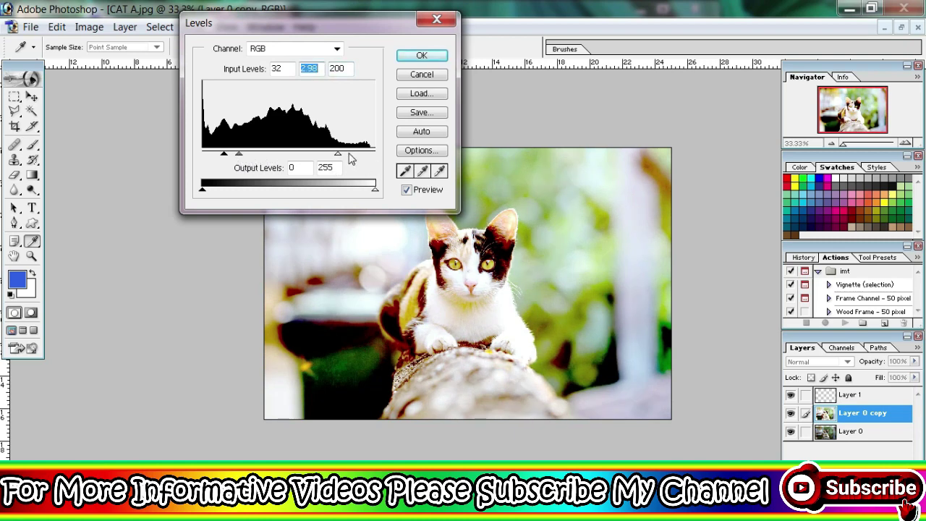
mouse_move(337, 155)
left_mouse_down()
mouse_move(326, 156)
mouse_move(375, 155)
left_mouse_up()
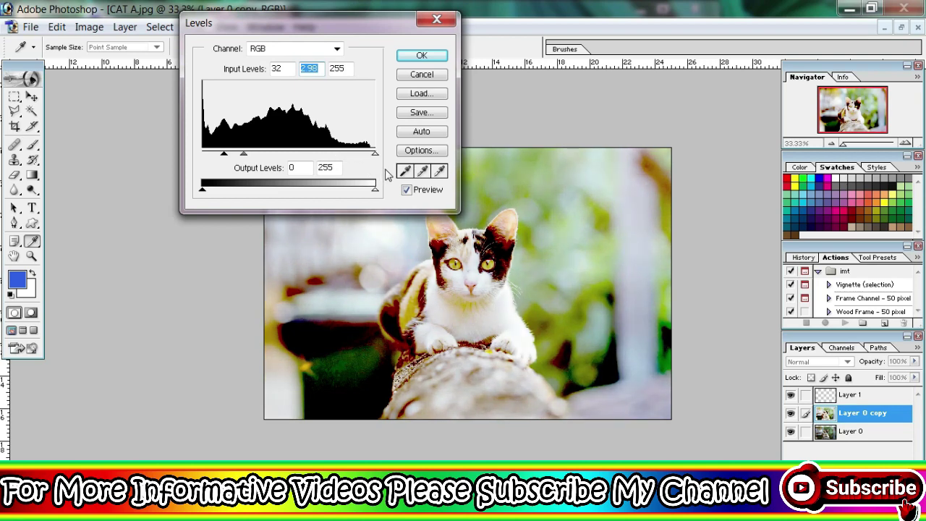
left_click(217, 156)
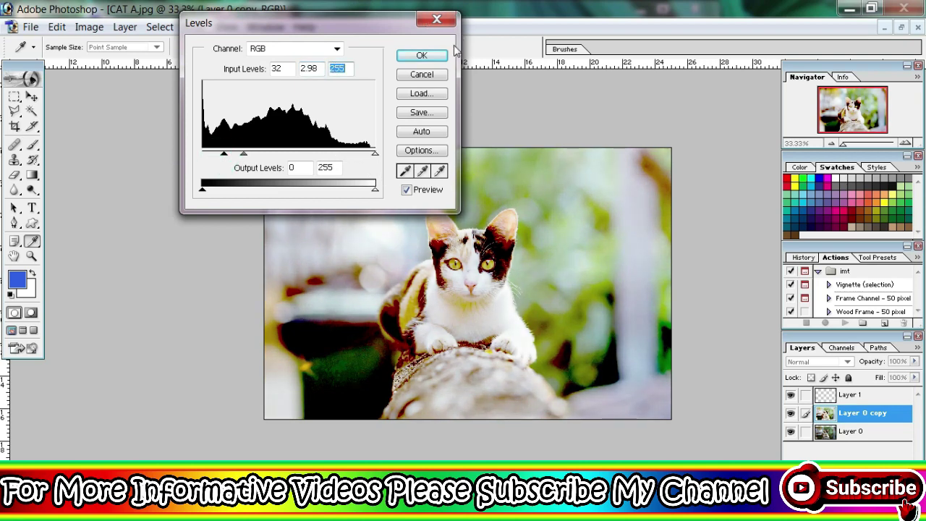
left_click(437, 19)
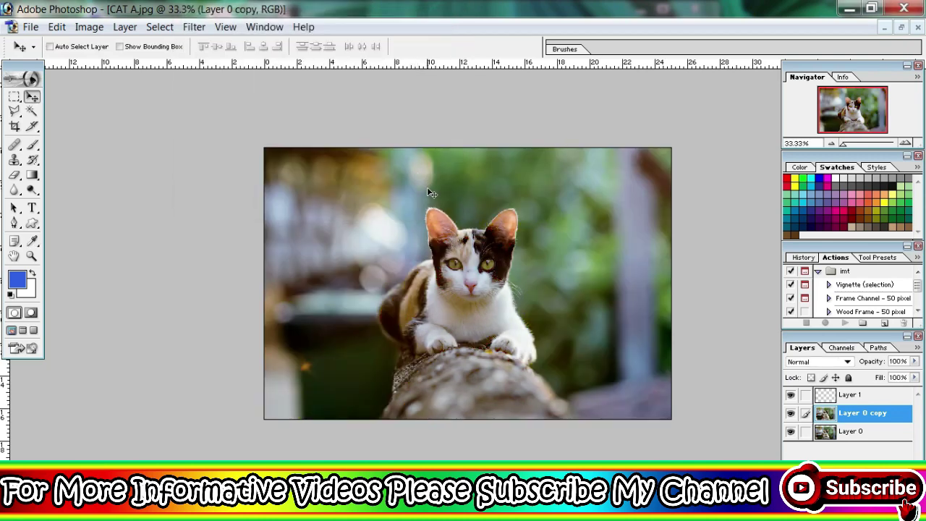
key("ctrl+m")
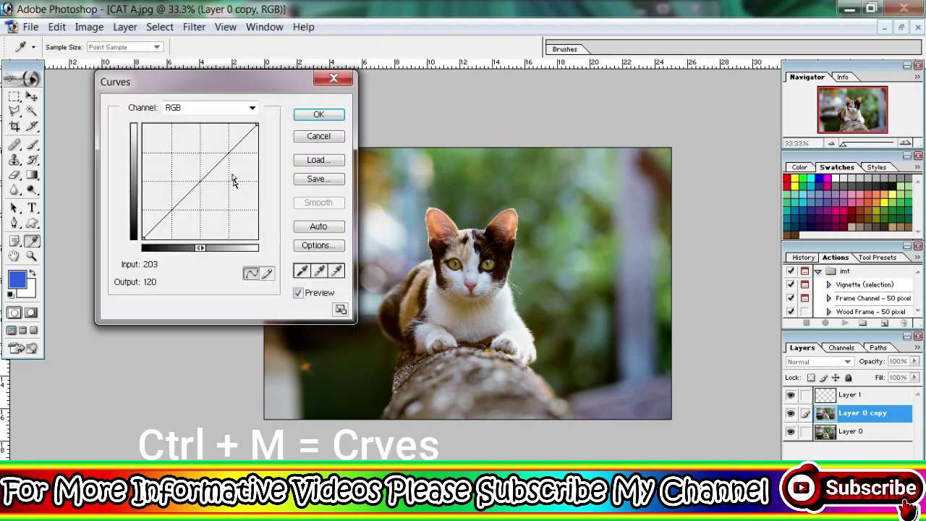
left_click_drag(228, 163, 234, 171)
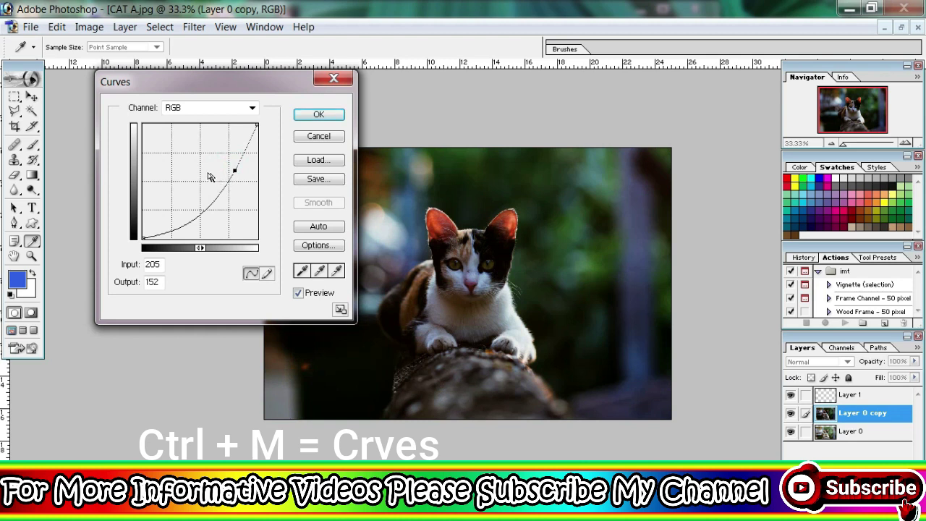
left_click(203, 163)
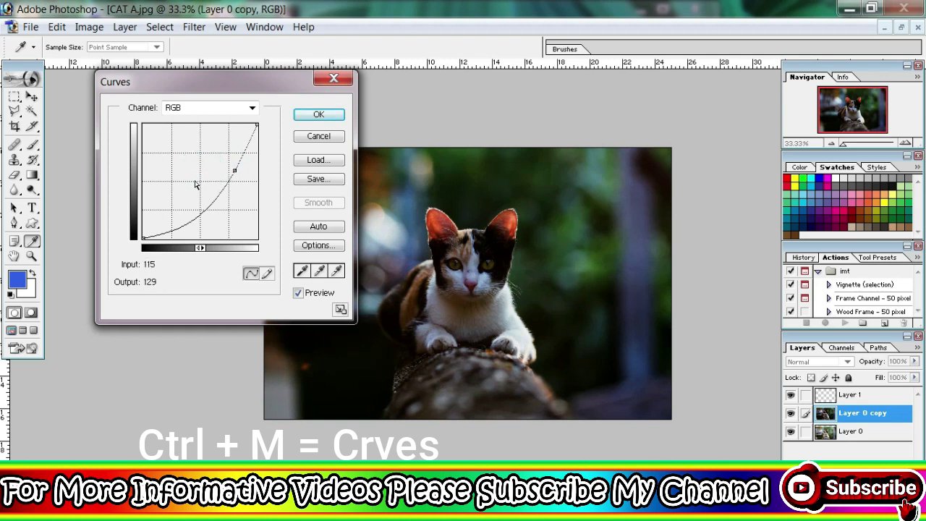
left_click(194, 183)
left_click(301, 138)
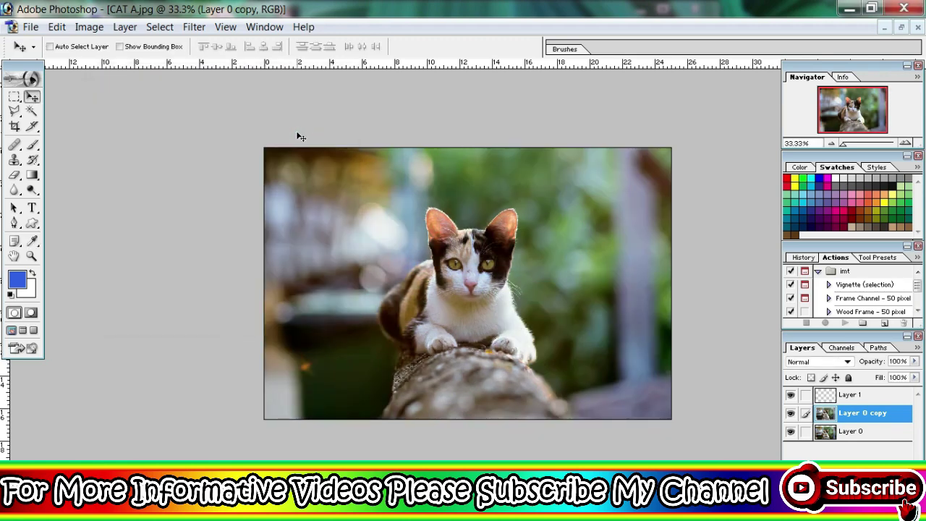
- Reopen Curves and try adding and removing brightening and contrast points on the composite curve
key("ctrl+m")
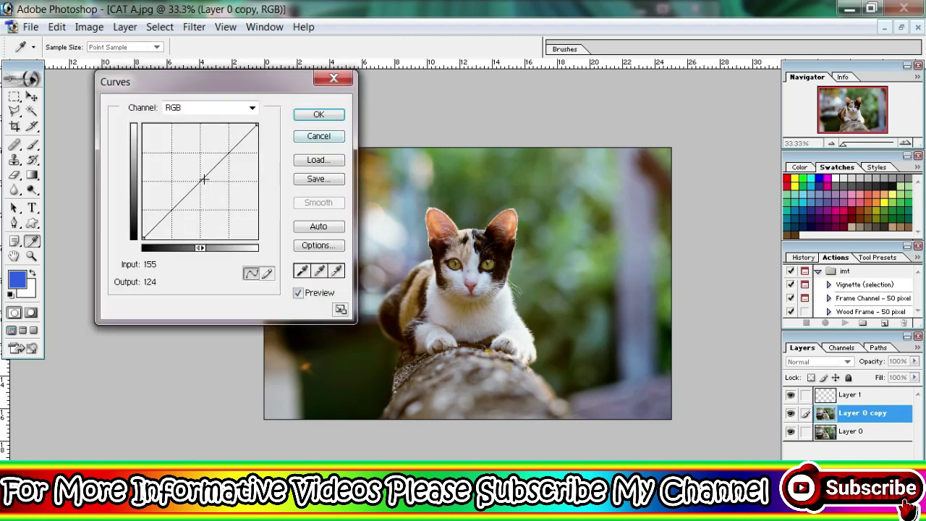
left_click_drag(194, 177, 168, 158)
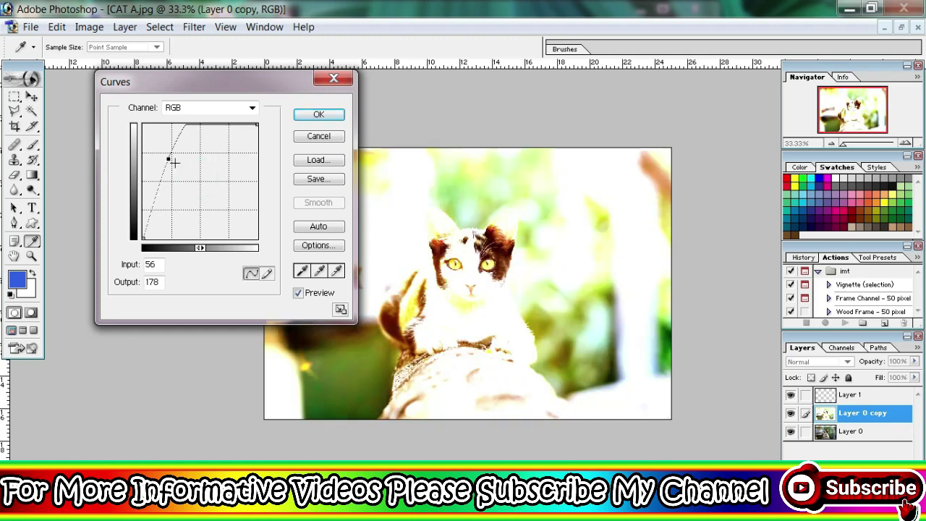
left_click(173, 162, "ctrl")
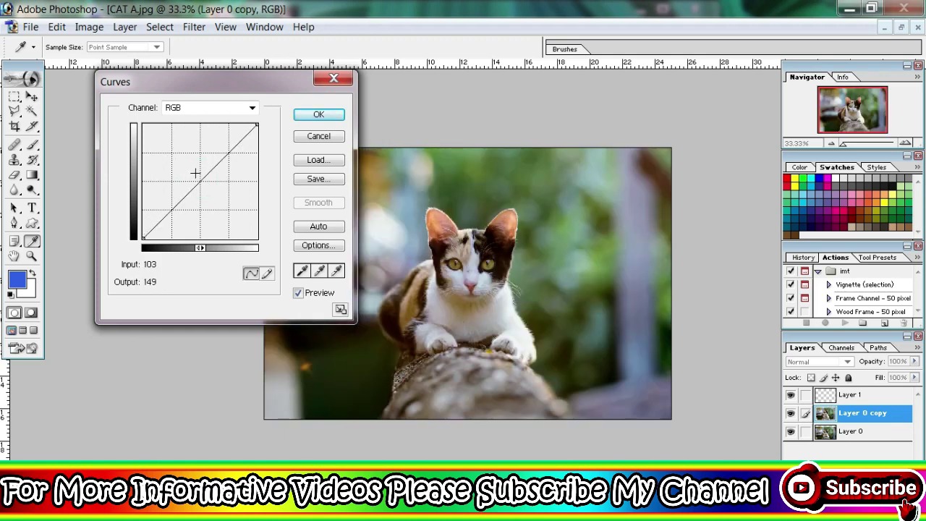
left_click(194, 173)
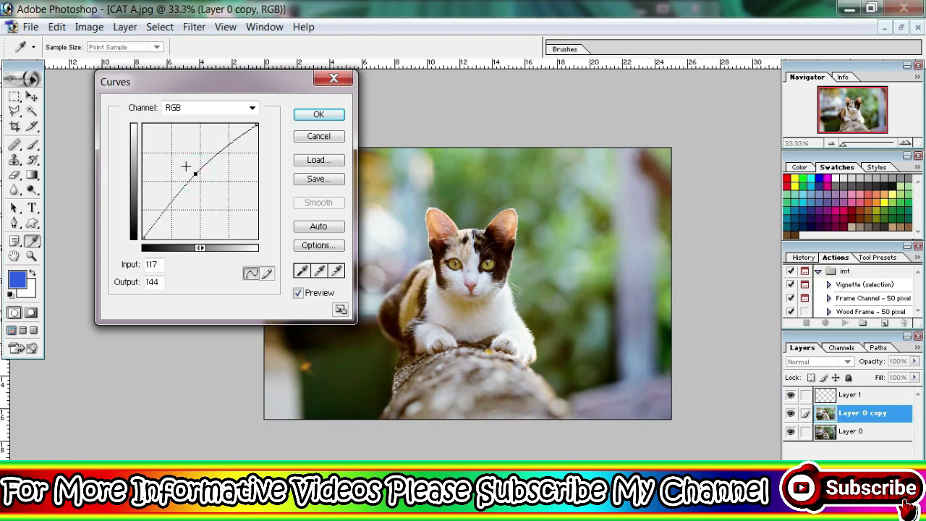
left_click(186, 167)
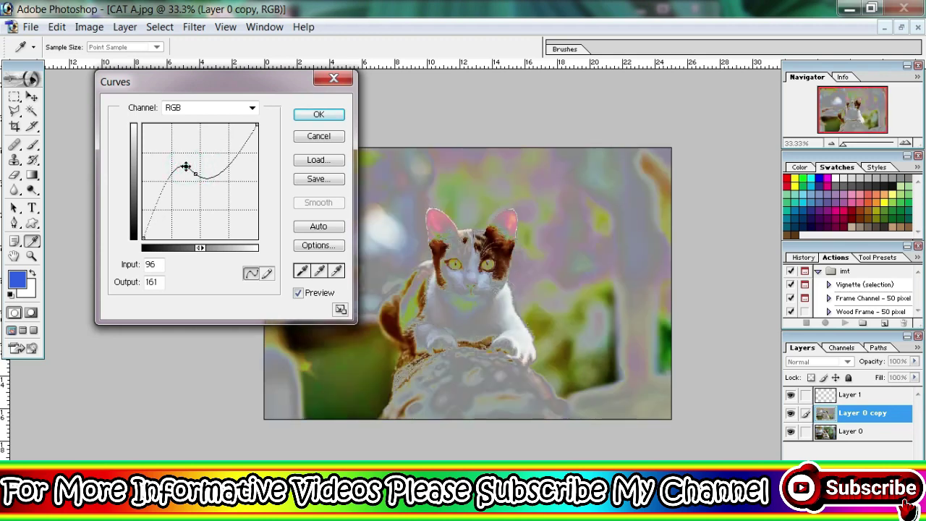
key("ctrl+z")
left_click_drag(222, 148, 234, 168)
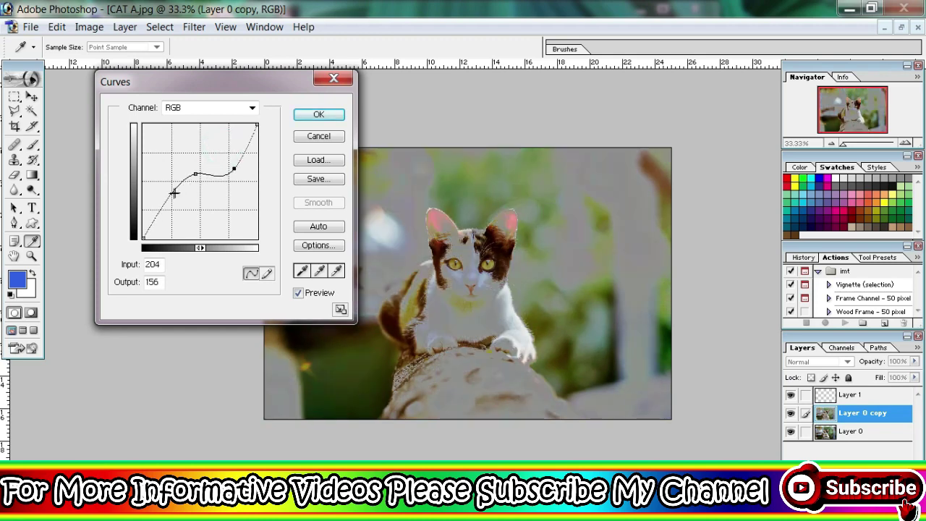
left_click_drag(175, 196, 190, 206)
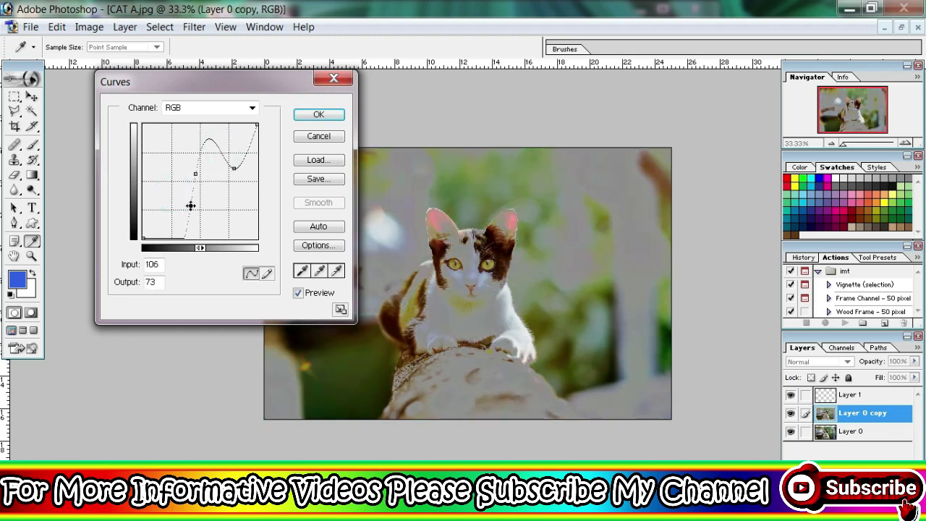
left_click_drag(190, 207, 297, 162)
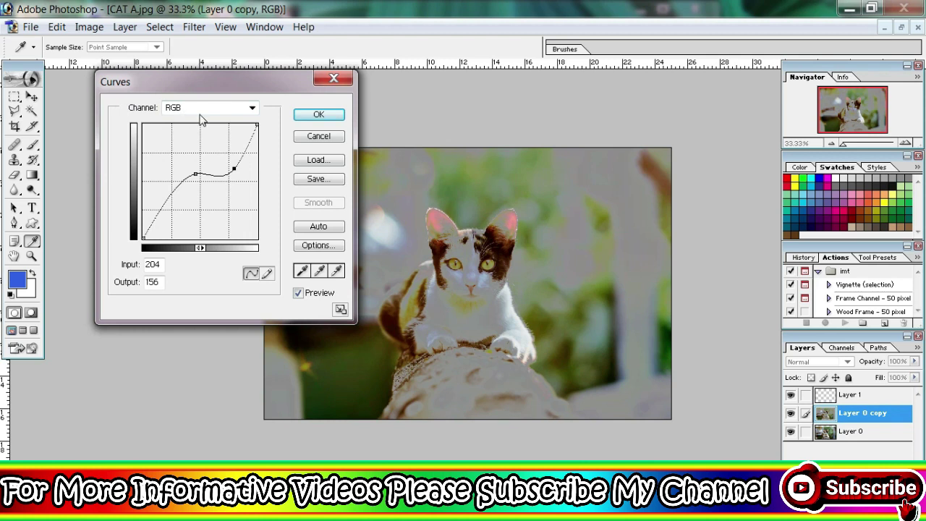
- Bend the Red channel curve upward and pull the Green curve down toward magenta
left_click(251, 112)
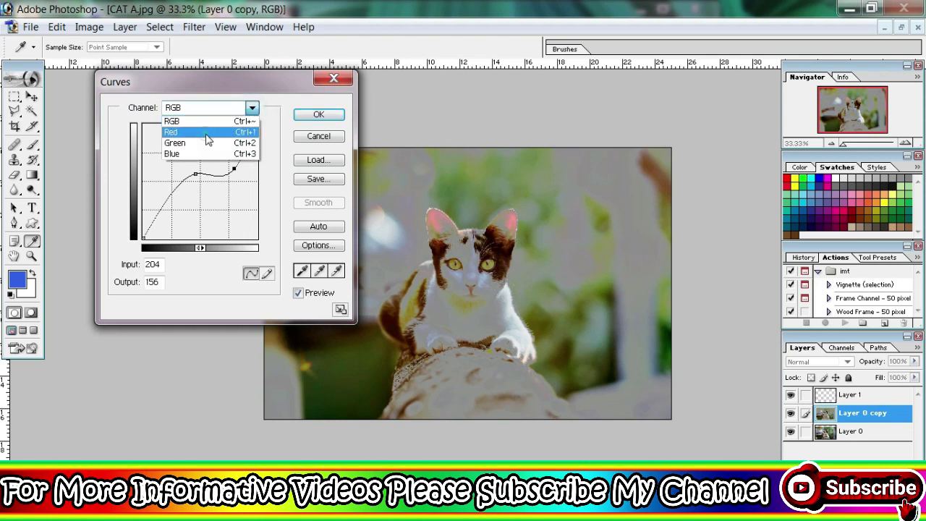
left_click(208, 133)
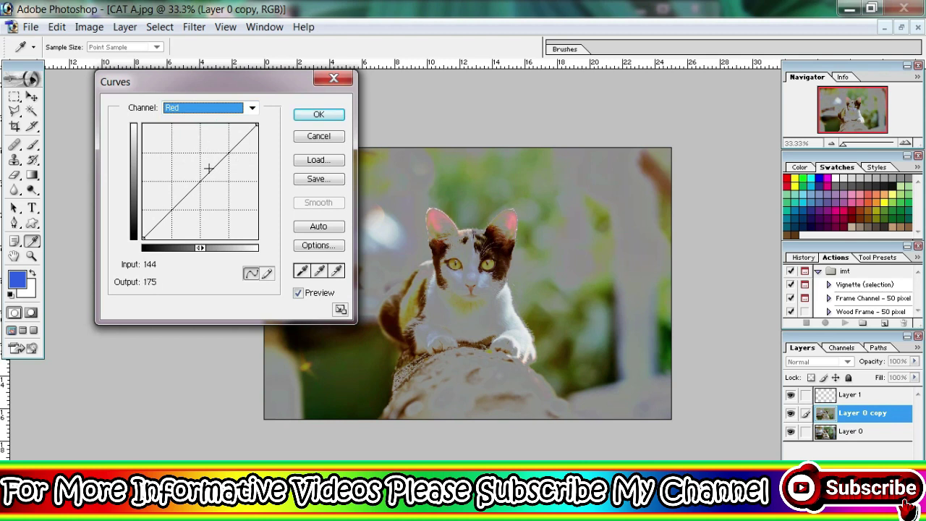
left_click_drag(208, 168, 193, 155)
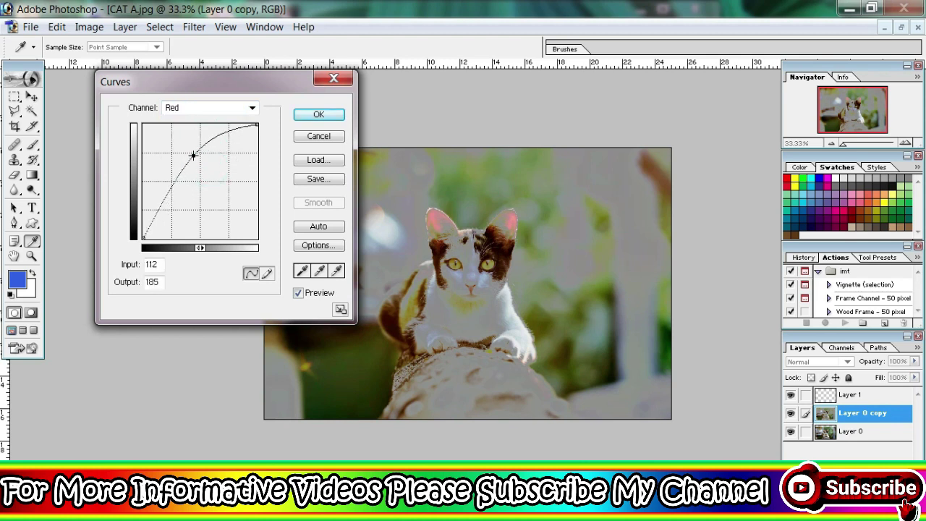
left_click(184, 190)
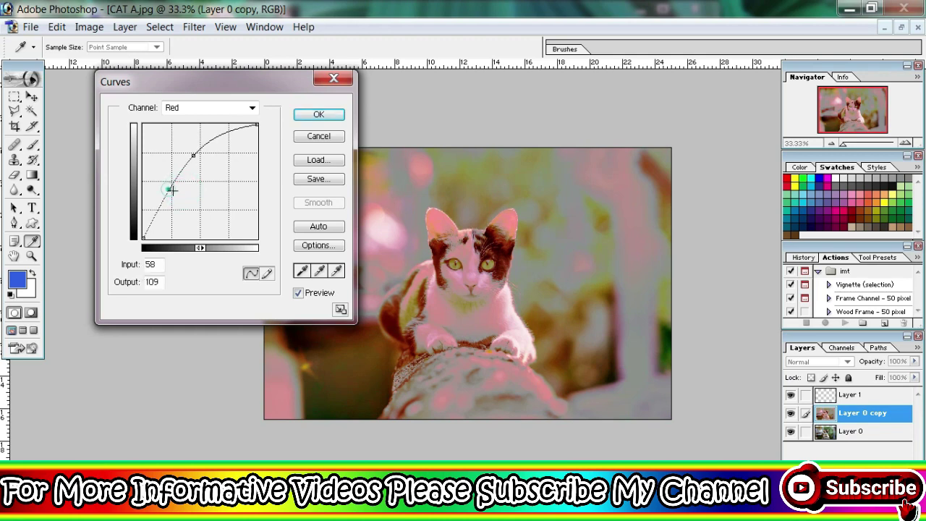
mouse_move(167, 188)
left_mouse_down()
mouse_move(187, 199)
mouse_move(236, 137)
mouse_move(241, 113)
left_mouse_up()
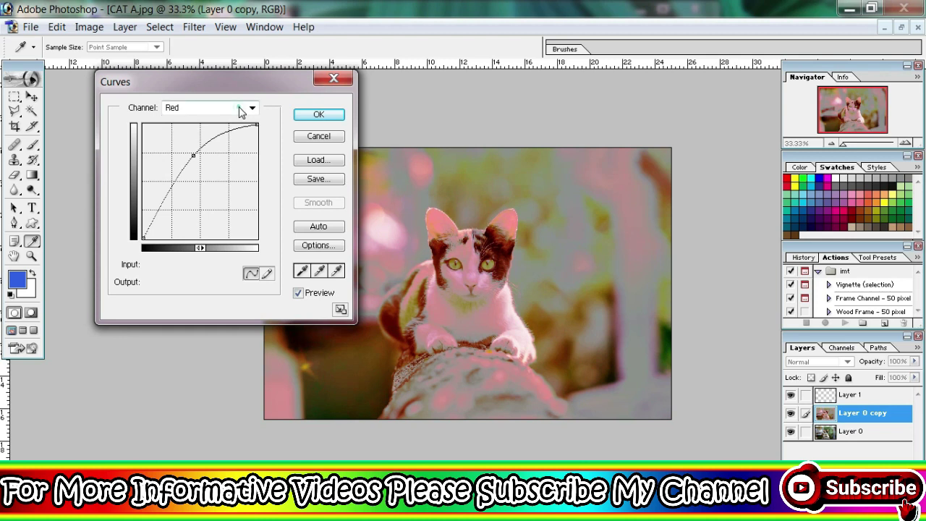
left_click(241, 110)
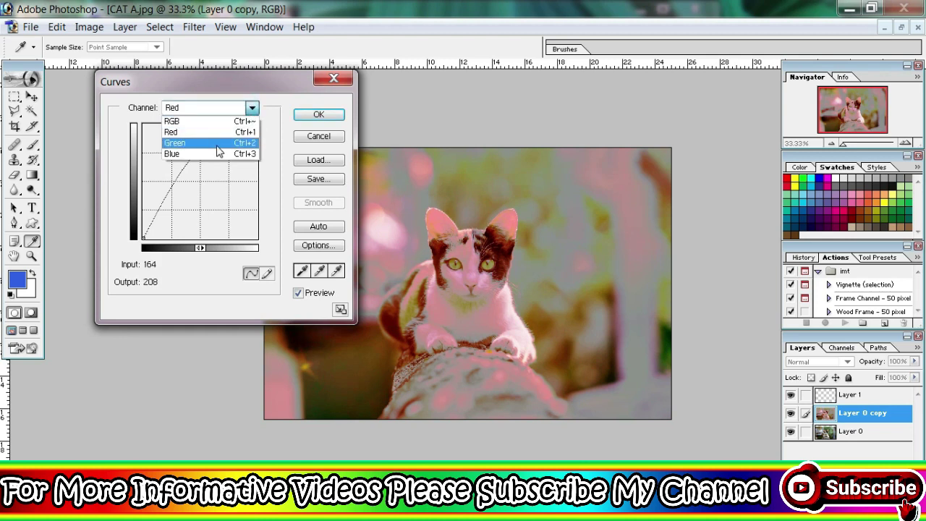
left_click(217, 144)
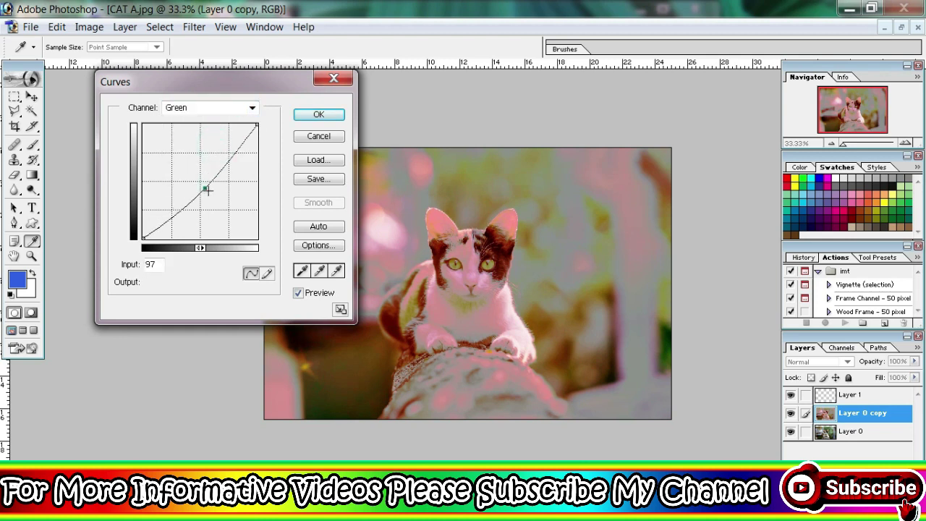
mouse_move(204, 187)
left_mouse_down()
mouse_move(209, 193)
mouse_move(243, 172)
left_mouse_up()
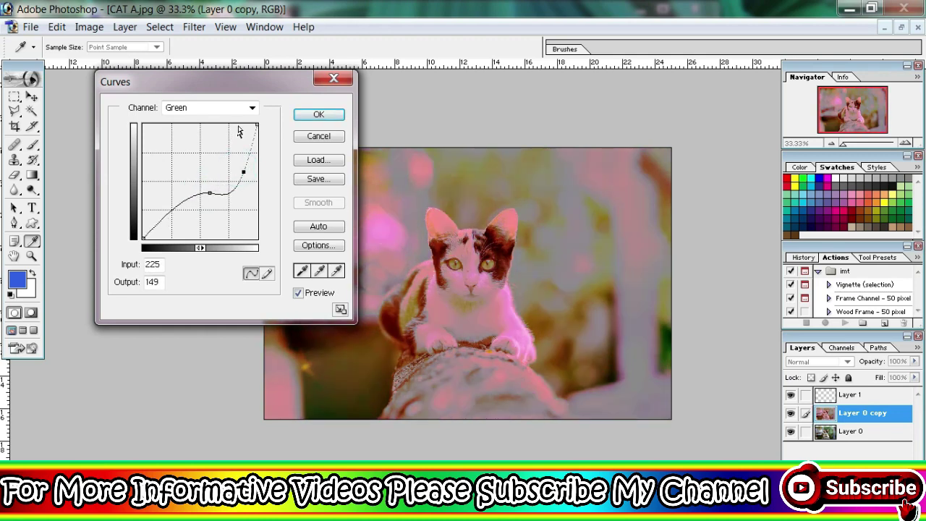
- Lift the Blue curve for a purple tint, then cancel the Curves adjustment
left_click(250, 109)
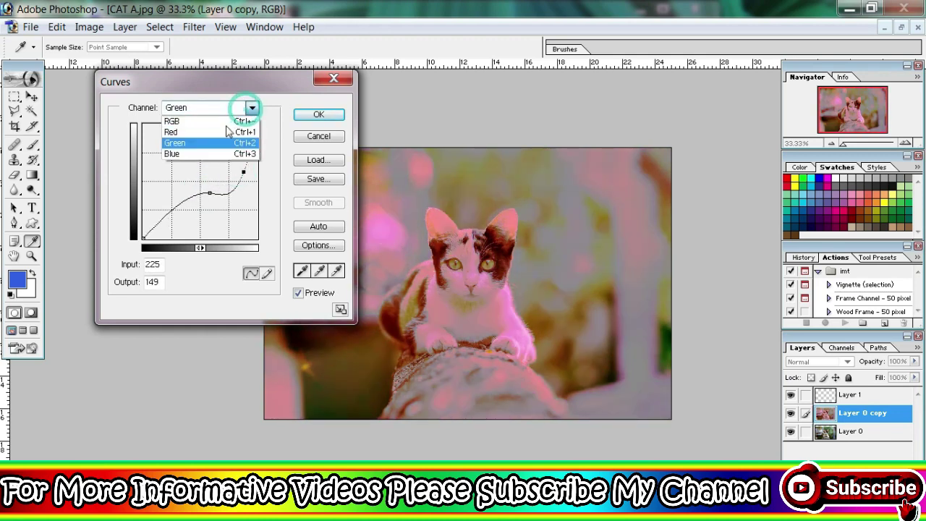
left_click(217, 154)
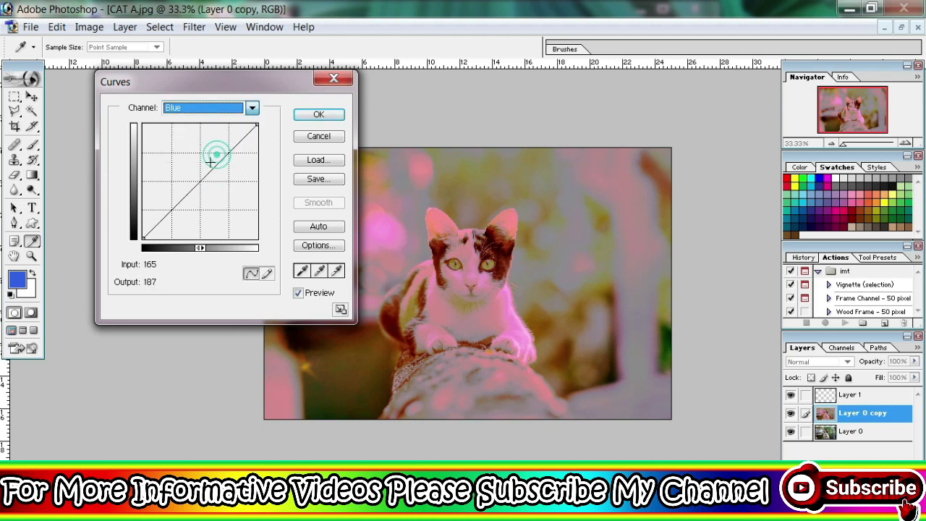
left_click_drag(181, 197, 164, 183)
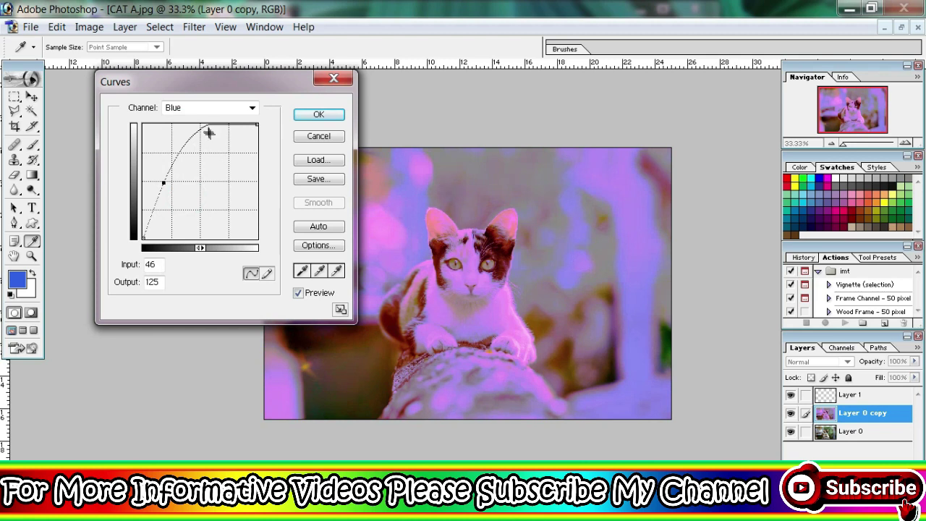
left_click_drag(209, 132, 219, 148)
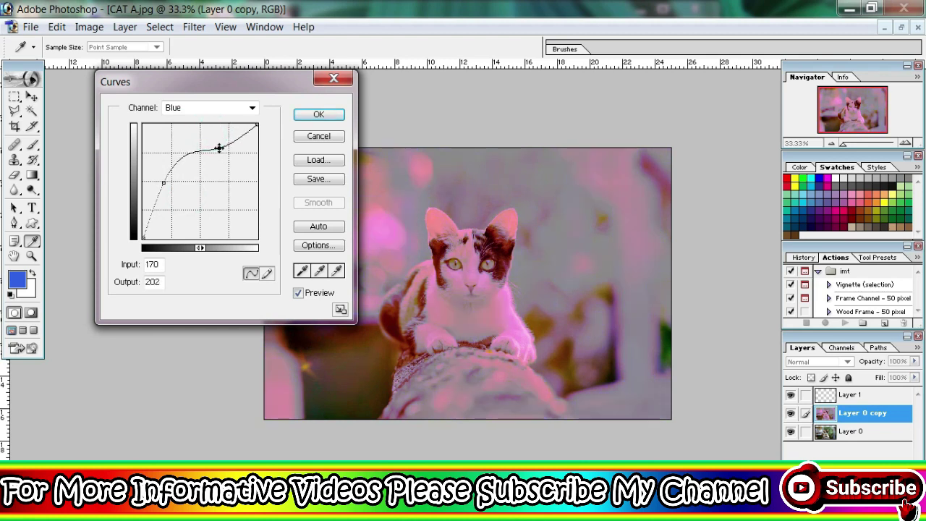
left_click(302, 135)
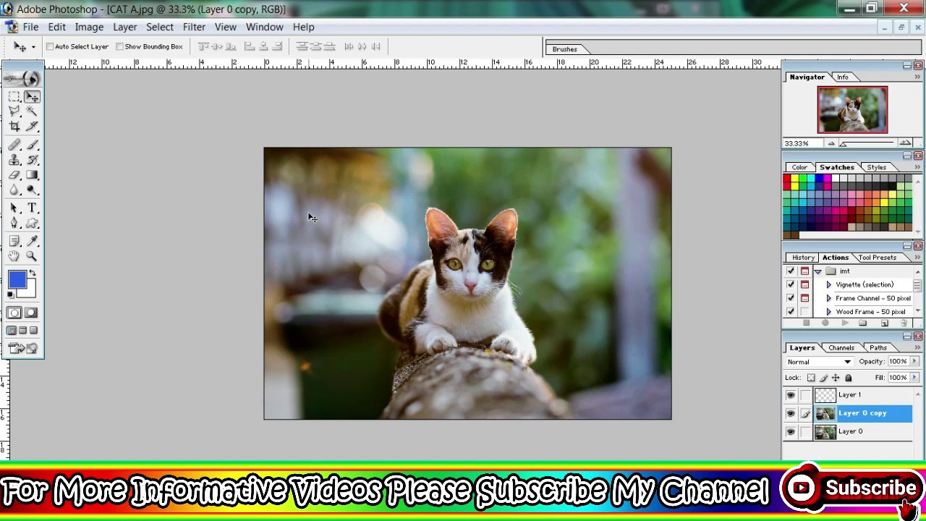
- Create a new blank document using the A4 preset size
key("ctrl+n")
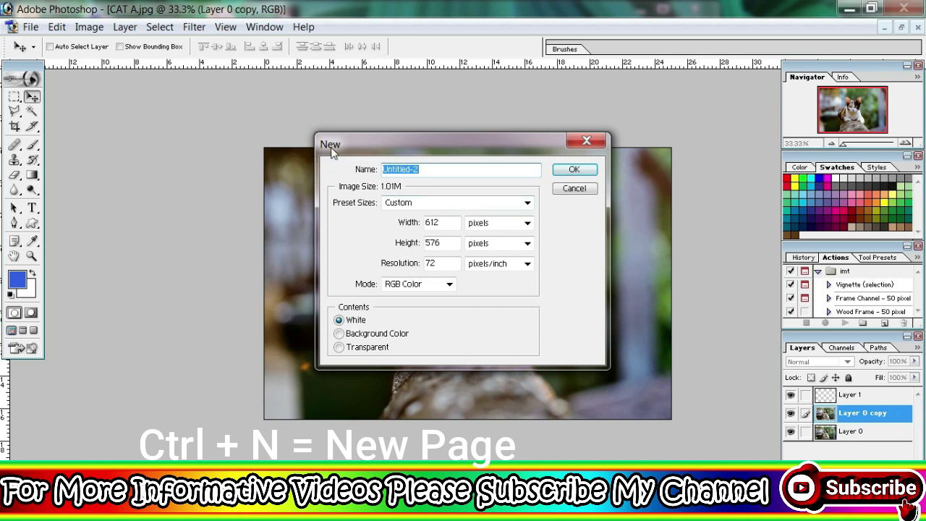
left_click(429, 204)
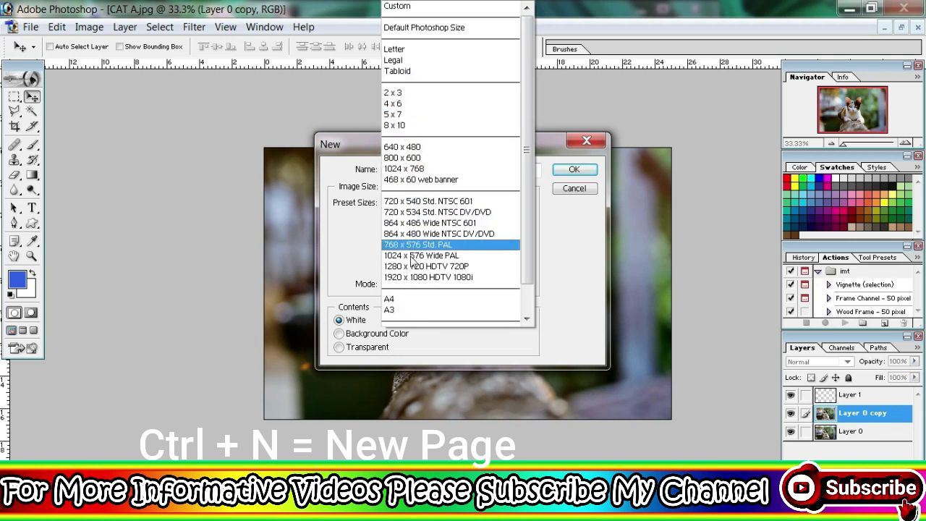
left_click(402, 299)
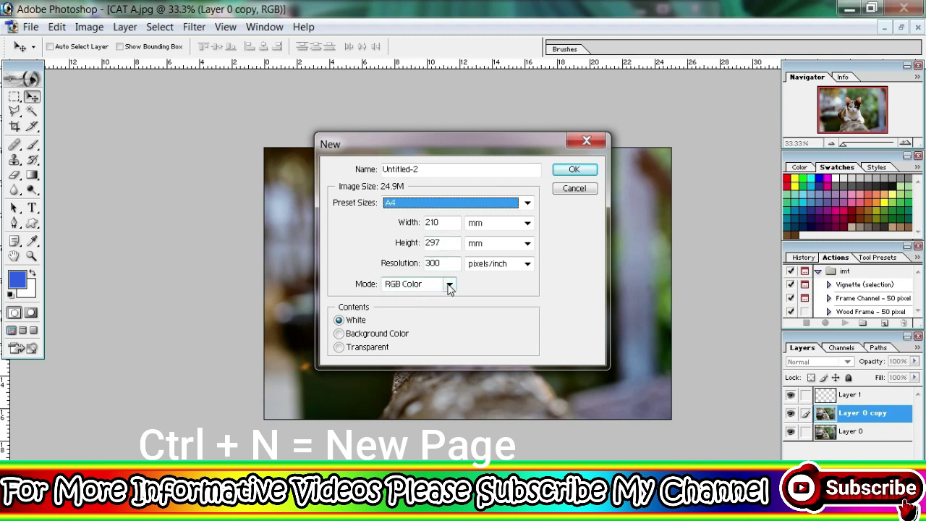
left_click(573, 172)
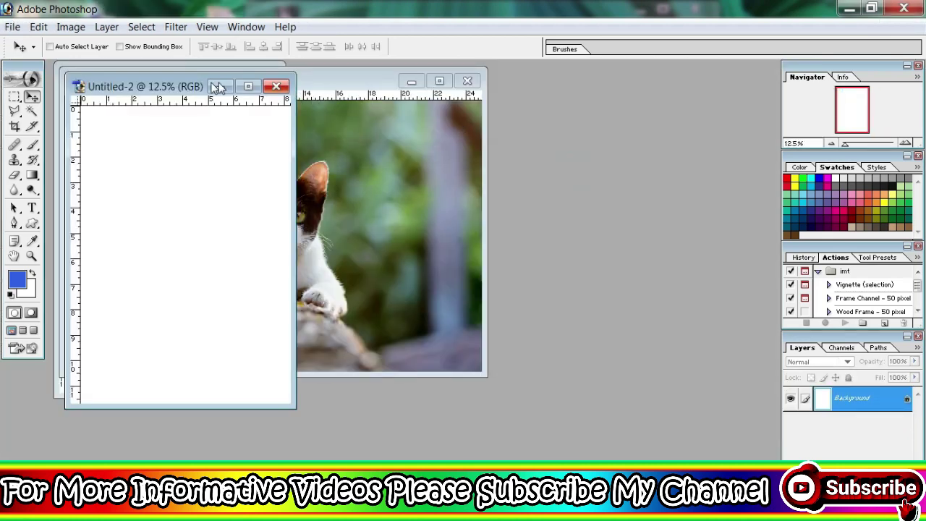
- Move the new document aside and bring CAT A.jpg to the front, maximized
left_click_drag(217, 87, 629, 108)
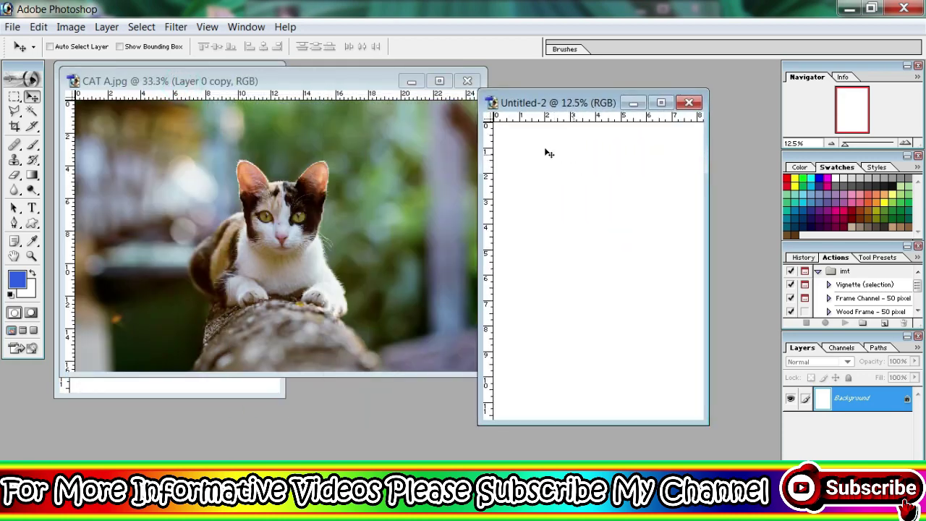
left_click(410, 187)
left_click(440, 81)
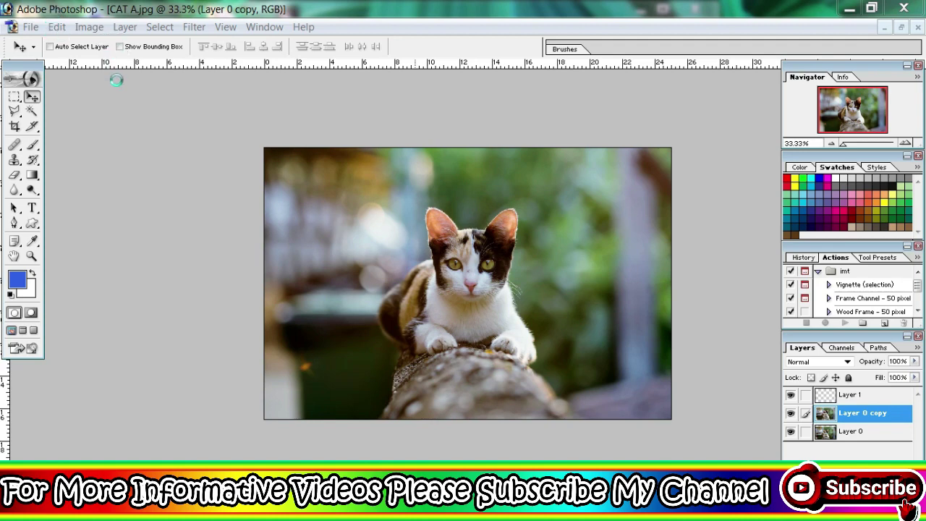
- Browse Libraries > Pictures > Sample Pictures and open Penguins.jpg
key("ctrl+o")
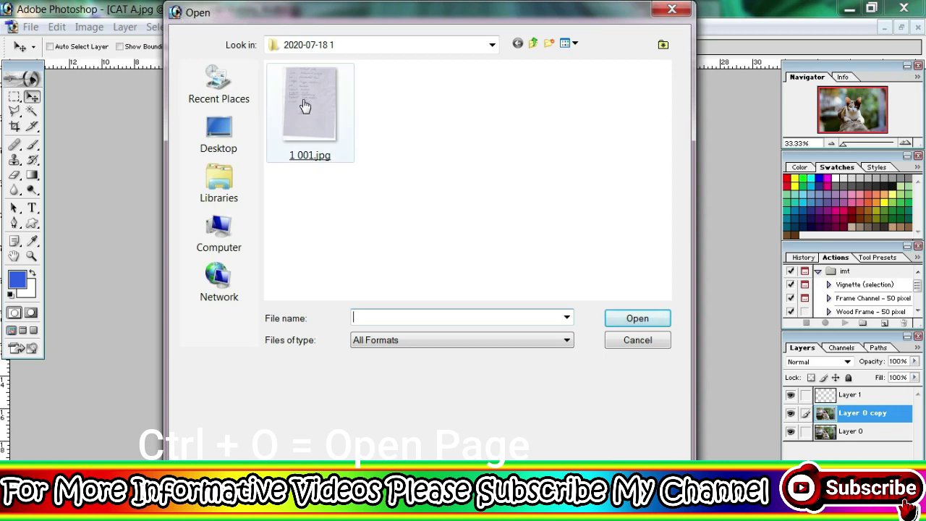
left_click(239, 132)
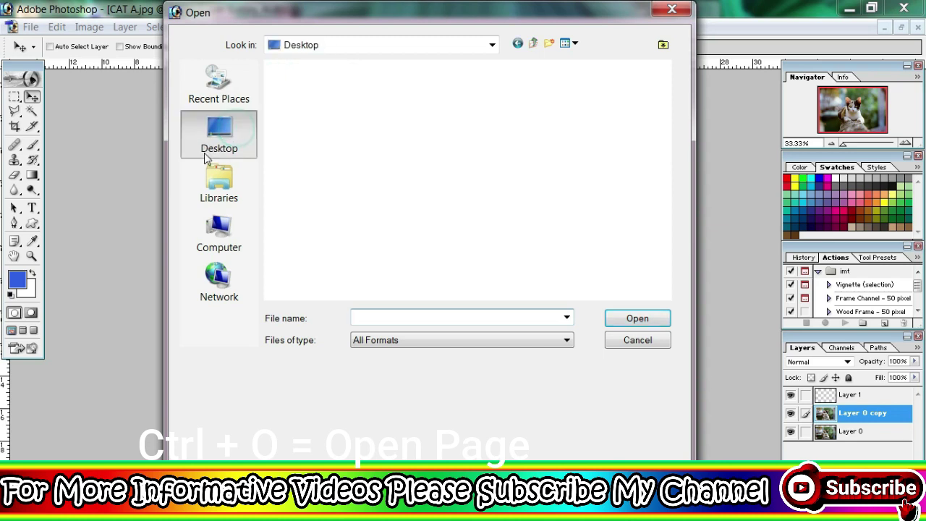
left_click(223, 238)
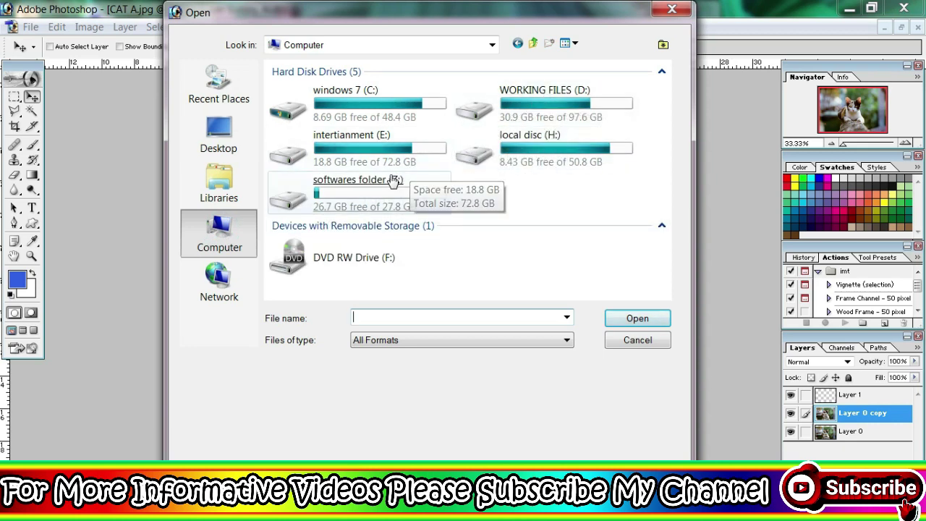
left_click(233, 187)
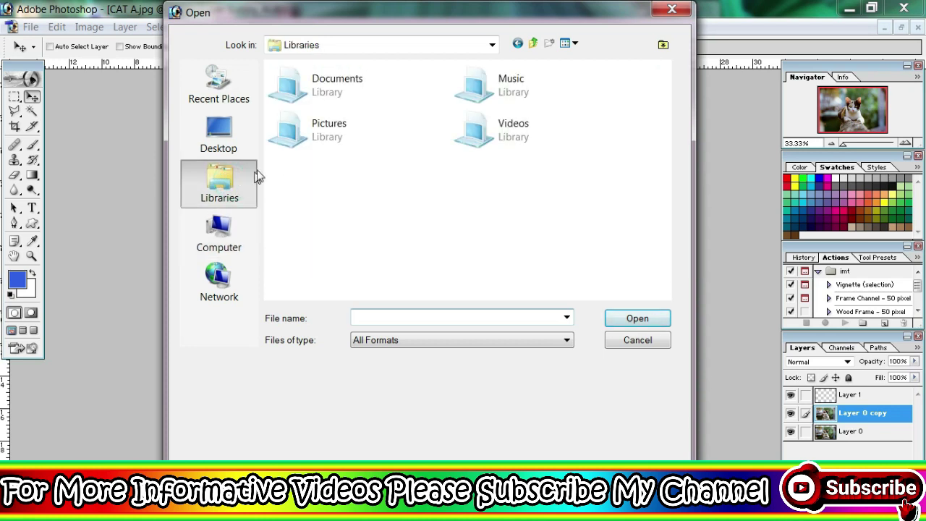
double_click(498, 134)
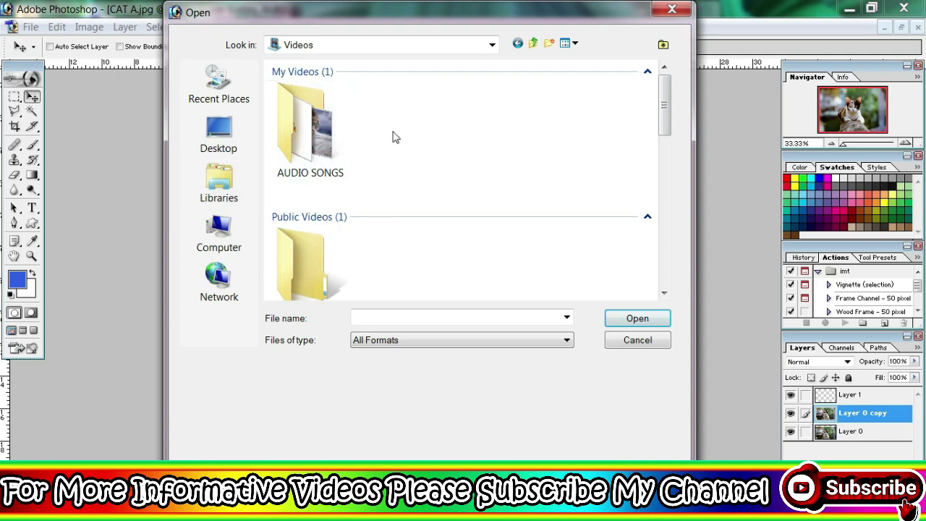
left_click(532, 45)
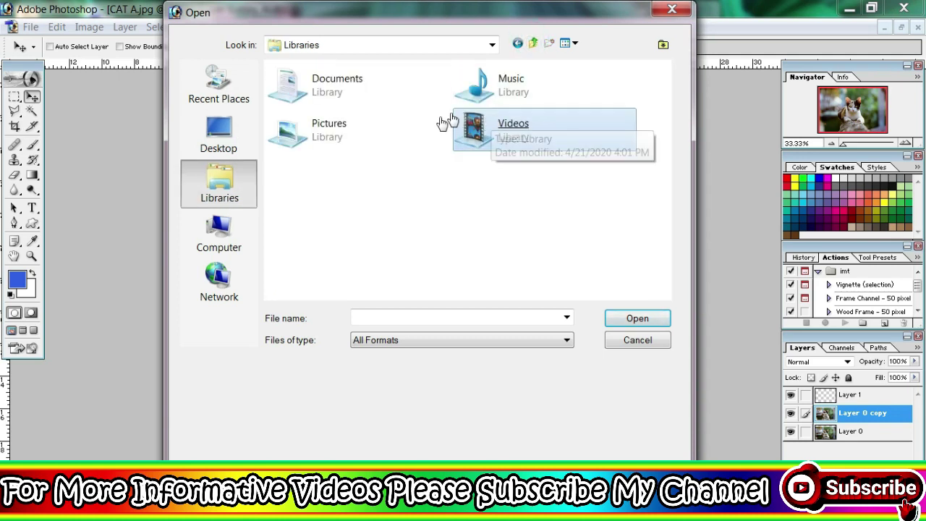
double_click(355, 132)
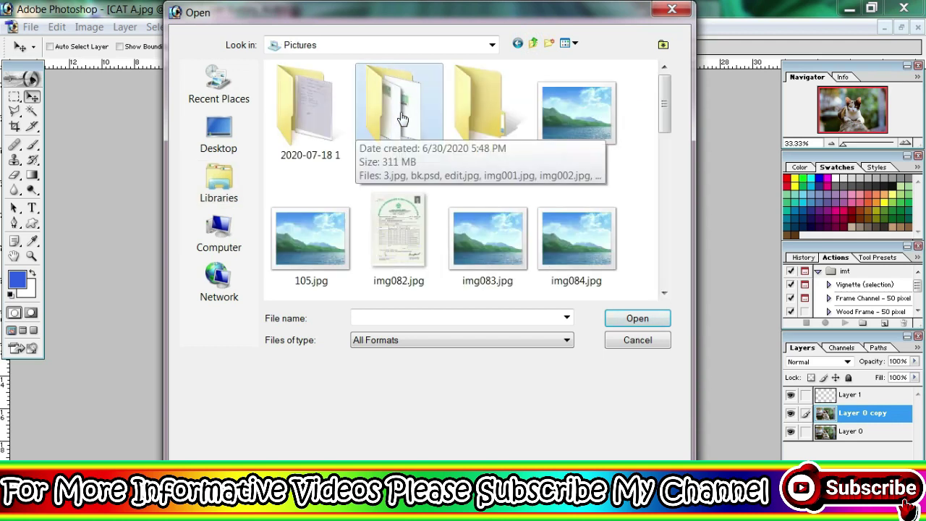
left_click(485, 116)
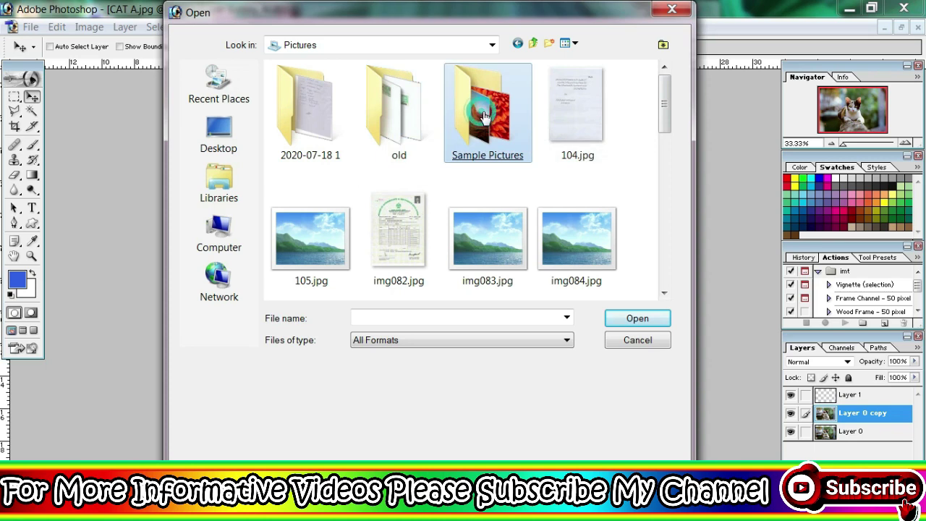
double_click(484, 116)
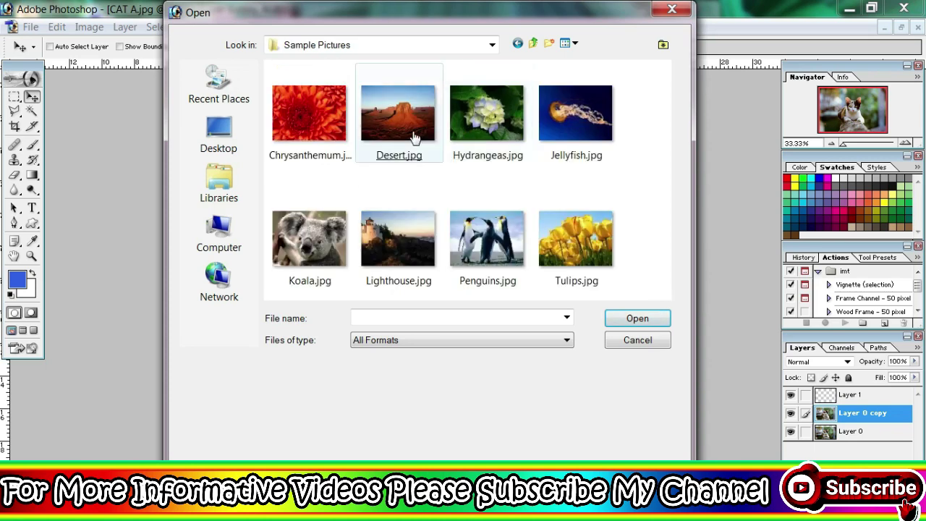
left_click(465, 228)
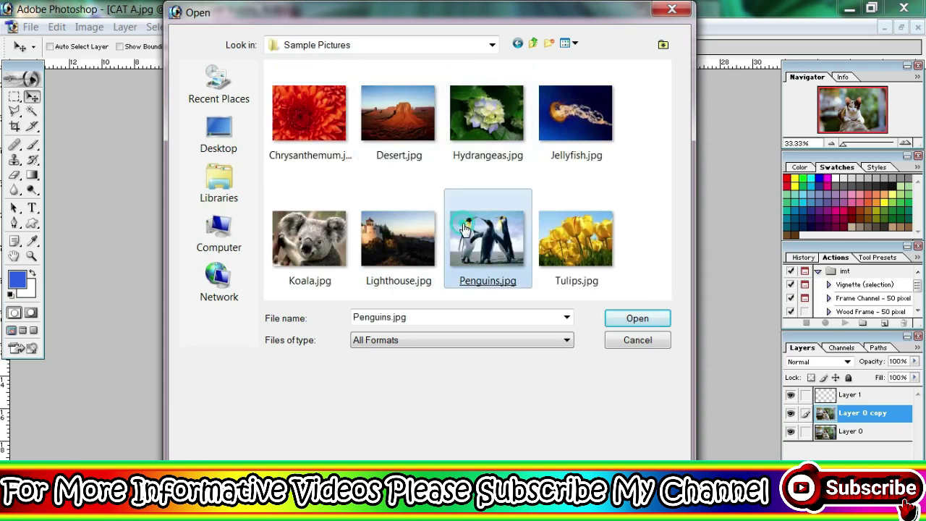
left_click(631, 324)
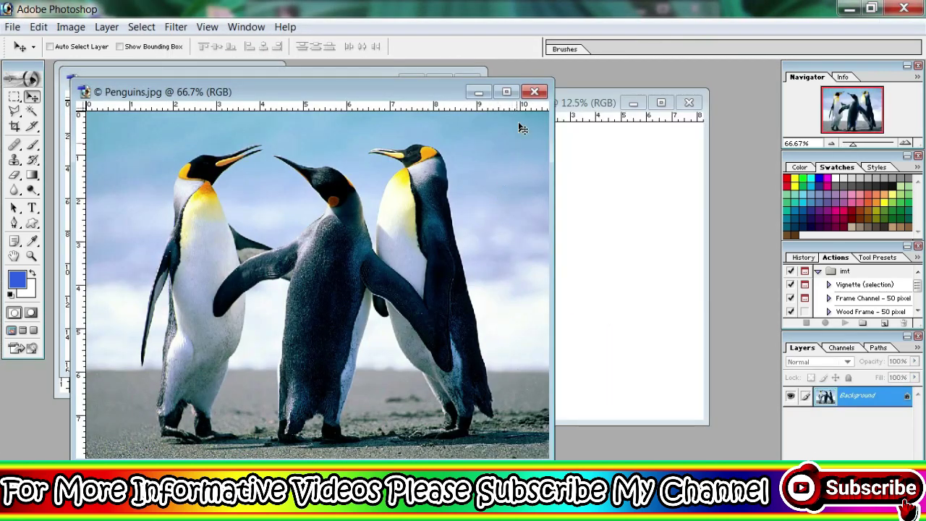
- Maximize Penguins.jpg and set its print options to Scale to Fit Media
left_click(507, 92)
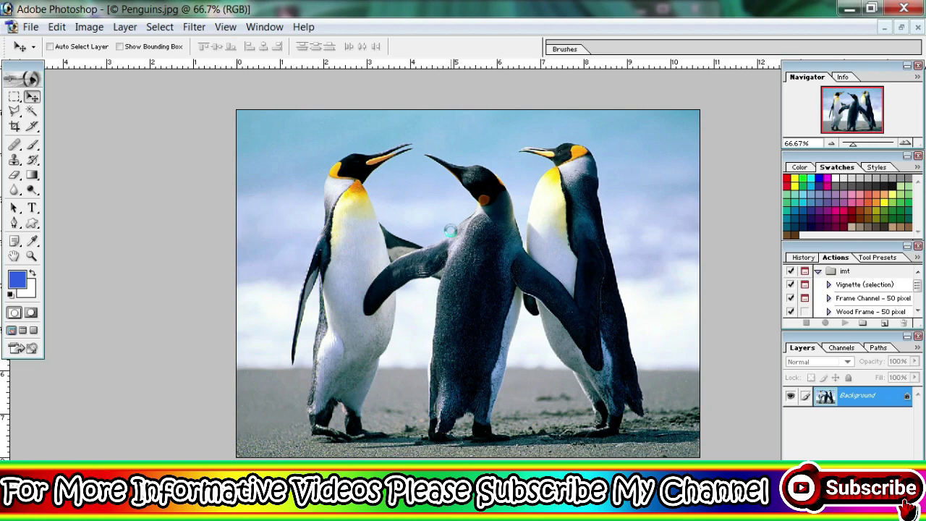
key("ctrl+p")
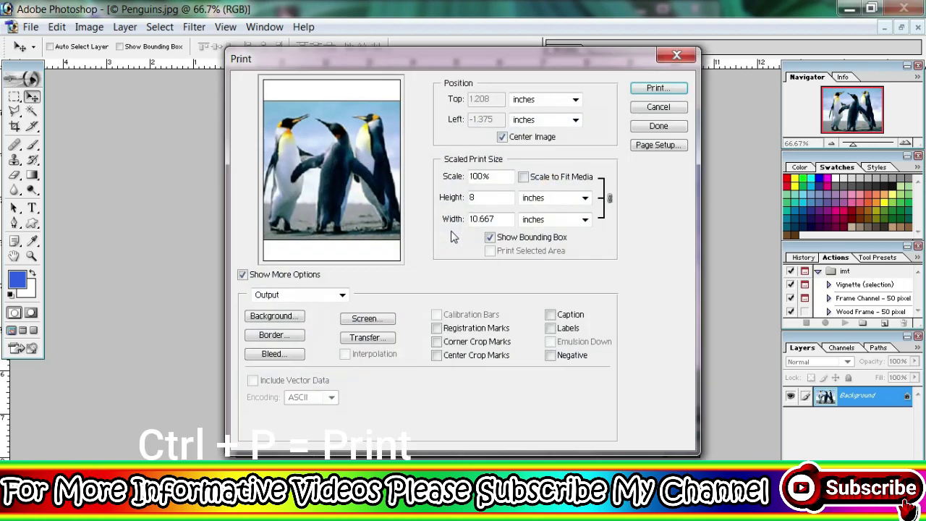
left_click(530, 177)
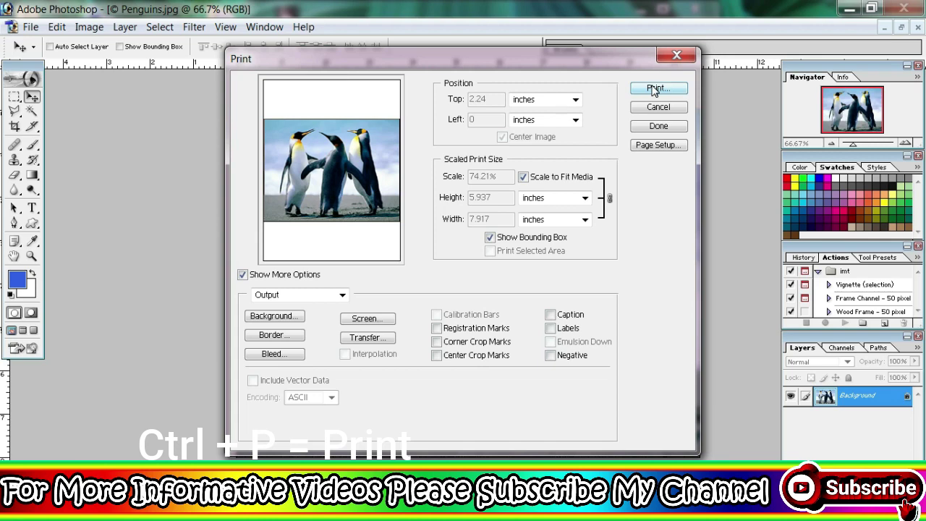
left_click(654, 88)
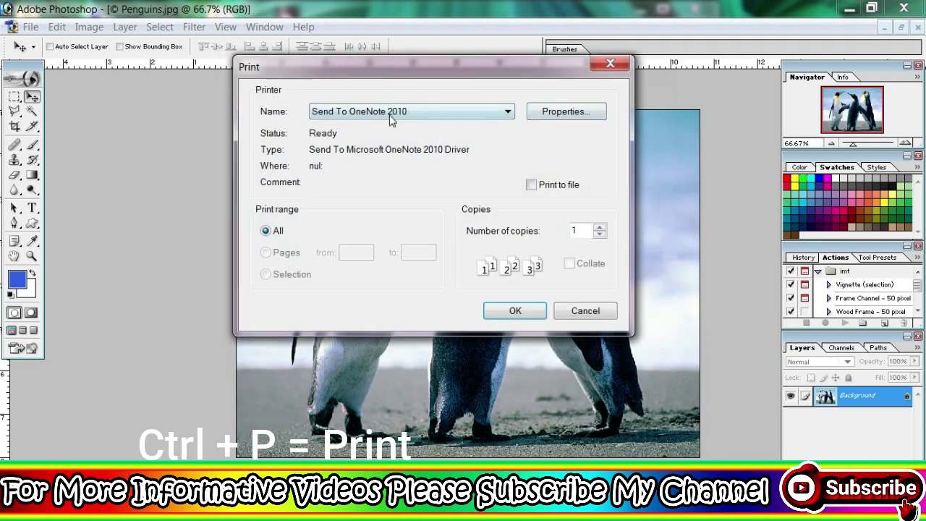
- Review the Send To OneNote 2010 printer and its properties, then close without printing
left_click(393, 113)
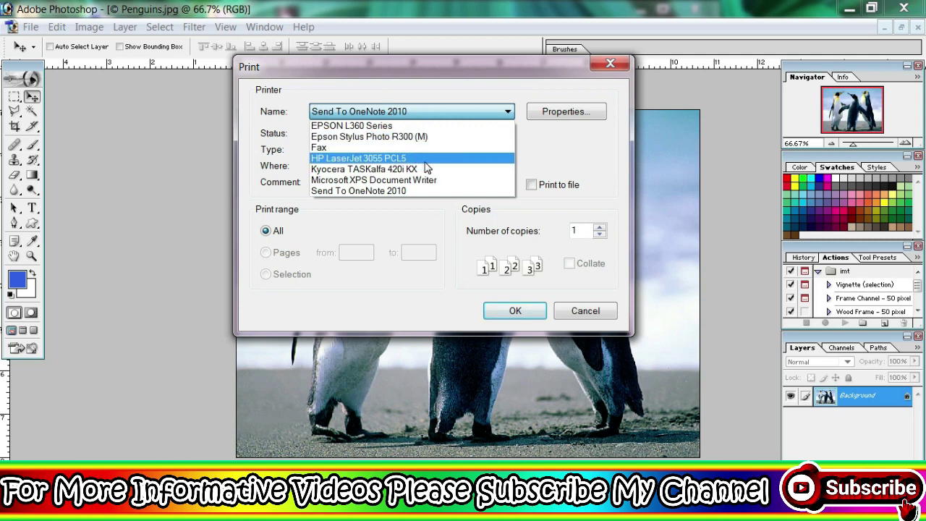
left_click(535, 116)
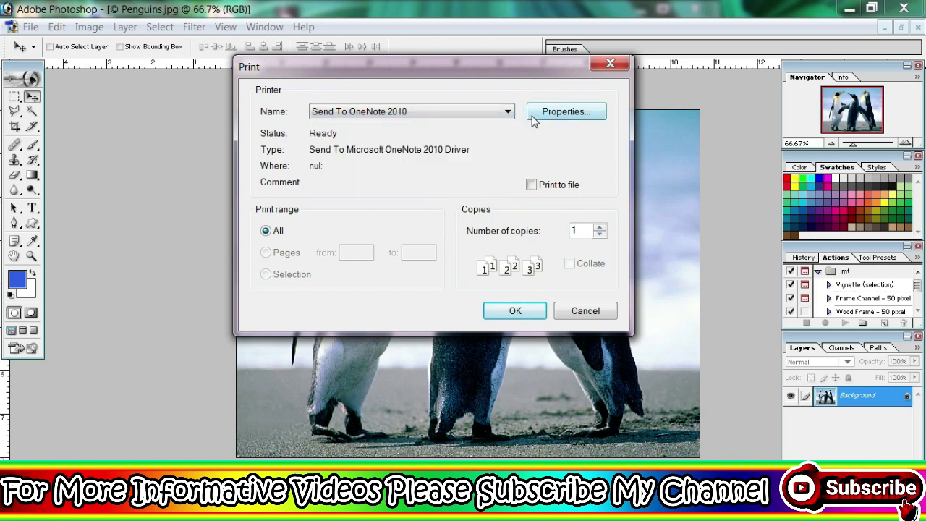
left_click(532, 116)
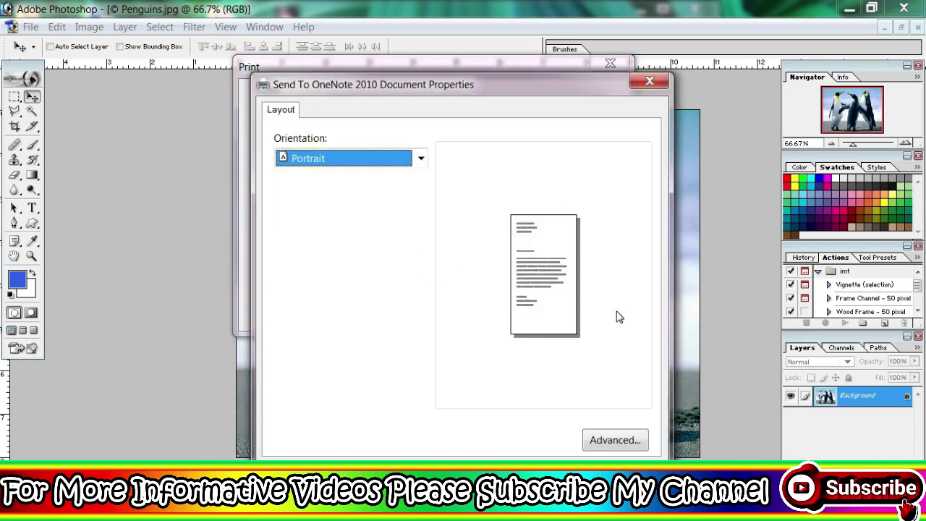
left_click(563, 306)
left_click(646, 83)
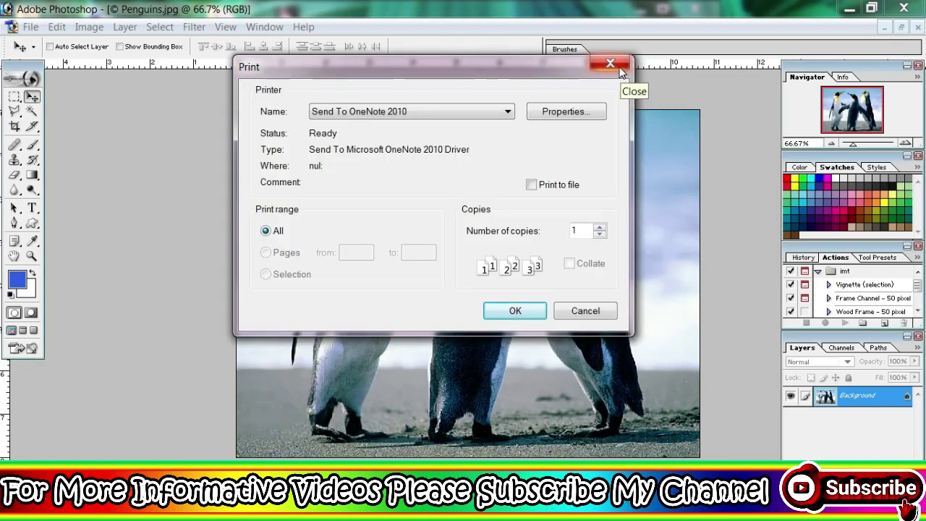
left_click(611, 65)
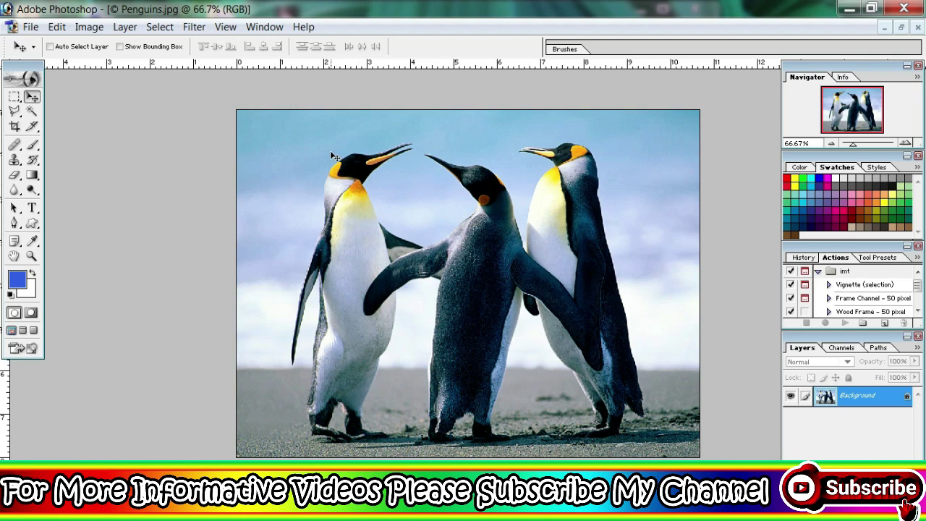
- Twice start closing Penguins.jpg with Ctrl+Q and cancel, keeping it open unsaved
key("ctrl+q")
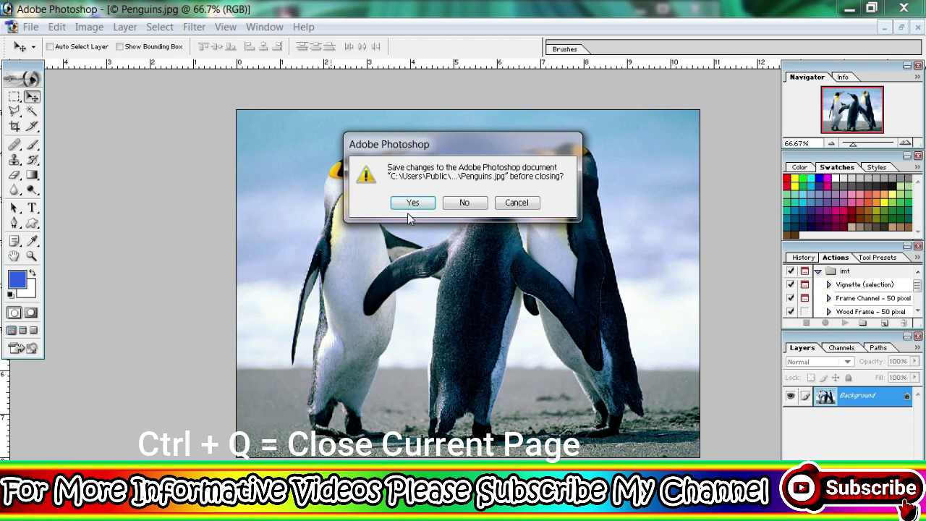
left_click(515, 203)
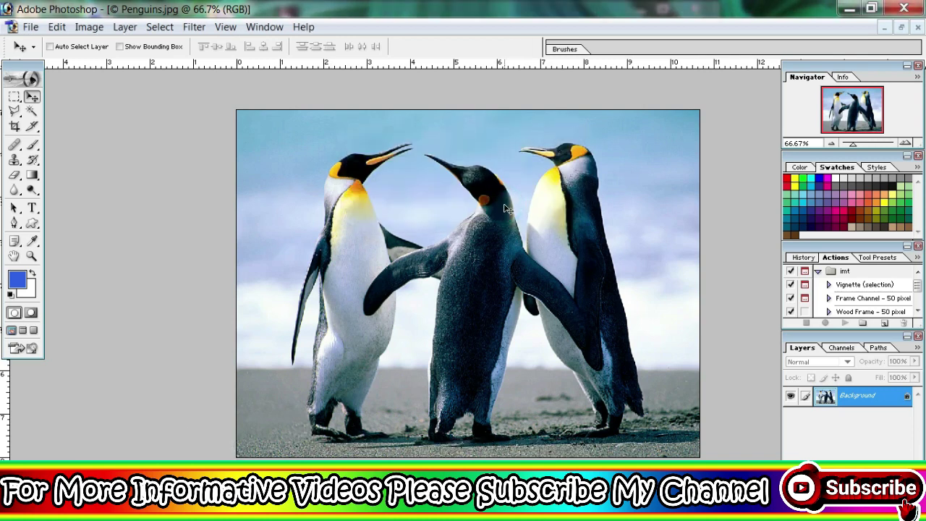
key("ctrl+q")
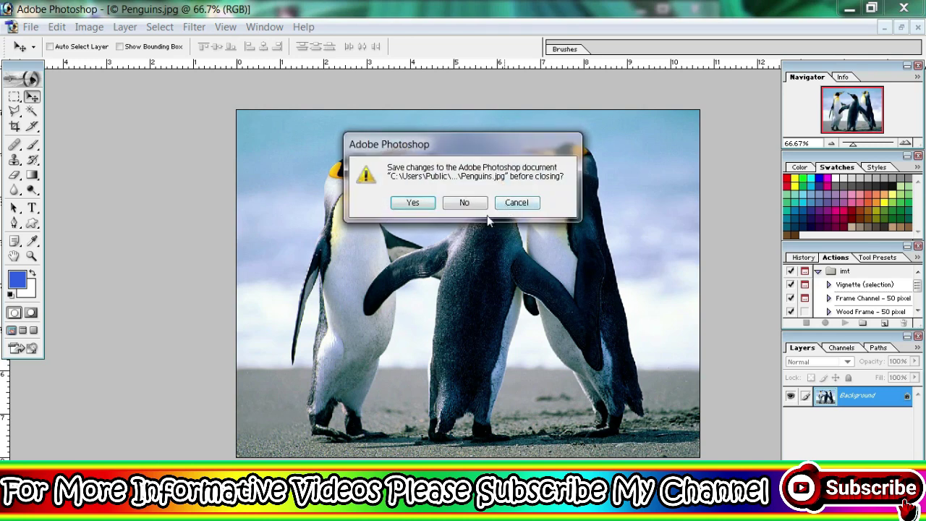
left_click(515, 203)
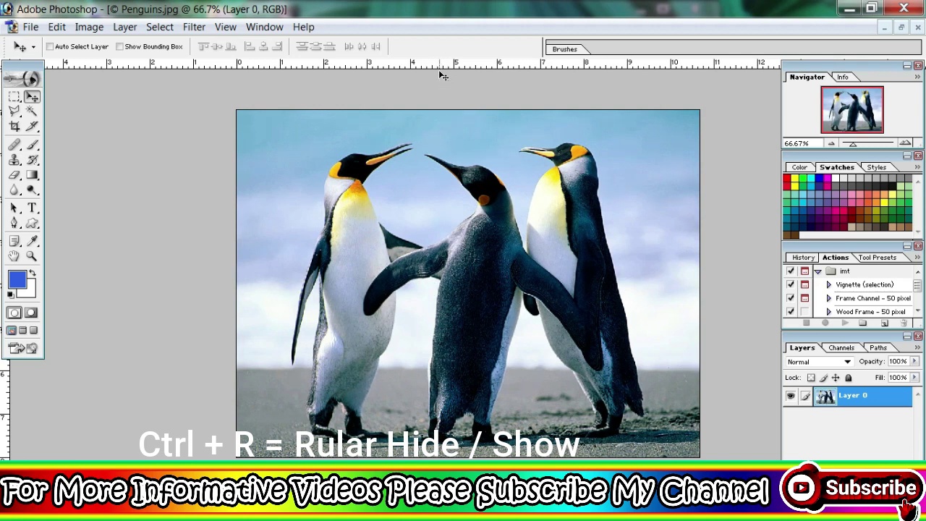
key("Tab")
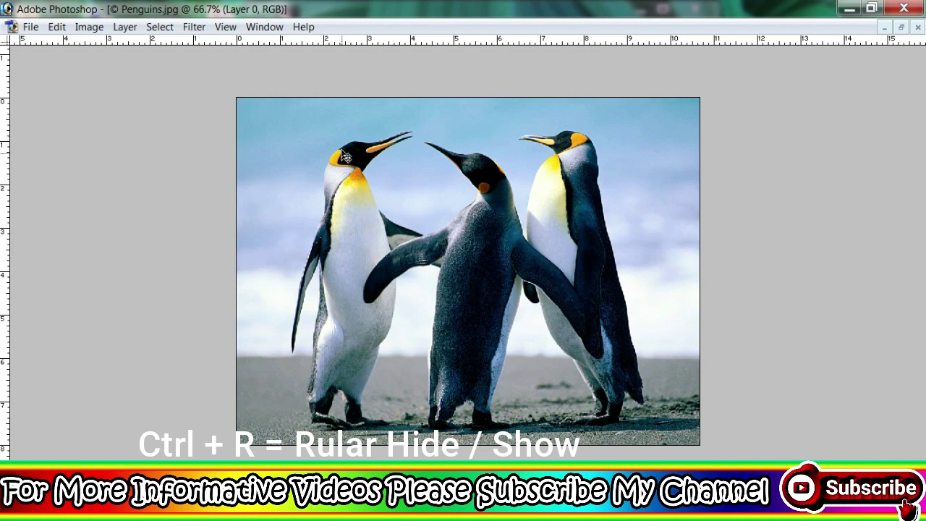
key("ctrl+r")
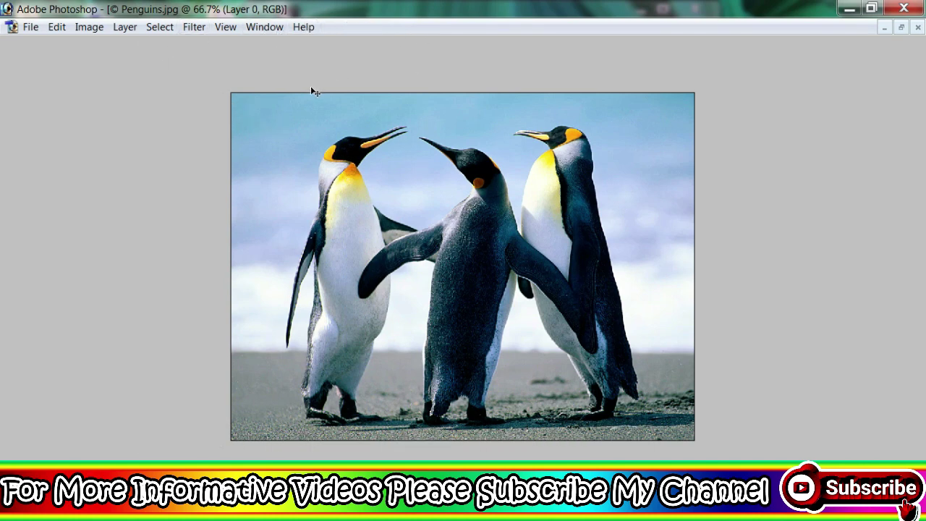
key("ctrl+r")
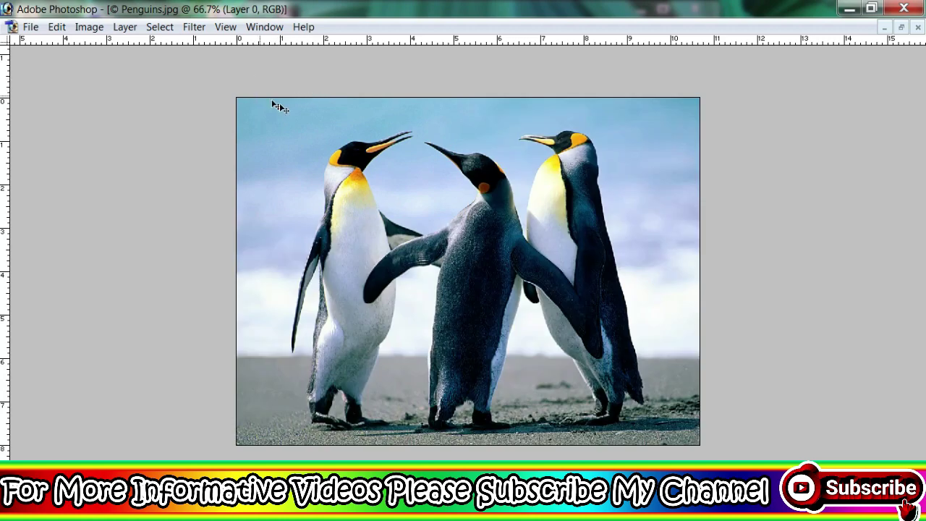
key("Tab")
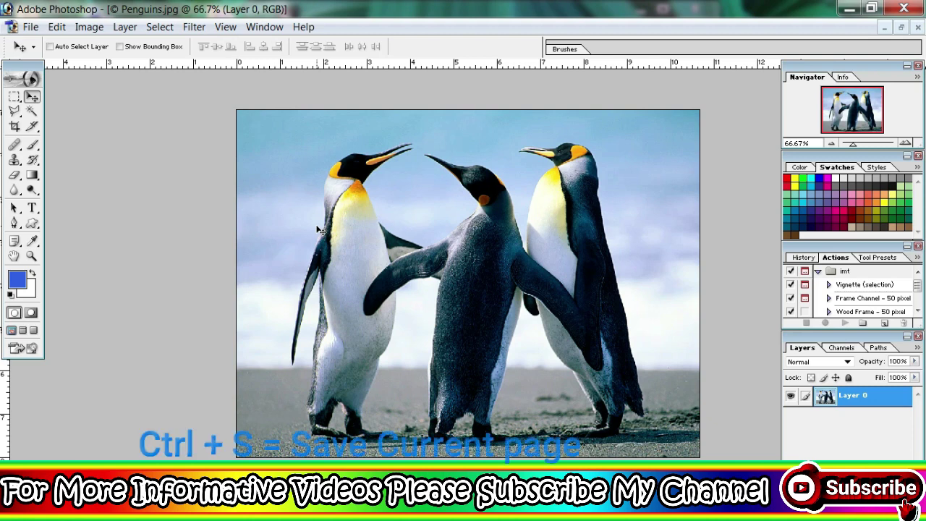
key("ctrl+s")
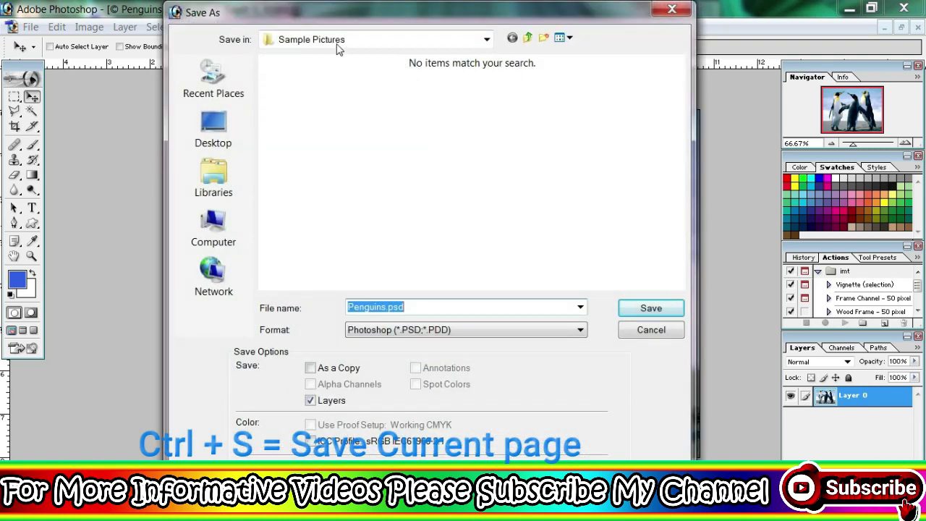
left_click_drag(320, 11, 320, 148)
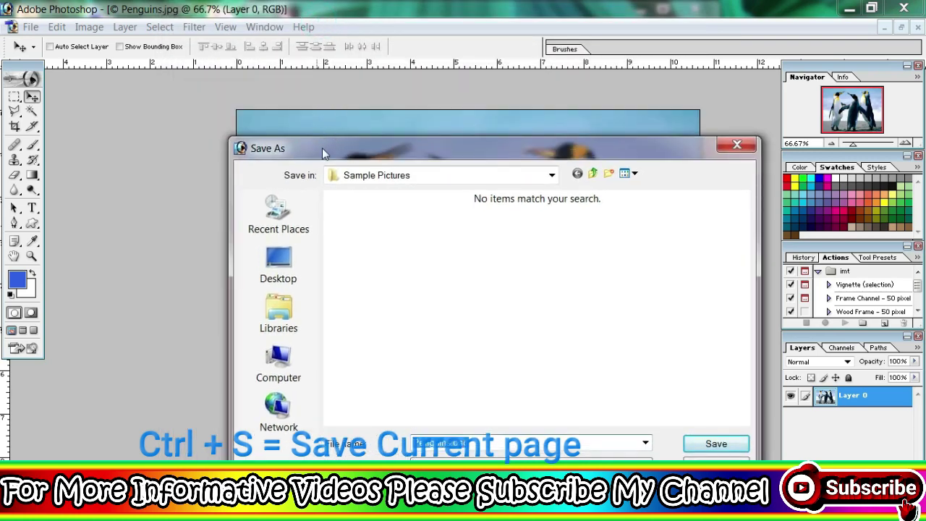
left_click_drag(322, 148, 246, 40)
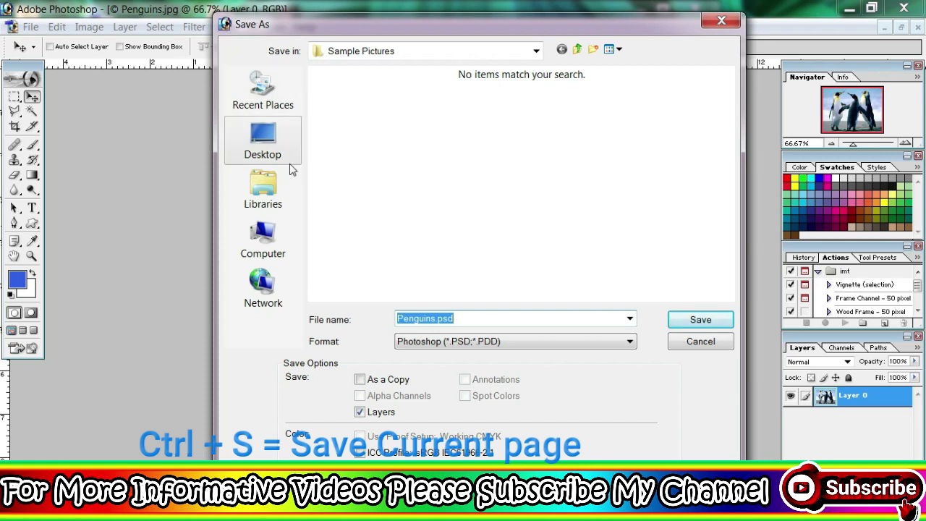
left_click(268, 151)
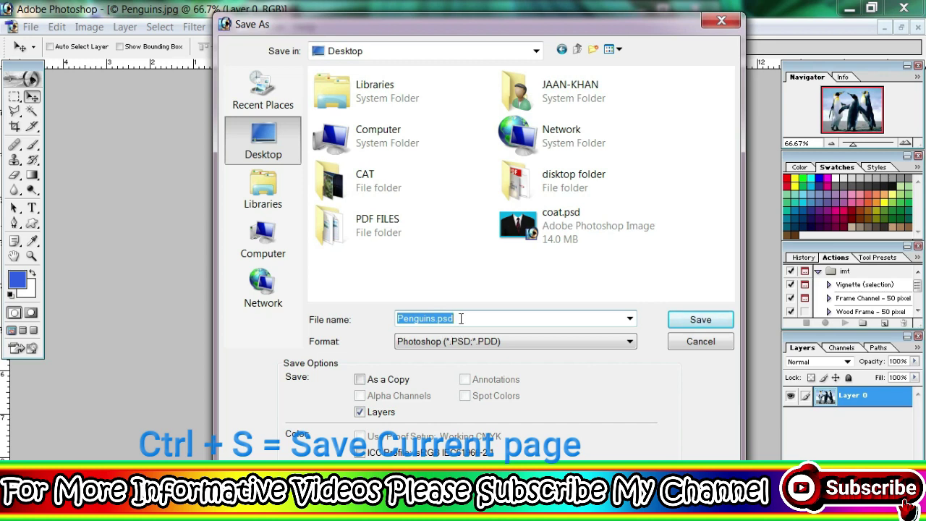
type("b")
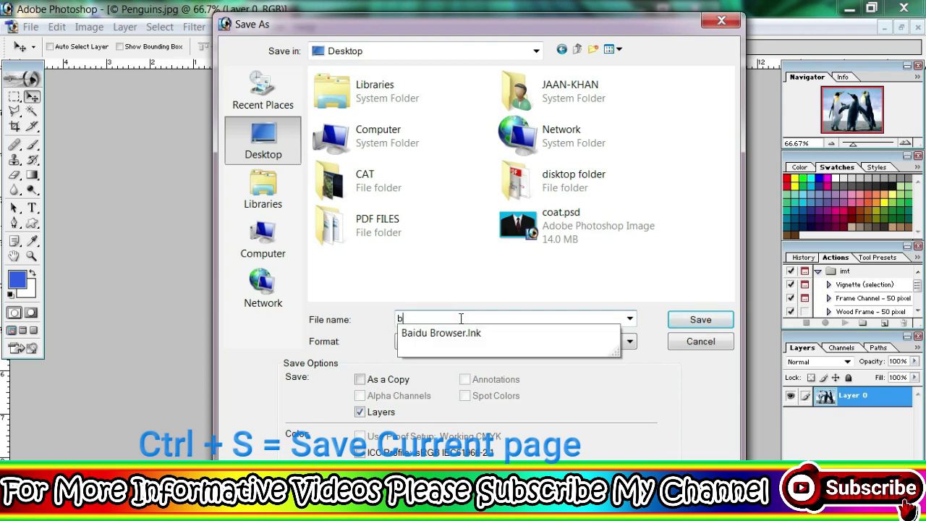
type("irds")
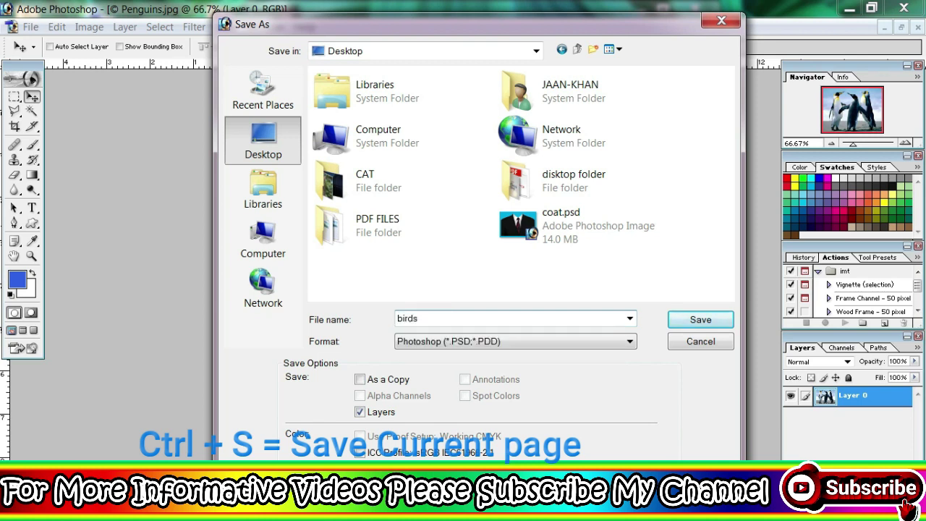
left_click(463, 343)
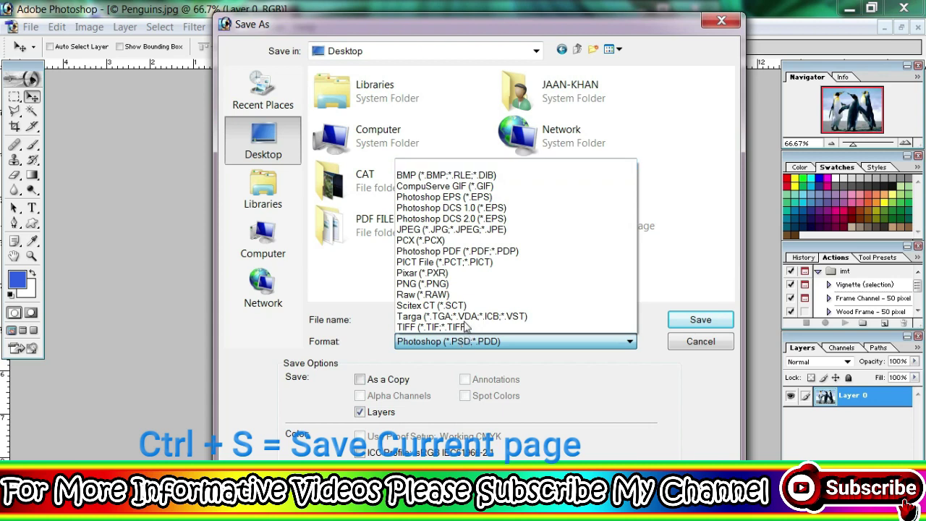
left_click(467, 230)
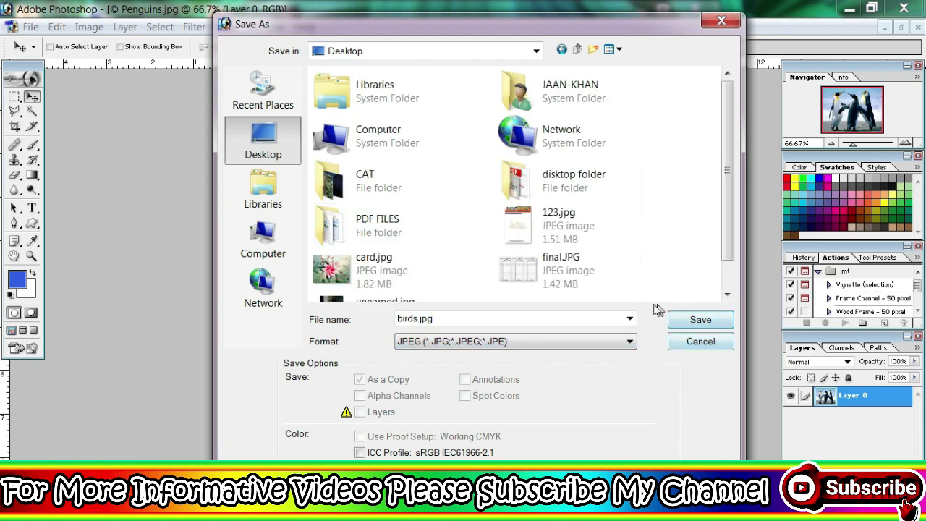
left_click(701, 342)
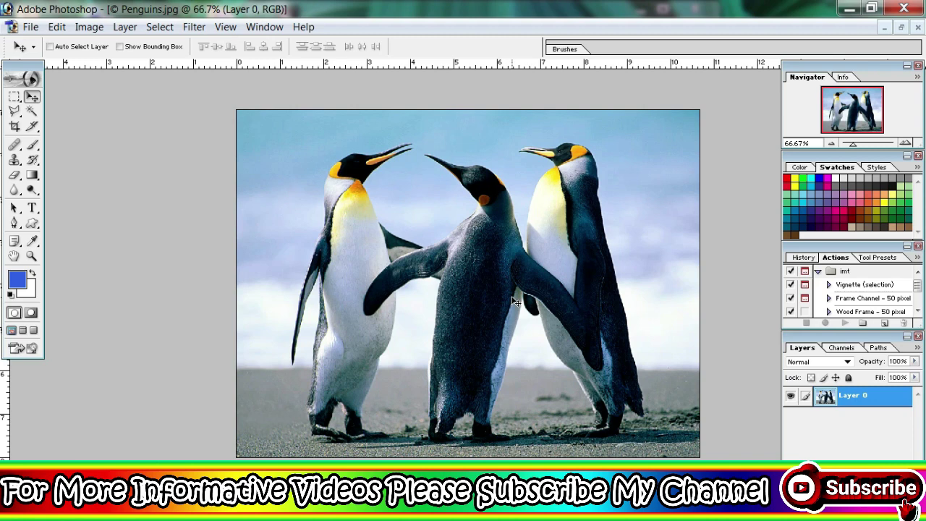
- Free-transform Layer 0, discarding a first shrink, then resize and apply at about 99.7%
key("ctrl+t")
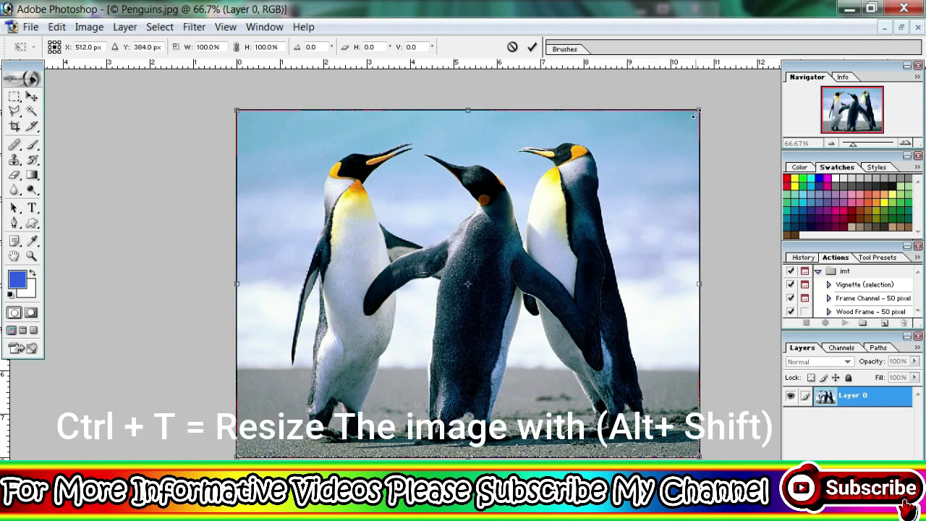
mouse_move(696, 114)
left_mouse_down()
mouse_move(586, 207)
mouse_move(663, 137)
mouse_move(599, 171)
mouse_move(562, 230)
mouse_move(532, 241)
mouse_move(633, 142)
left_mouse_up()
key("Escape")
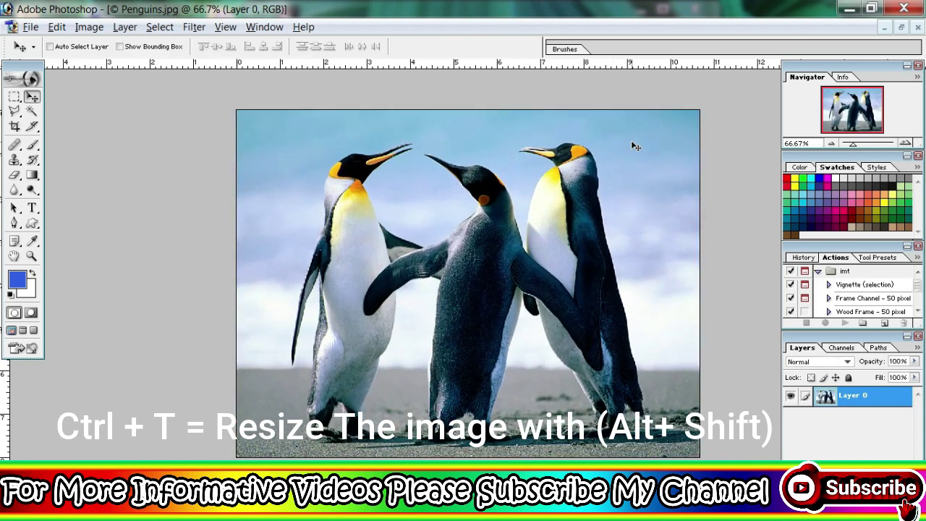
key("ctrl+t")
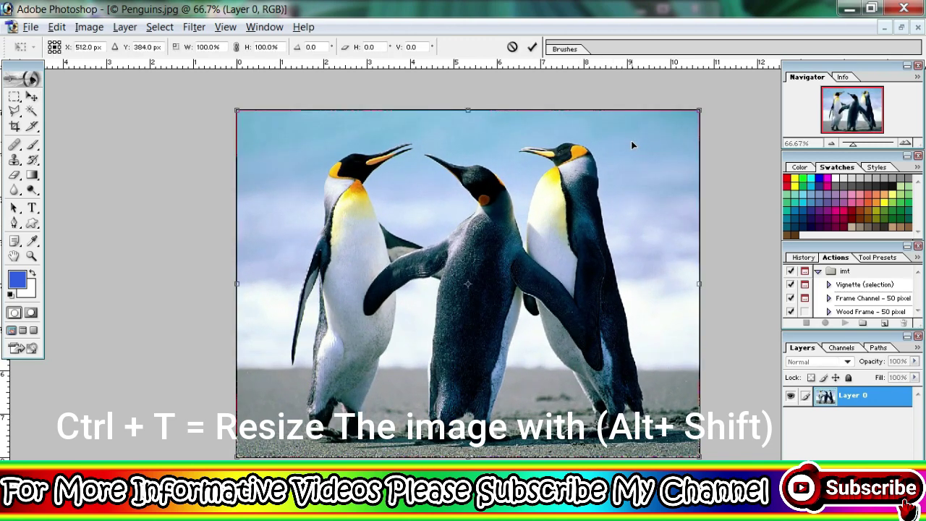
mouse_move(701, 109)
left_mouse_down()
mouse_move(664, 136)
mouse_move(626, 211)
mouse_move(630, 296)
mouse_move(647, 321)
mouse_move(700, 321)
mouse_move(687, 349)
mouse_move(377, 405)
mouse_move(288, 409)
mouse_move(275, 335)
mouse_move(310, 166)
left_mouse_up()
mouse_move(309, 131)
left_mouse_down()
mouse_move(728, 118)
mouse_move(706, 118)
mouse_move(672, 165)
mouse_move(419, 406)
mouse_move(416, 393)
mouse_move(548, 232)
mouse_move(598, 178)
mouse_move(671, 134)
mouse_move(617, 170)
mouse_move(694, 104)
left_mouse_up()
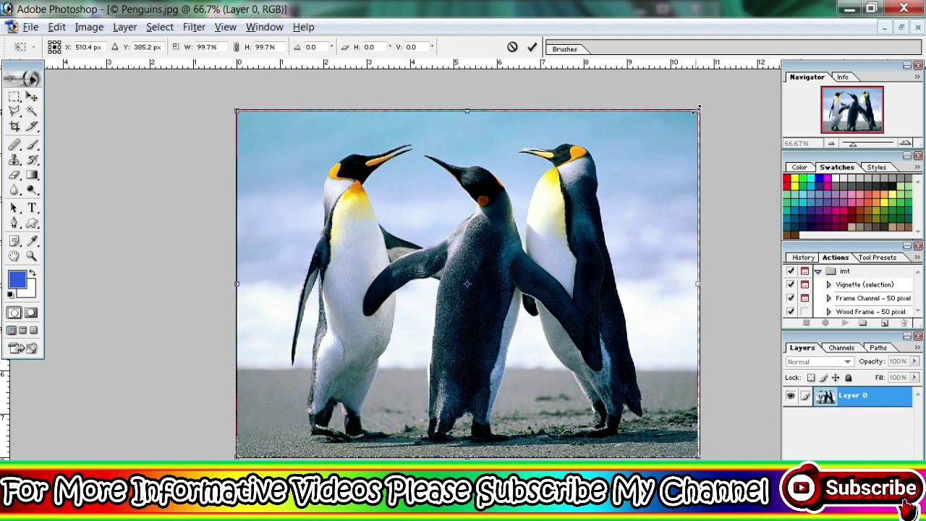
key("Return")
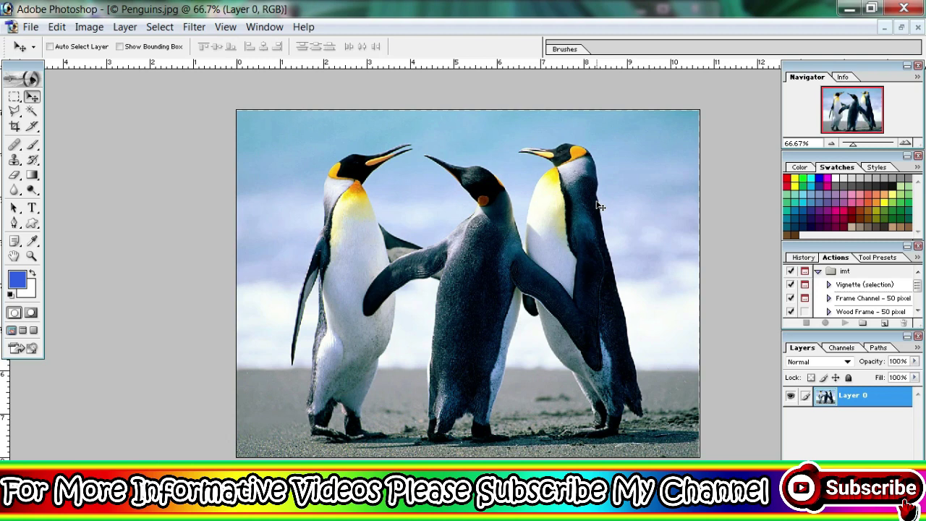
- Apply Hue/Saturation with Saturation -100, with Hue and Lightness returned near neutral
key("ctrl+u")
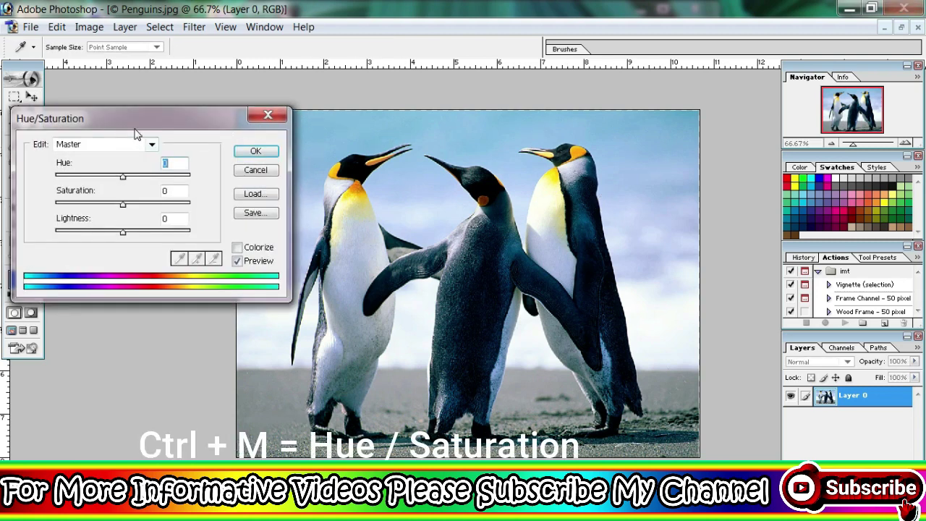
left_click_drag(142, 127, 196, 124)
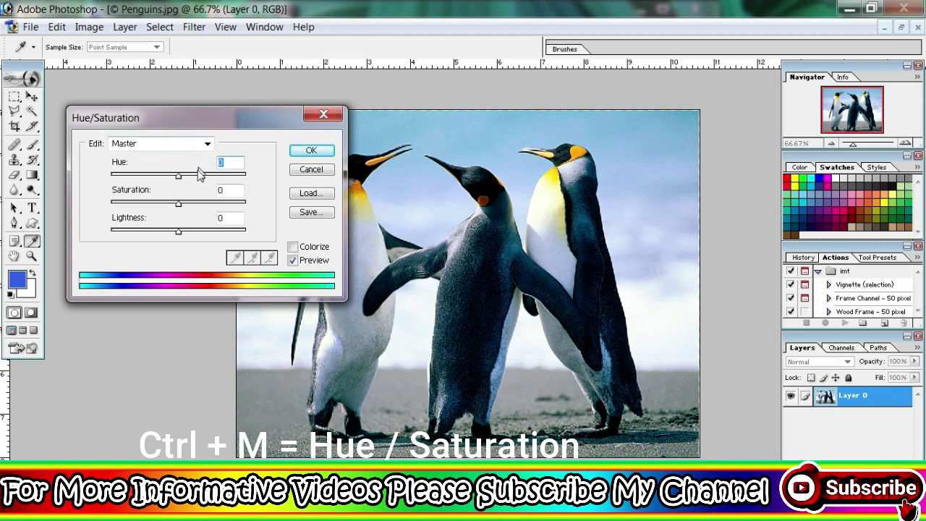
left_click_drag(181, 181, 232, 184)
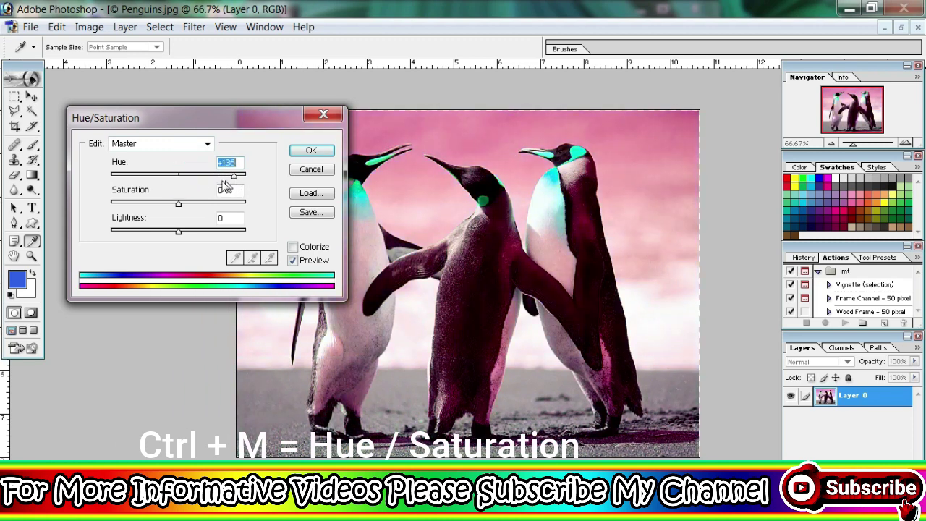
left_click_drag(230, 181, 108, 180)
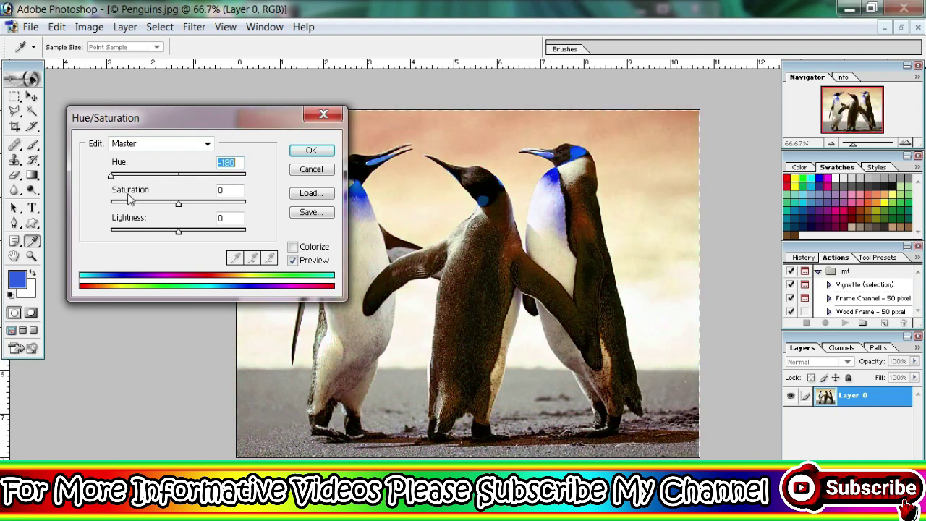
mouse_move(178, 206)
left_mouse_down()
mouse_move(222, 206)
mouse_move(102, 217)
mouse_move(184, 213)
mouse_move(104, 205)
left_mouse_up()
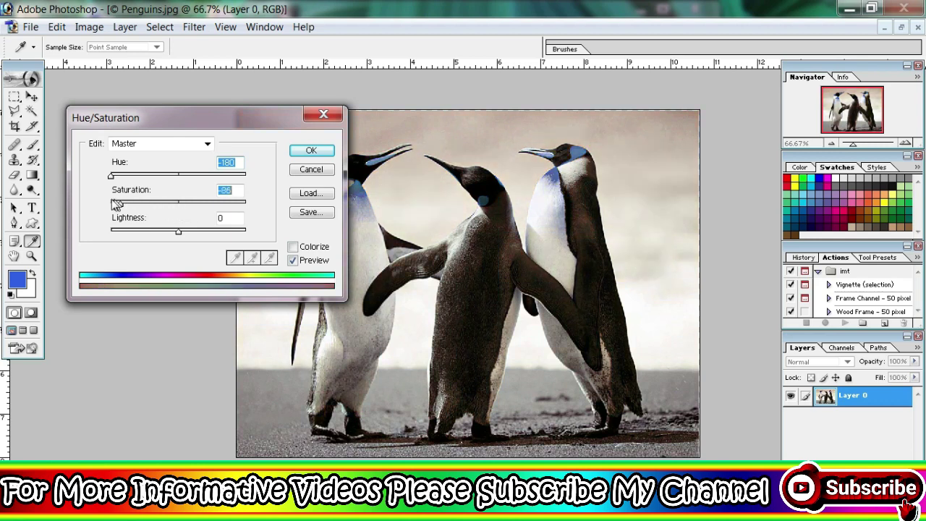
left_click(101, 201)
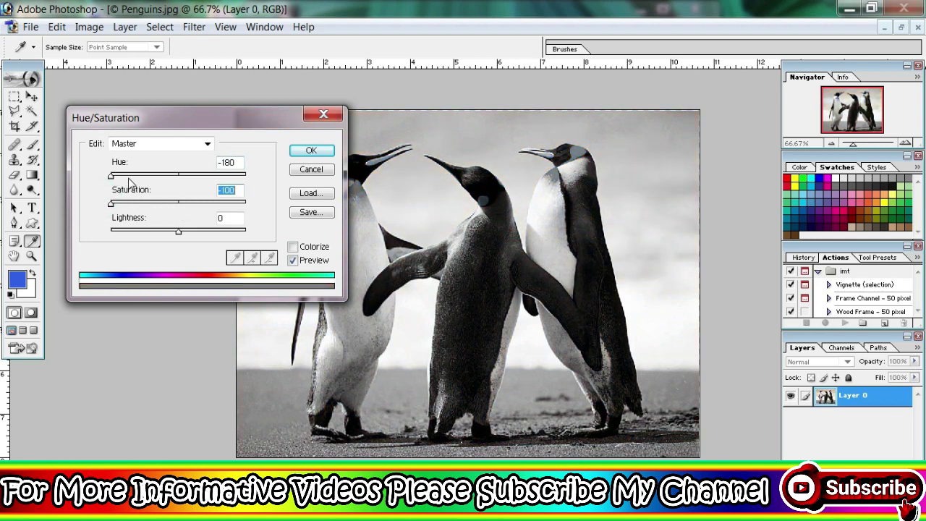
mouse_move(138, 180)
left_mouse_down()
mouse_move(260, 177)
mouse_move(160, 176)
left_mouse_up()
mouse_move(178, 231)
left_mouse_down()
mouse_move(204, 231)
mouse_move(128, 229)
left_mouse_up()
left_click(205, 231)
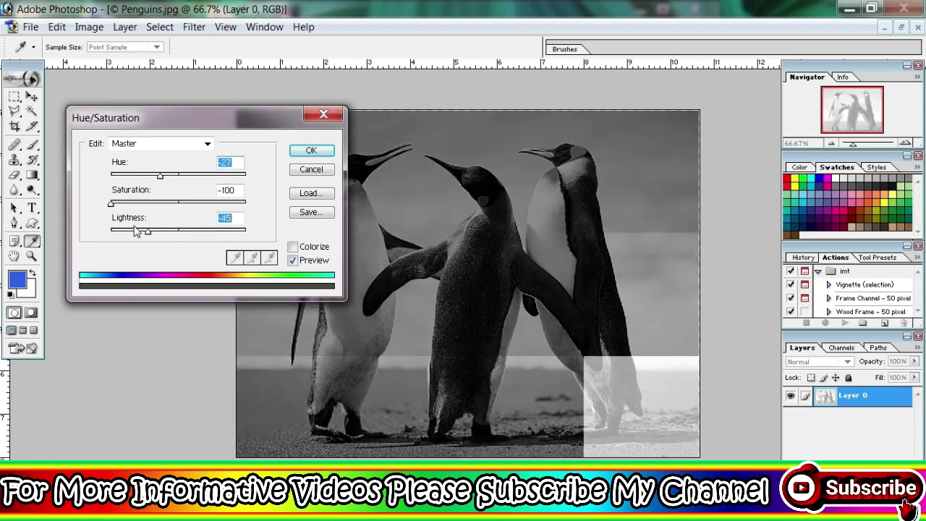
mouse_move(129, 228)
left_mouse_down()
mouse_move(186, 239)
mouse_move(178, 241)
left_mouse_up()
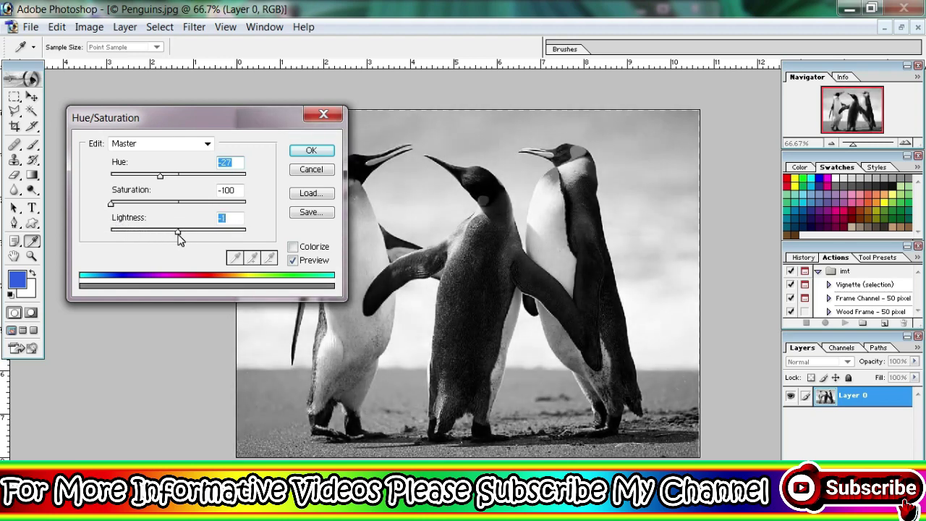
key("Return")
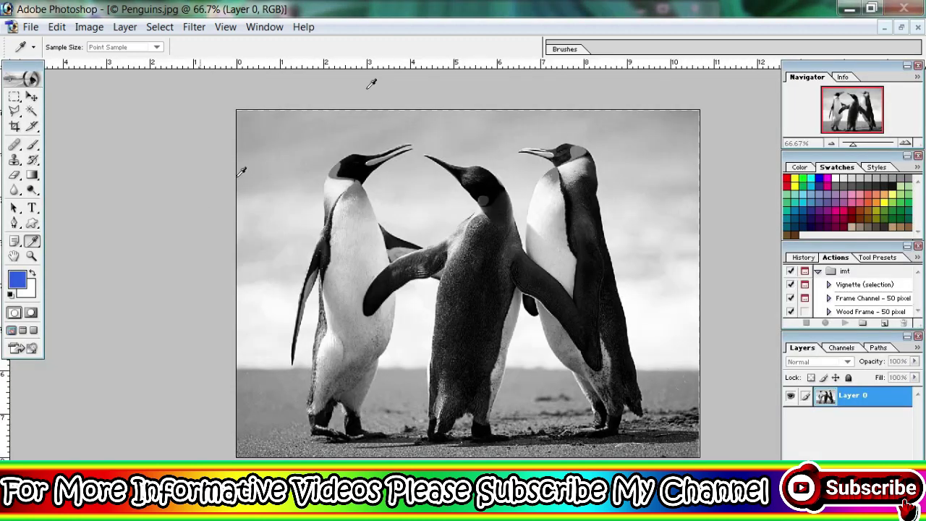
key("ctrl+u")
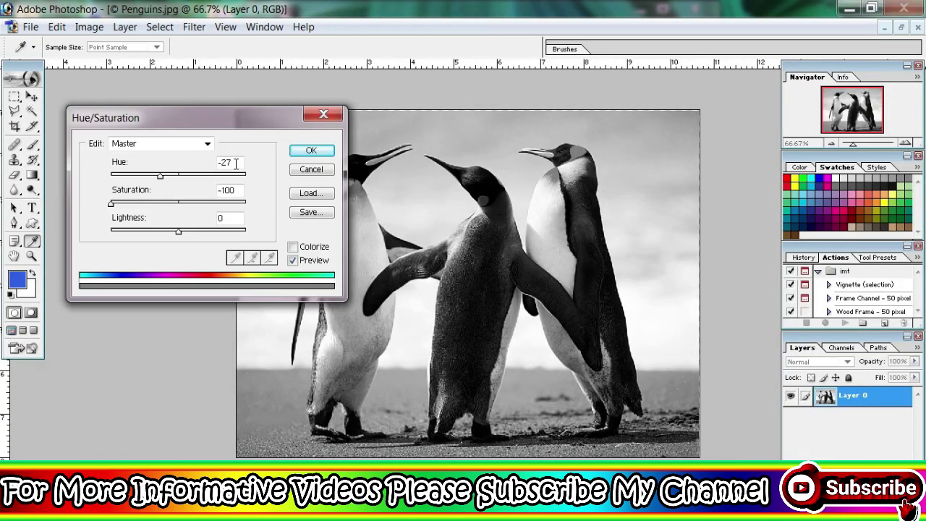
left_click(207, 144)
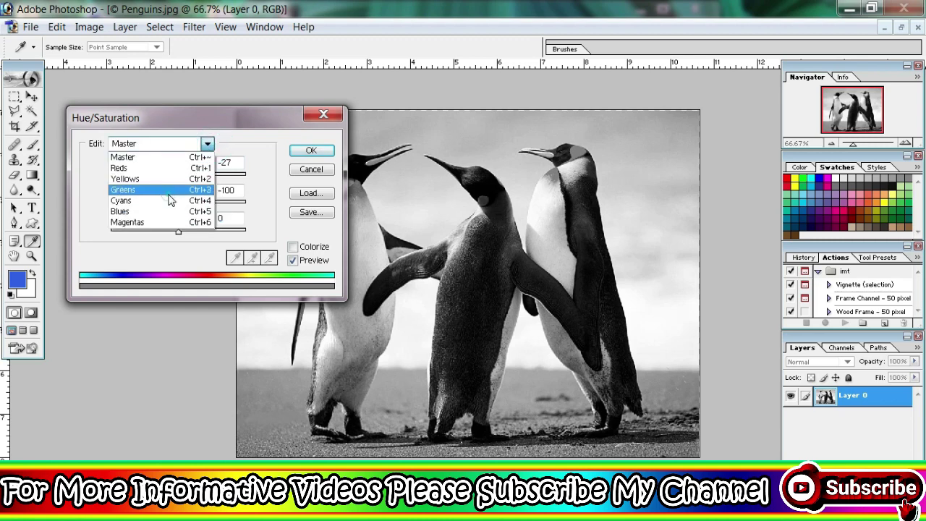
left_click(169, 200)
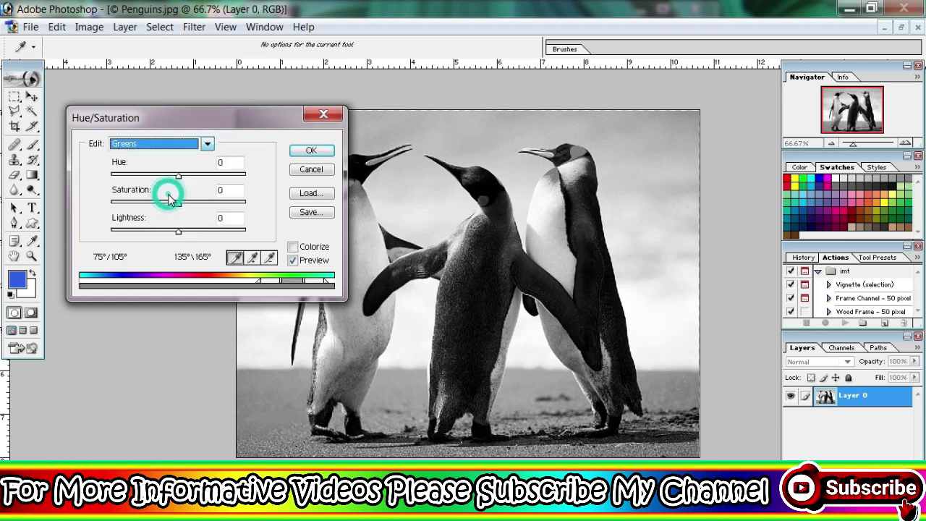
left_click(207, 147)
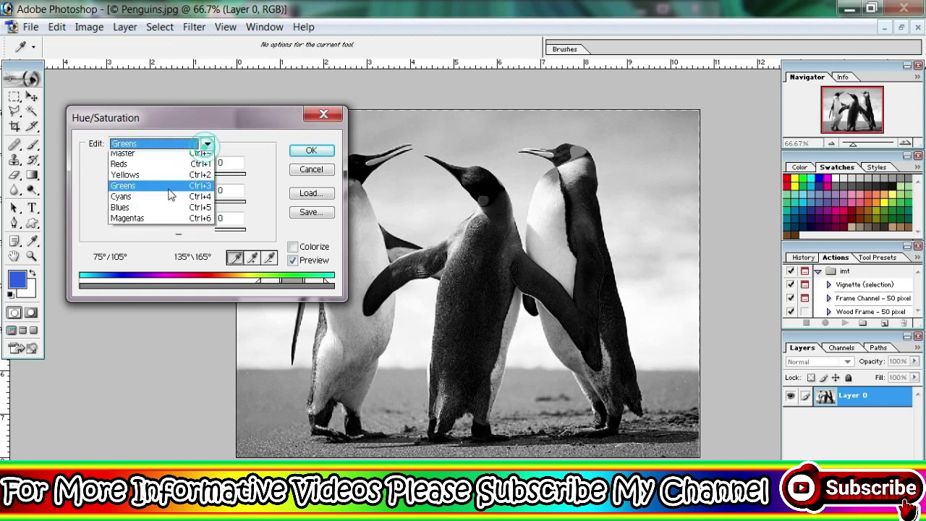
left_click(255, 187)
left_click(311, 170)
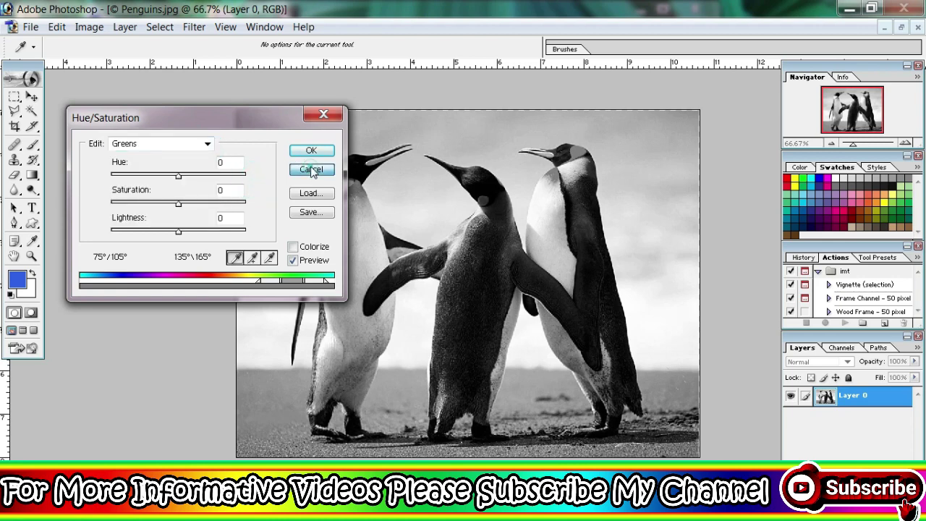
left_click(311, 169)
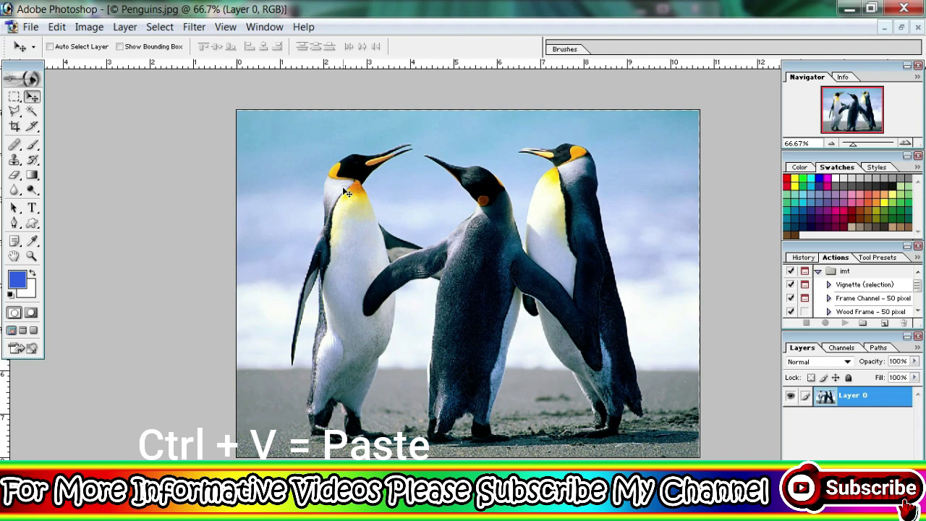
key("ctrl+v")
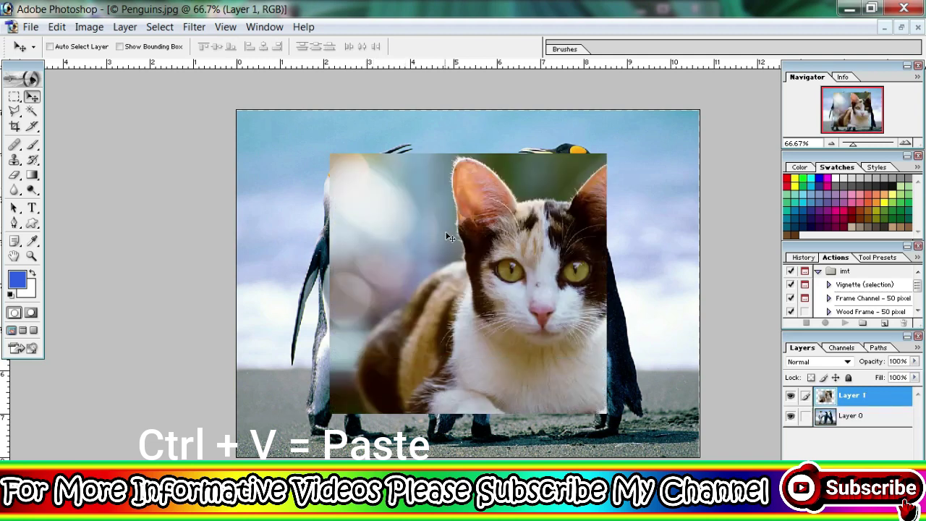
mouse_move(437, 247)
left_mouse_down()
mouse_move(349, 194)
mouse_move(366, 253)
mouse_move(395, 233)
mouse_move(378, 258)
mouse_move(409, 274)
mouse_move(479, 276)
mouse_move(494, 268)
left_mouse_up()
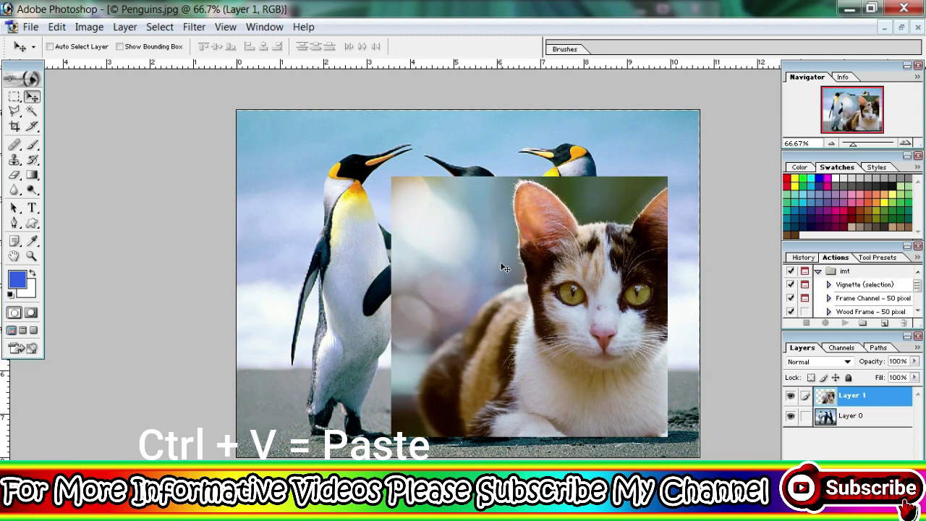
mouse_move(504, 266)
left_mouse_down()
mouse_move(456, 225)
mouse_move(407, 207)
left_mouse_up()
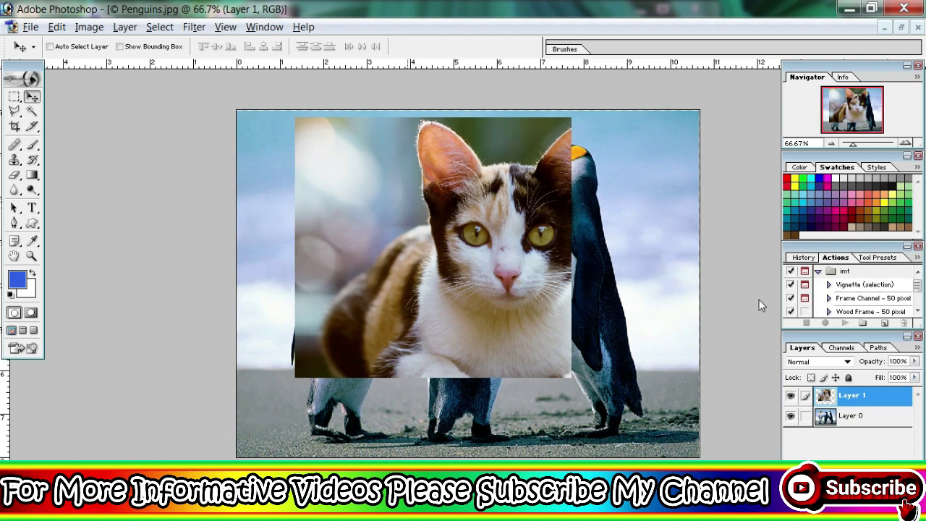
right_click(867, 403)
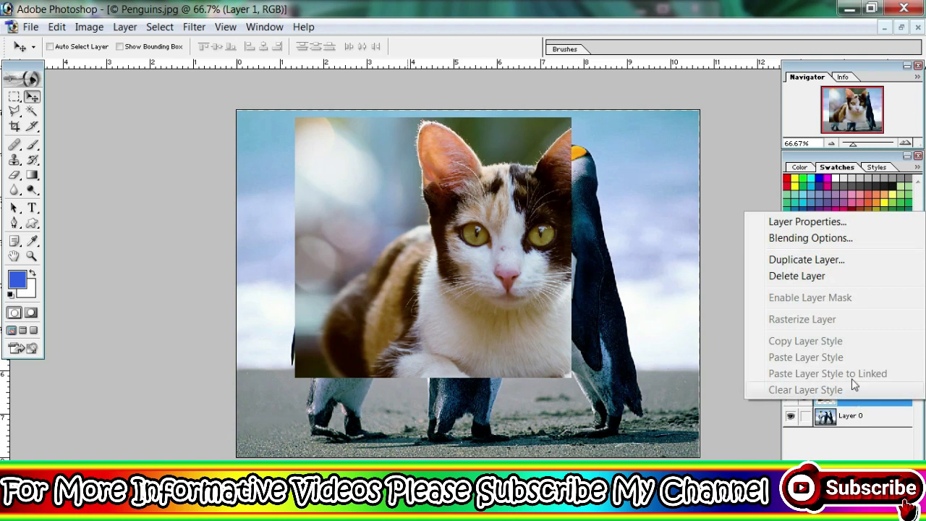
left_click(816, 277)
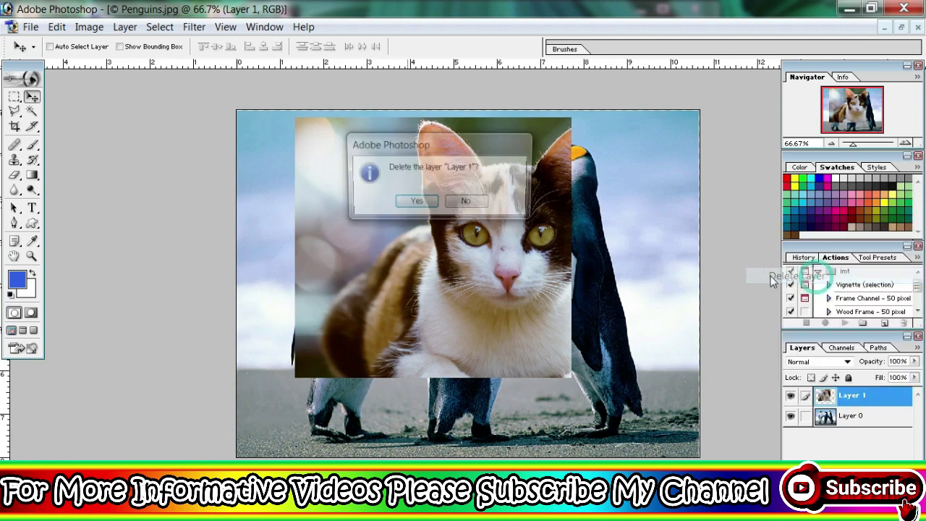
left_click(415, 204)
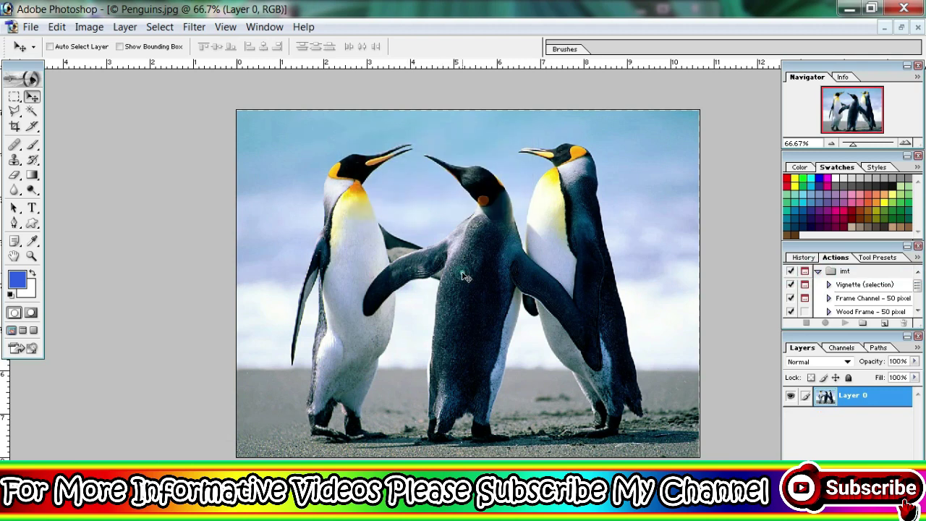
left_click(464, 277)
key("m")
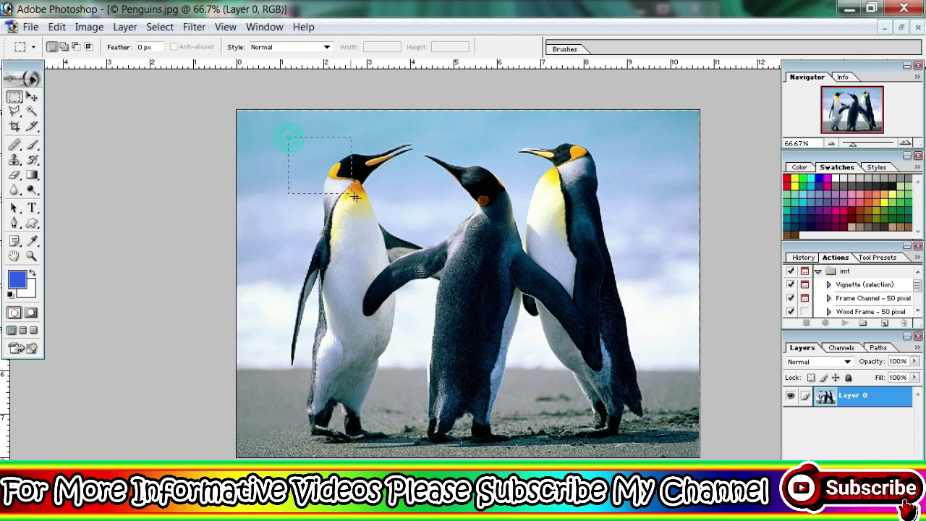
left_click_drag(355, 197, 420, 225)
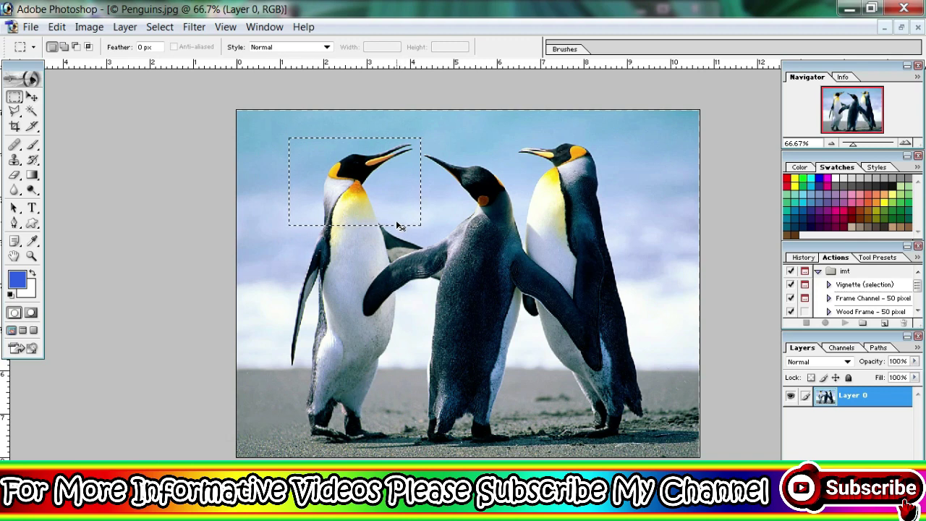
key("ctrl+j")
left_click(367, 208)
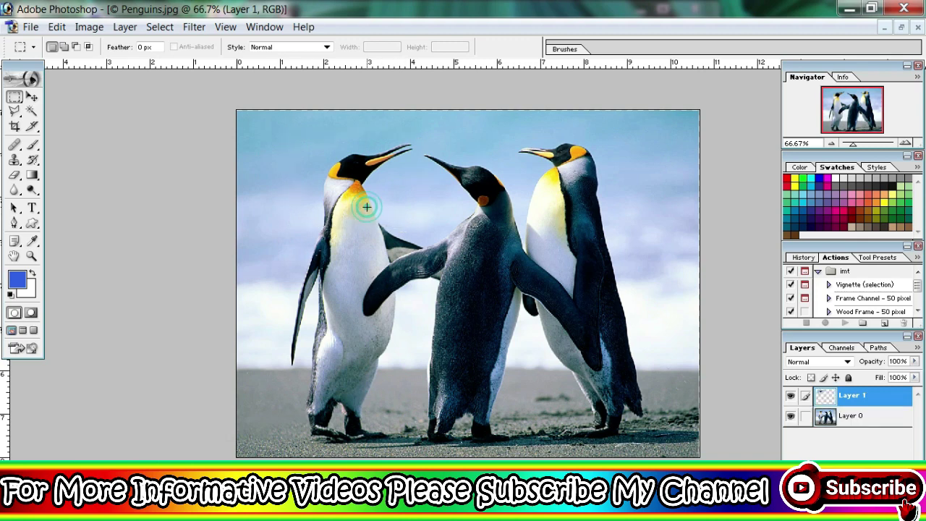
key("v")
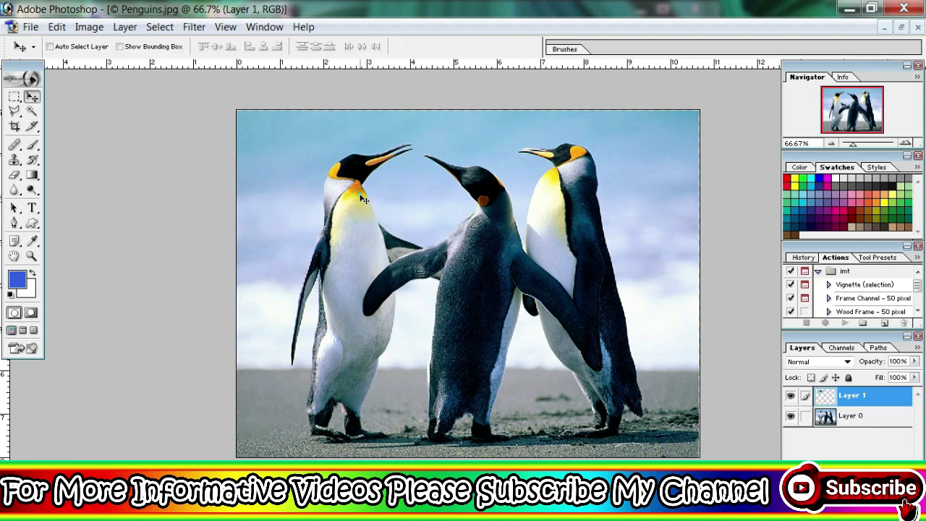
mouse_move(366, 205)
left_mouse_down()
mouse_move(507, 238)
mouse_move(481, 262)
mouse_move(373, 274)
left_mouse_up()
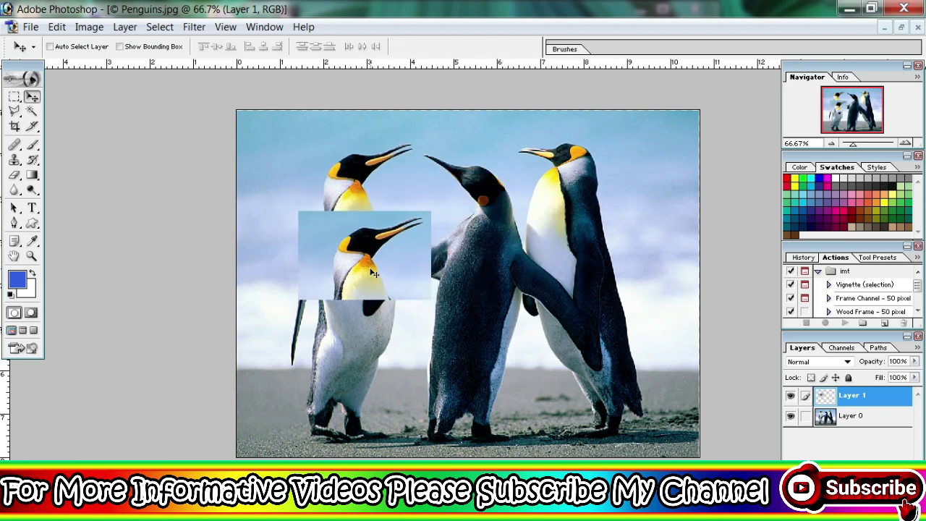
key("ctrl+z")
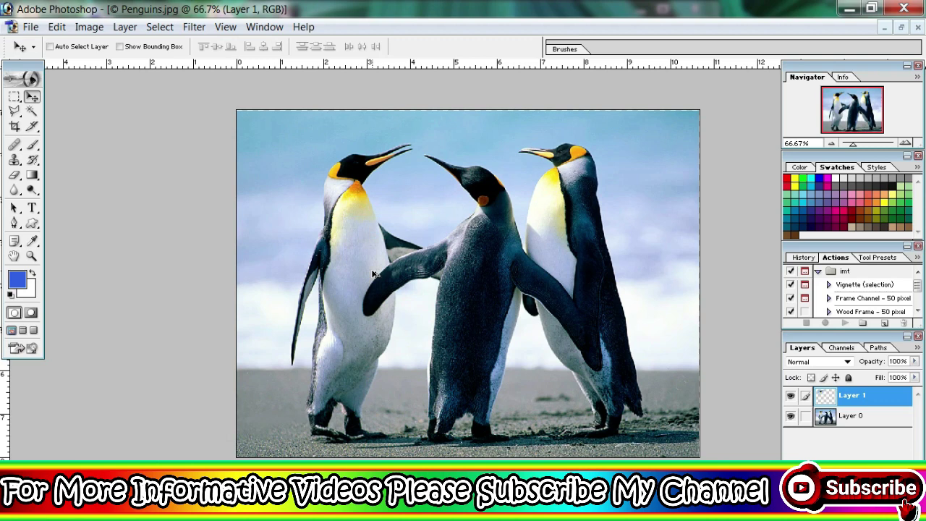
key("ctrl+alt+z")
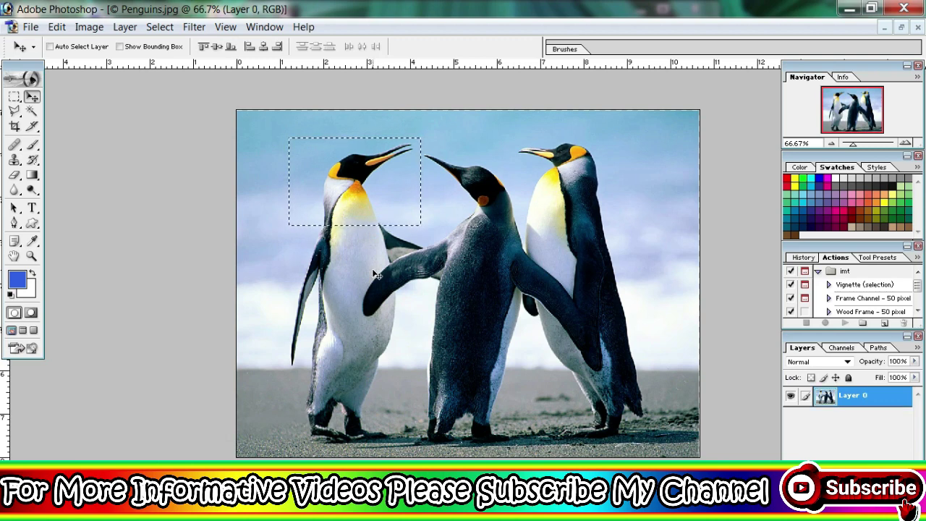
key("ctrl+d")
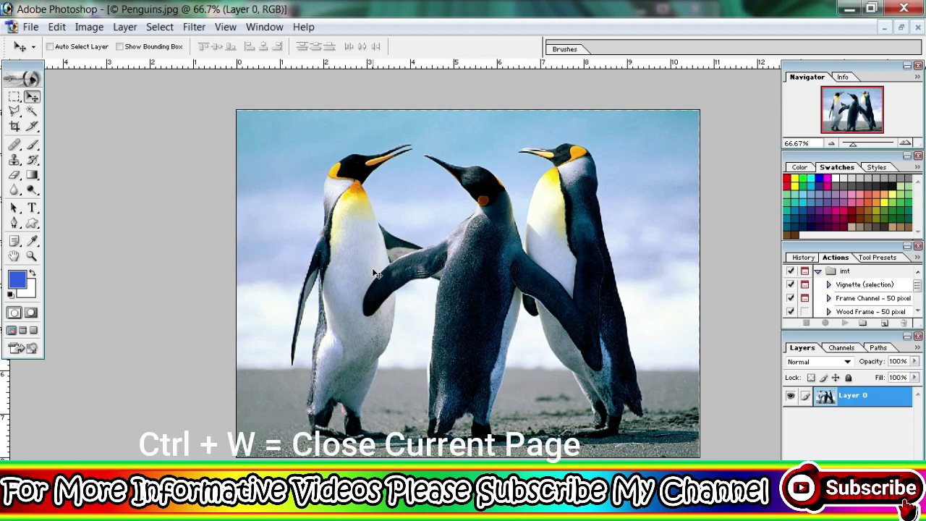
key("ctrl+w")
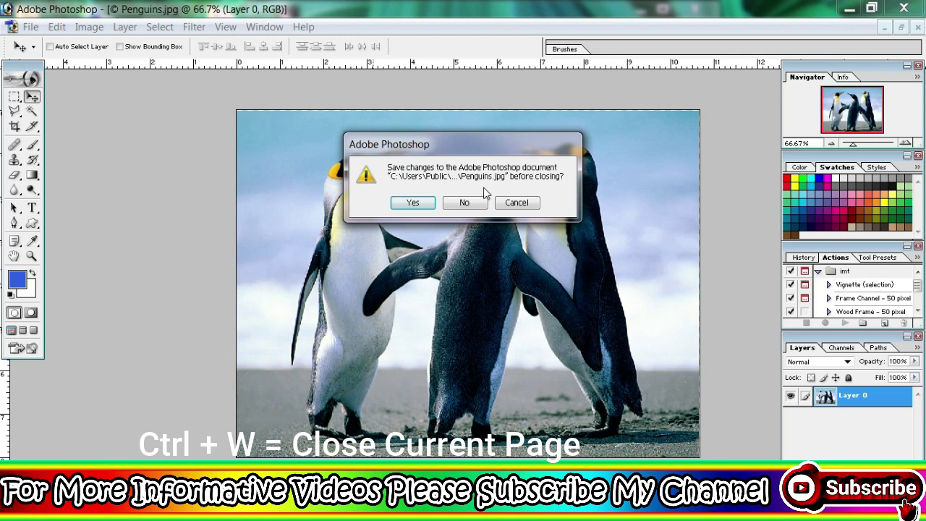
left_click_drag(434, 146, 582, 98)
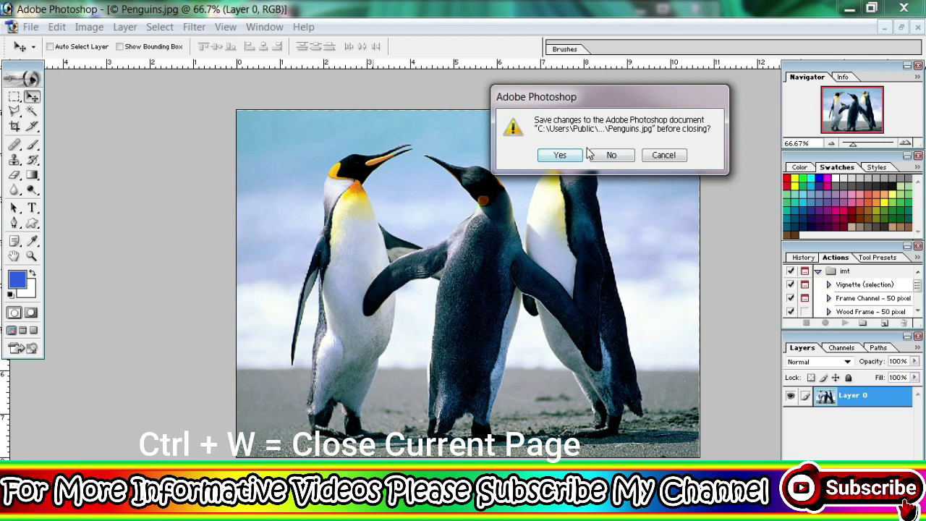
left_click(662, 157)
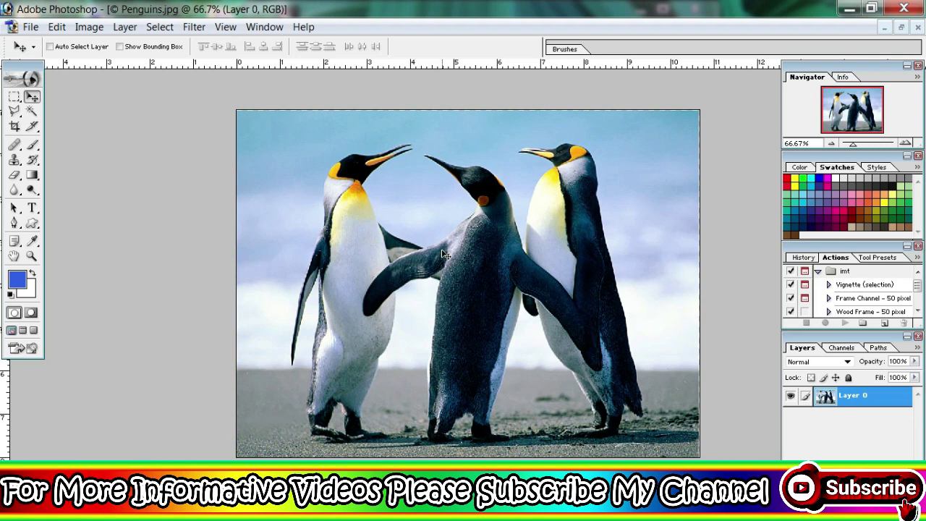
key("m")
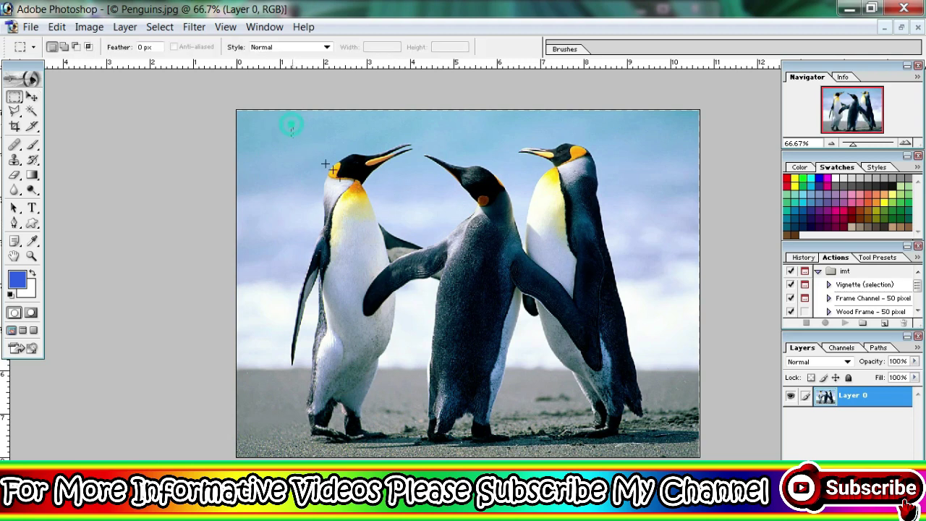
- Cut the left penguin's head into a pasted layer and move it around the photo
left_click_drag(292, 124, 421, 232)
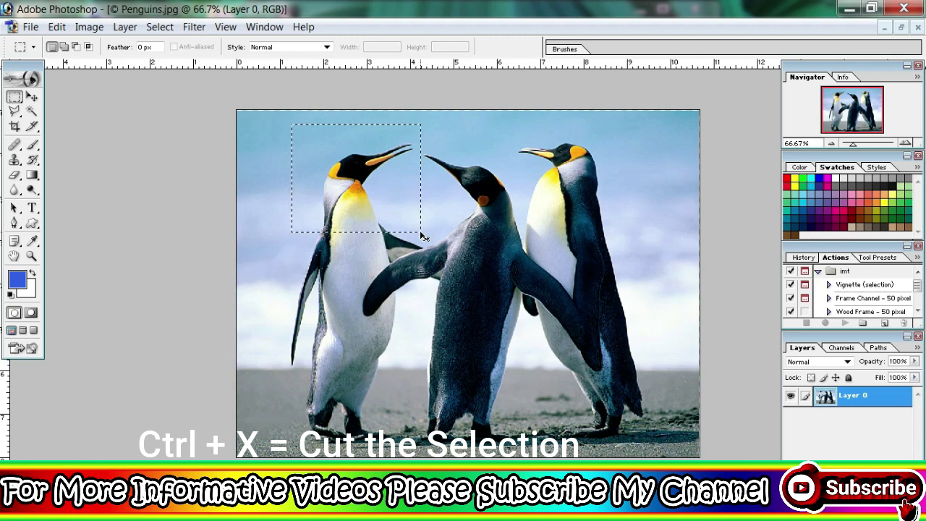
key("ctrl+x")
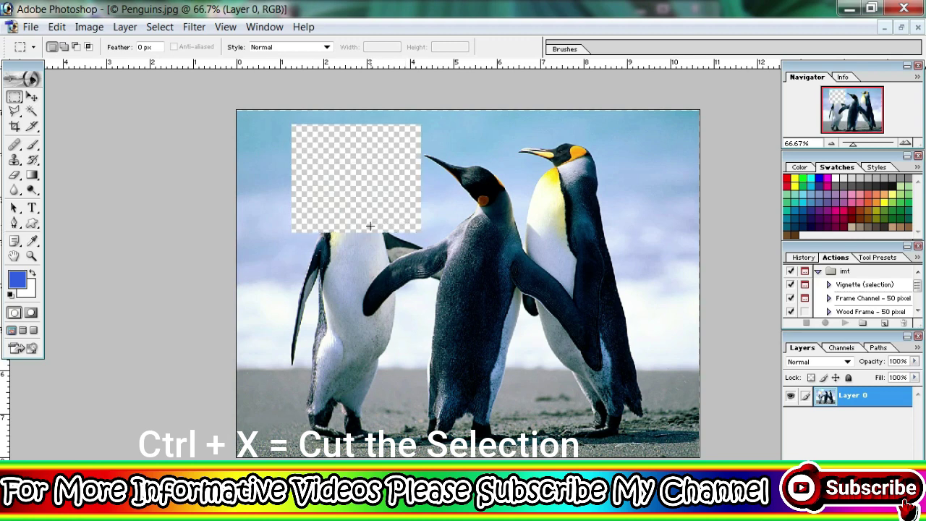
key("ctrl+v")
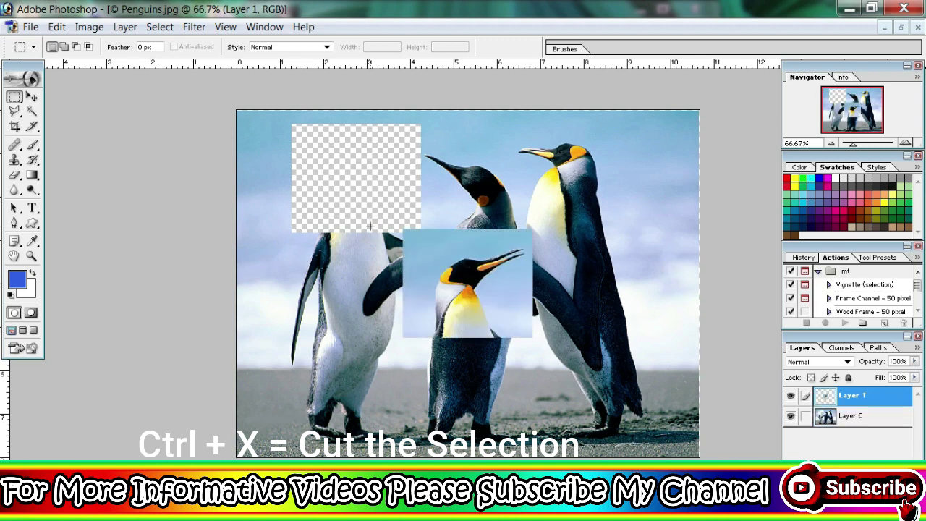
key("v")
mouse_move(436, 269)
left_mouse_down()
mouse_move(447, 246)
mouse_move(525, 184)
left_mouse_up()
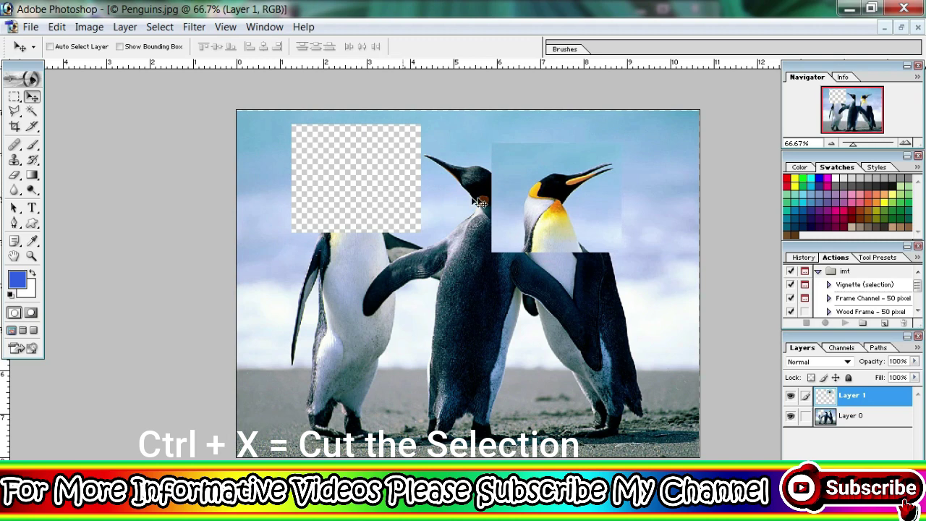
mouse_move(515, 195)
left_mouse_down()
mouse_move(317, 176)
mouse_move(309, 186)
left_mouse_up()
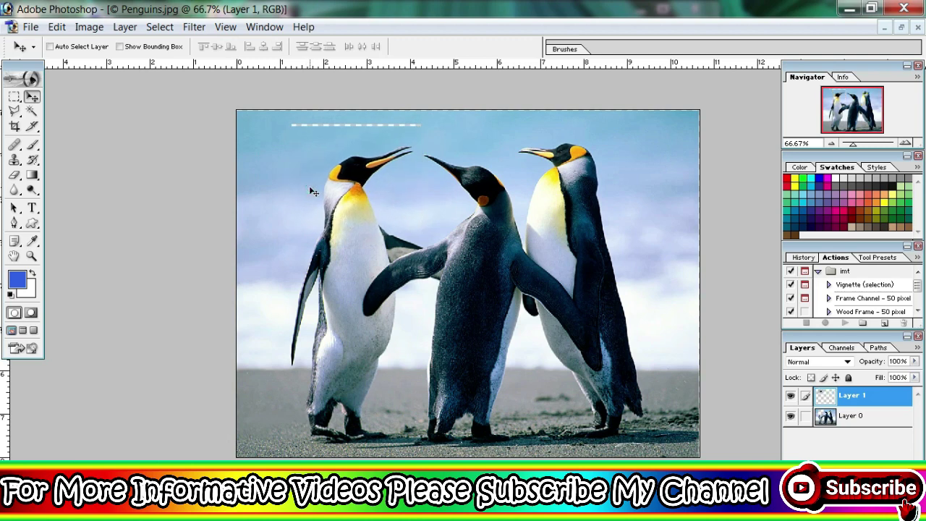
- Deselect, undo to restore the head into its hole, and deselect again
key("ctrl+d")
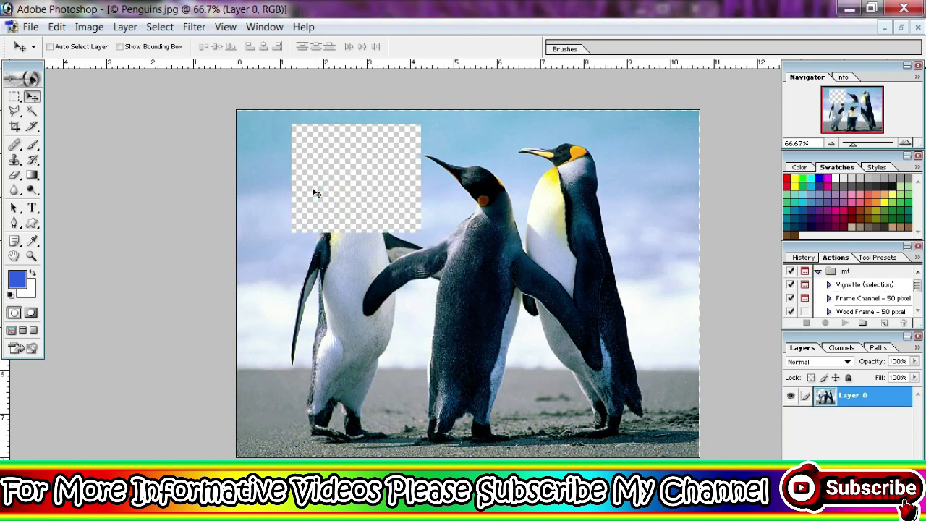
key("ctrl+alt+z")
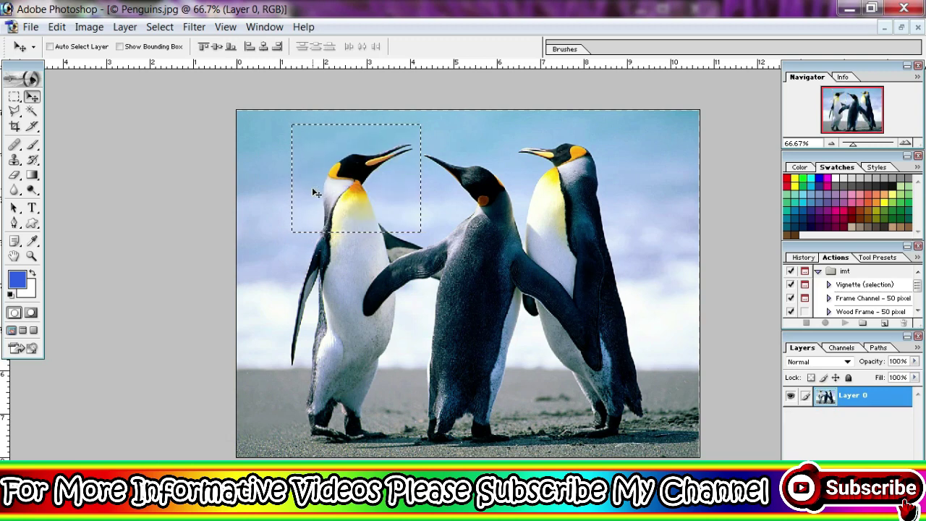
key("ctrl+d")
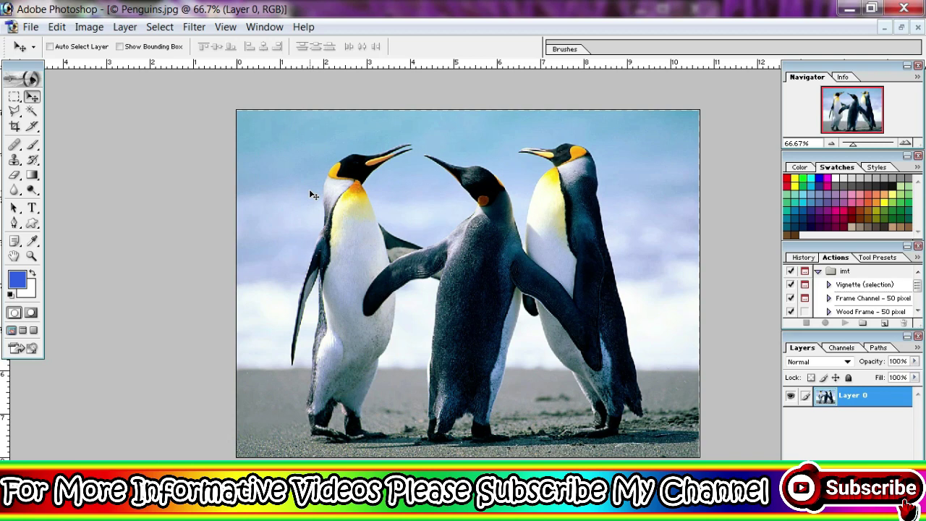
key("ctrl+y")
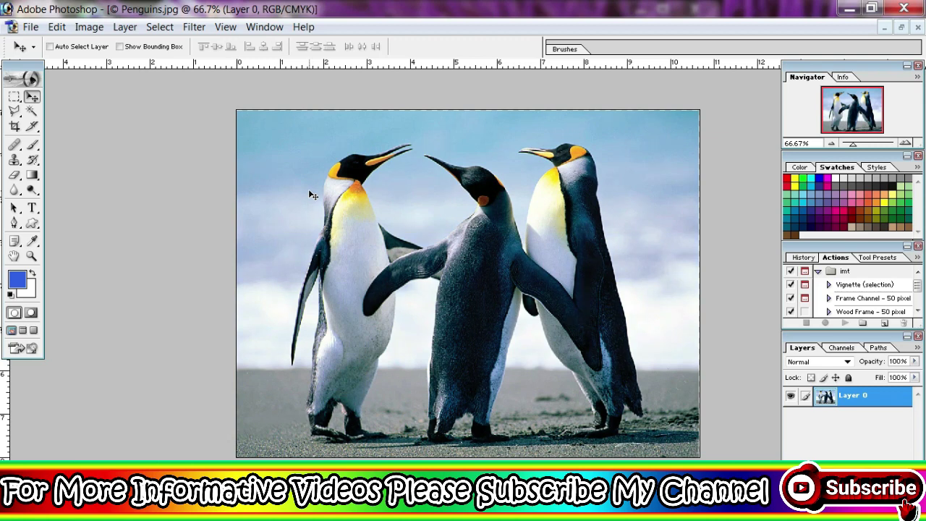
key("ctrl+y")
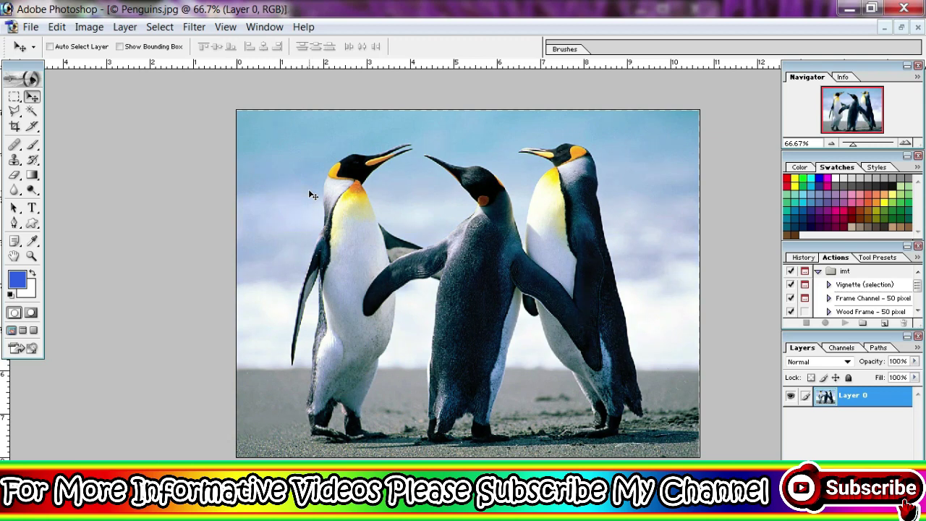
key("ctrl+y")
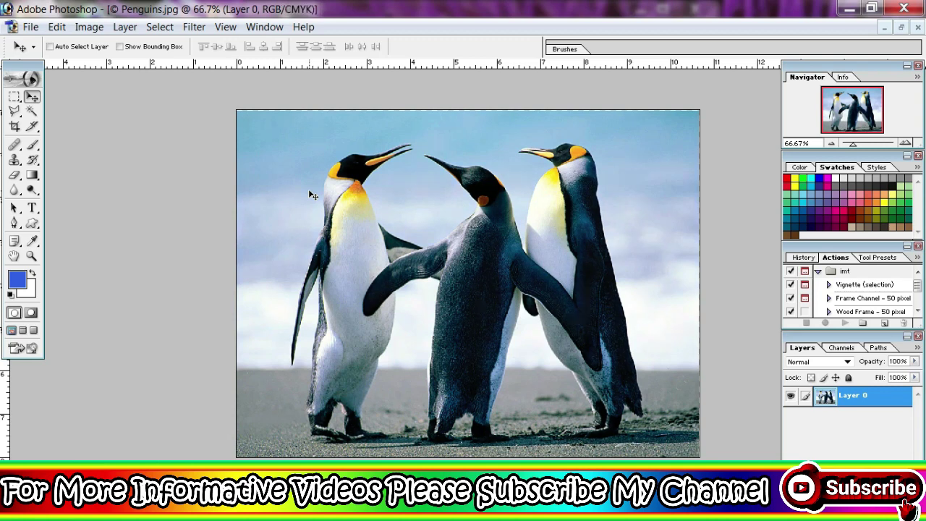
key("ctrl+y")
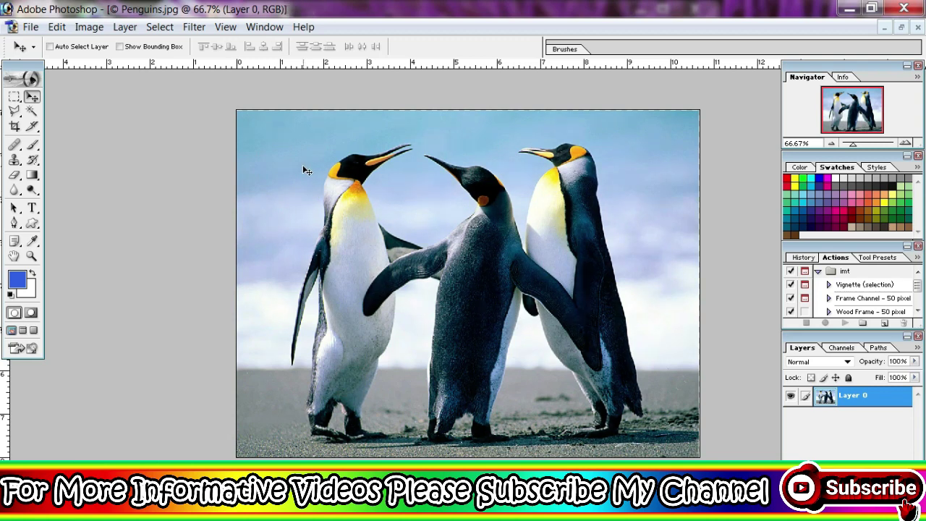
key("ctrl+y")
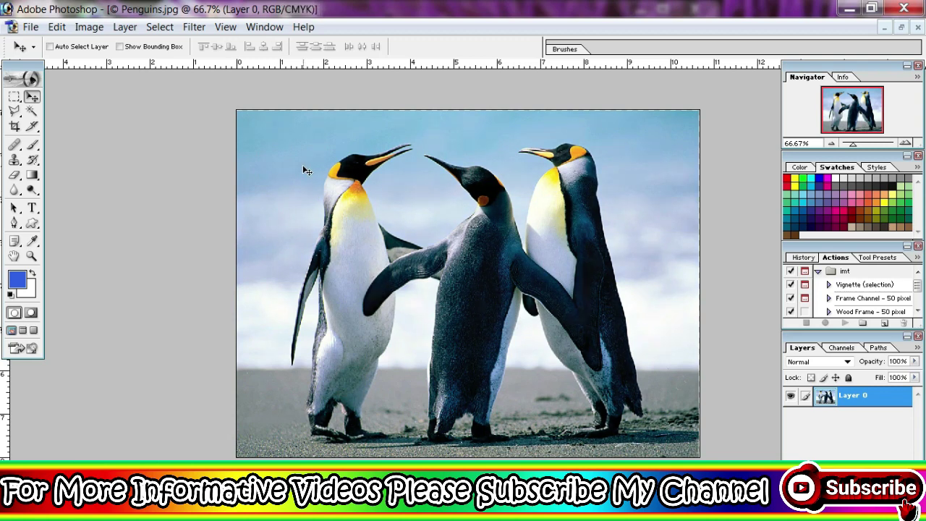
key("ctrl+y")
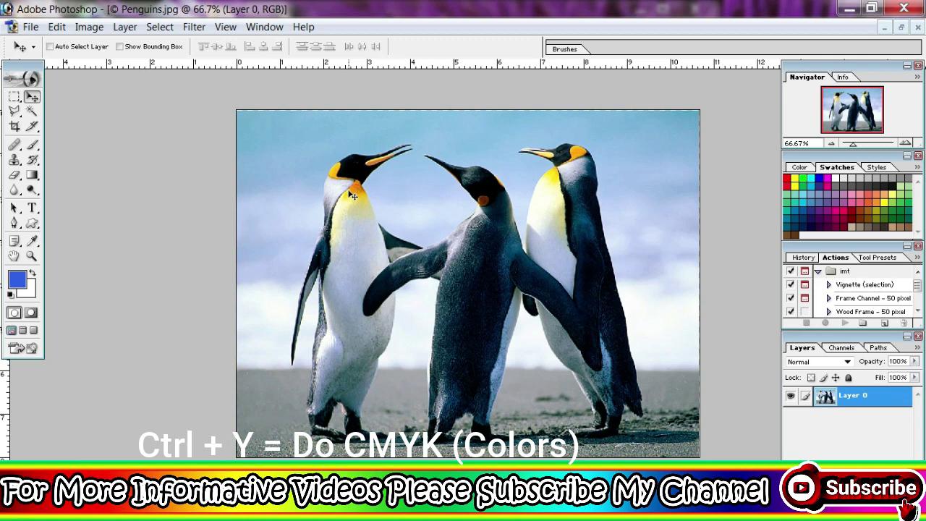
- Preview CMYK proof colours, then switch Image > Mode to CMYK Color
key("alt+i")
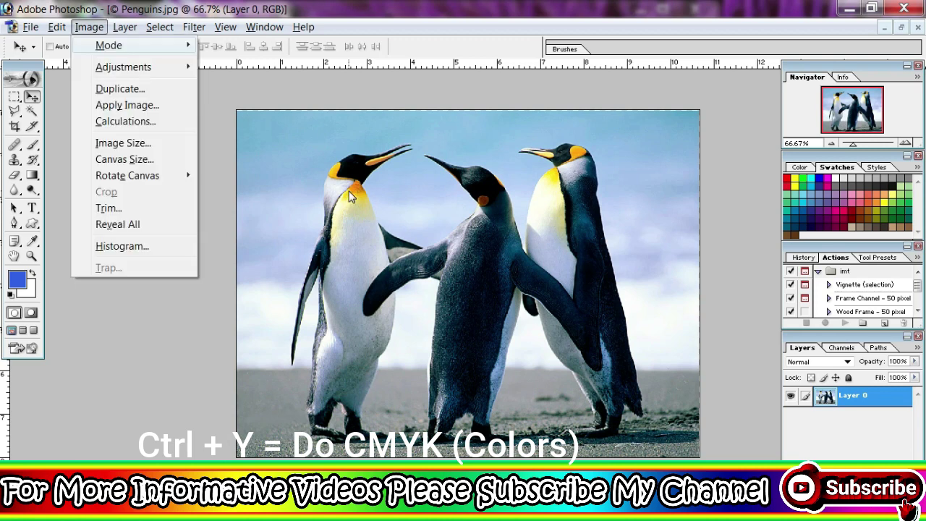
key("m")
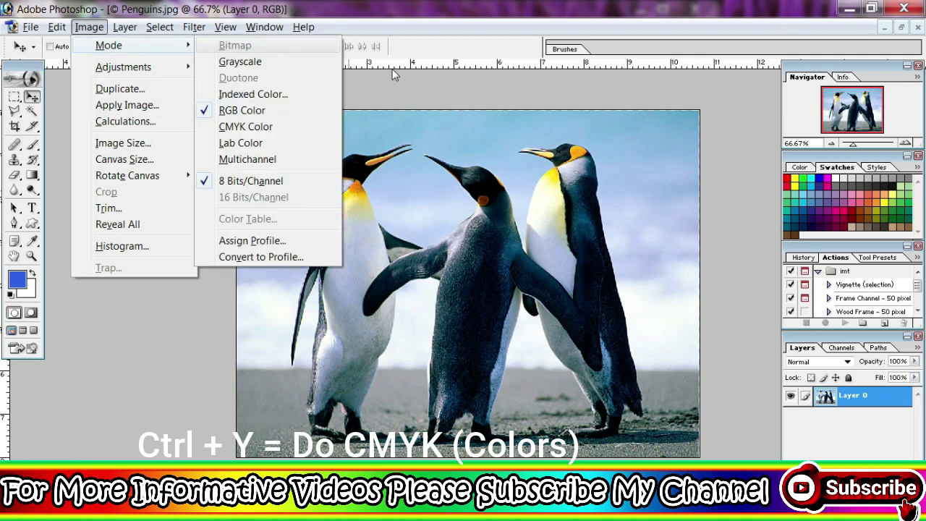
key("alt+h")
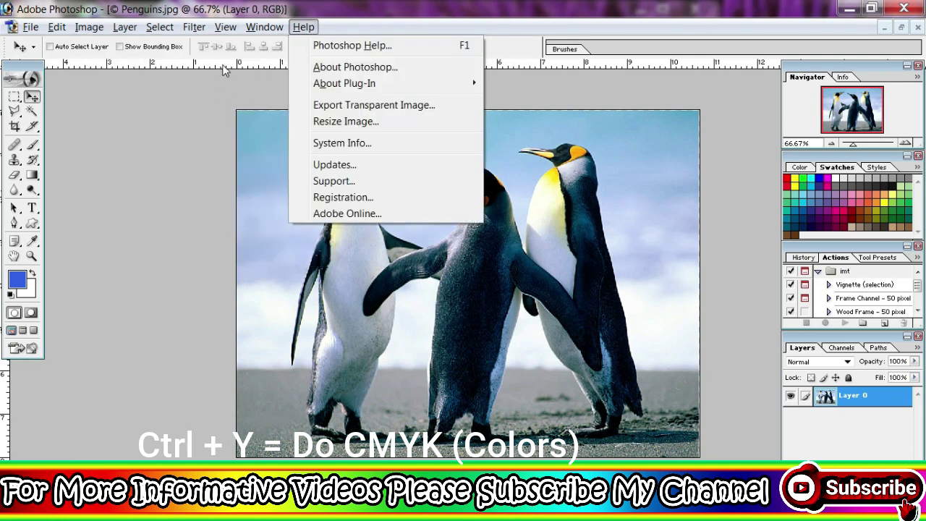
left_click(97, 34)
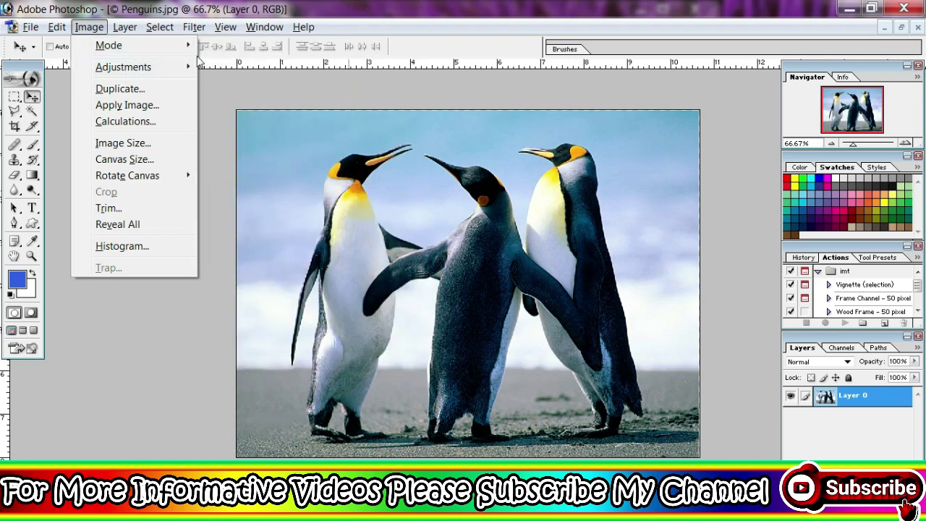
mouse_move(108, 45)
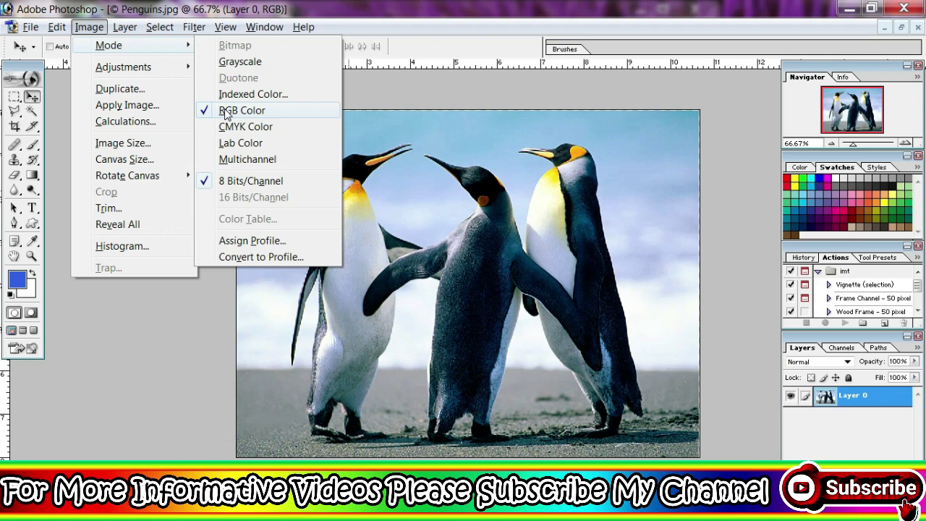
left_click(385, 145)
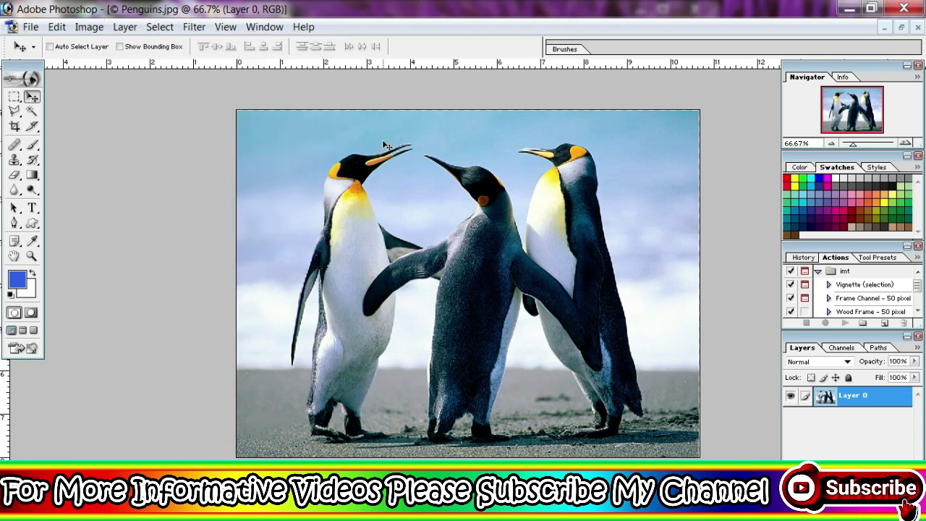
key("ctrl+y")
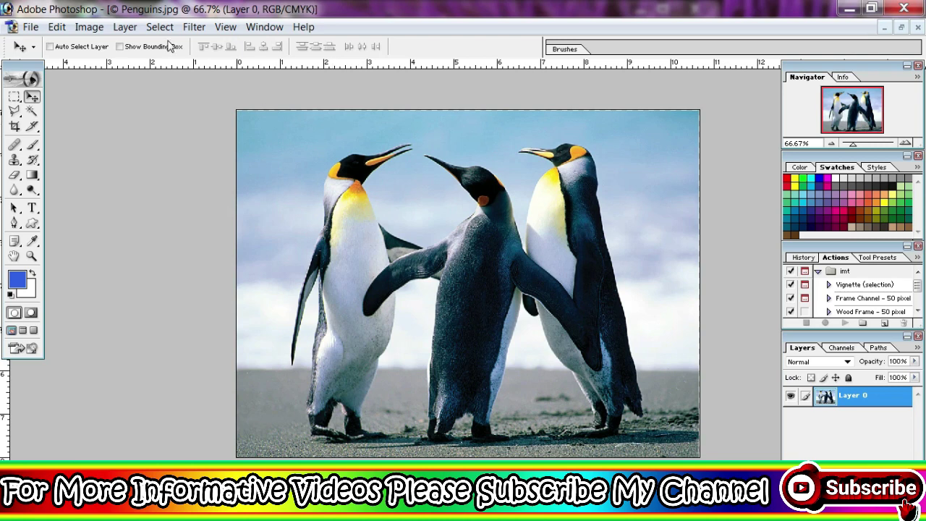
left_click(90, 28)
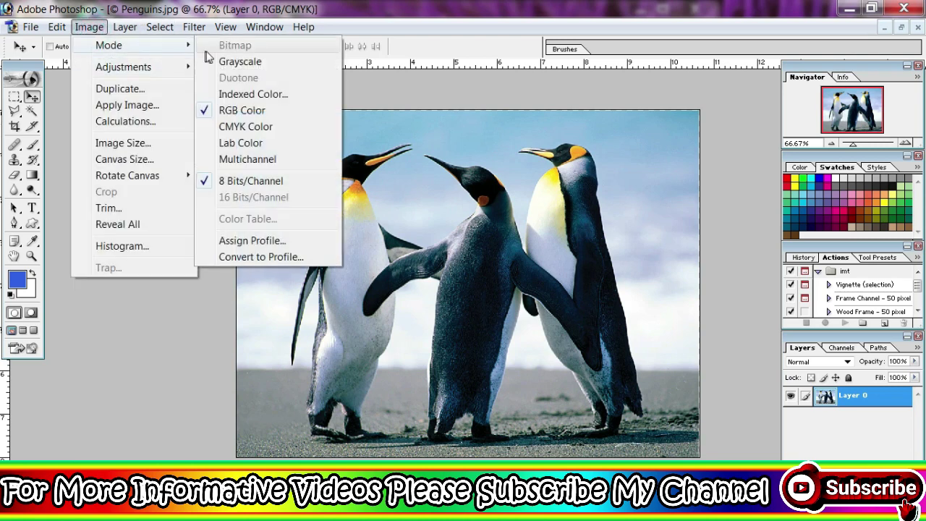
left_click(217, 128)
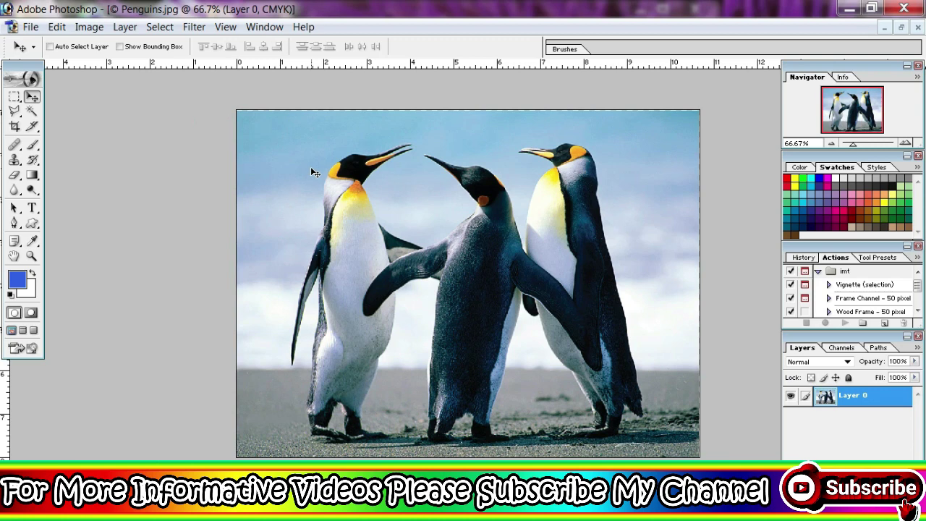
- Toggle the CMYK proof preview, then convert to Grayscale, discarding colour information
key("ctrl+y")
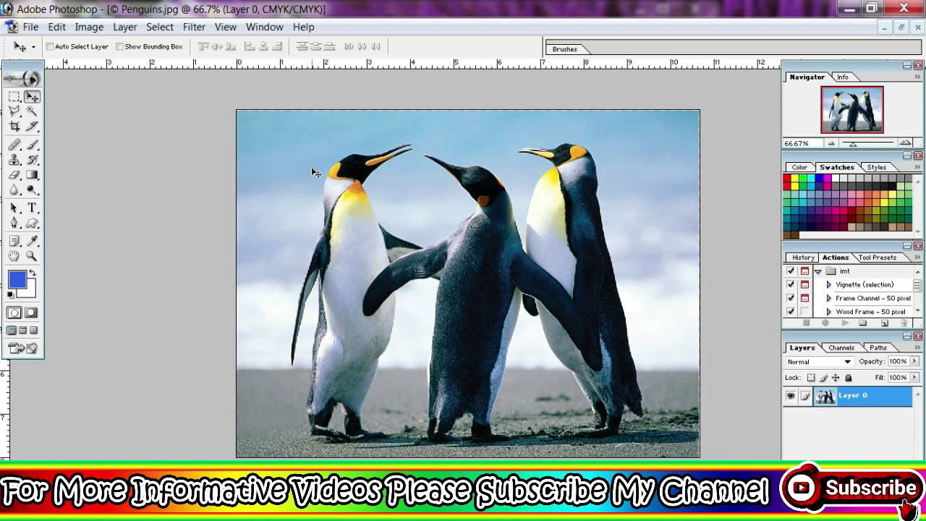
key("ctrl+y")
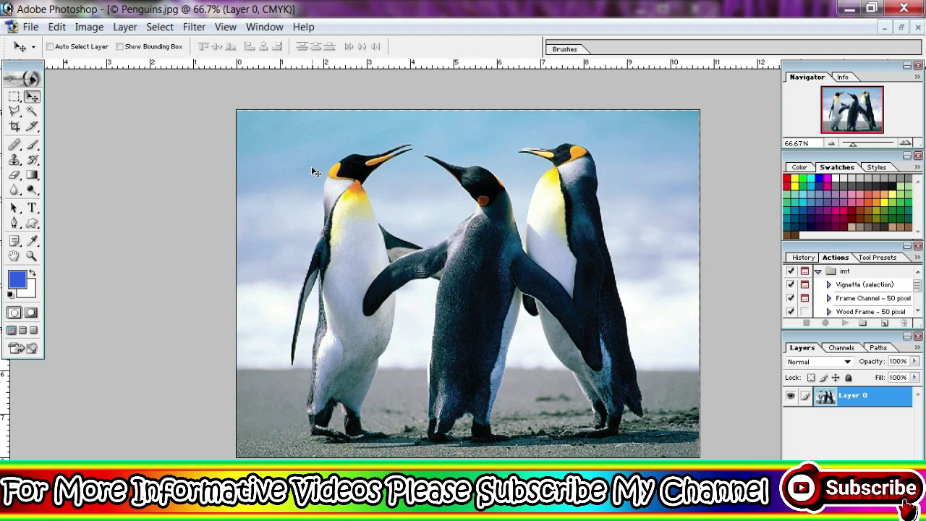
key("alt+i")
key("m")
key("g")
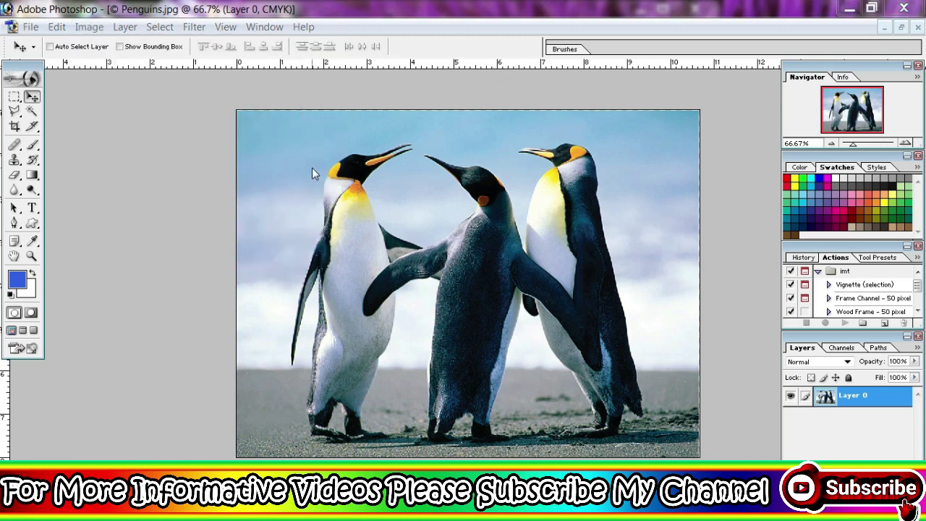
key("Return")
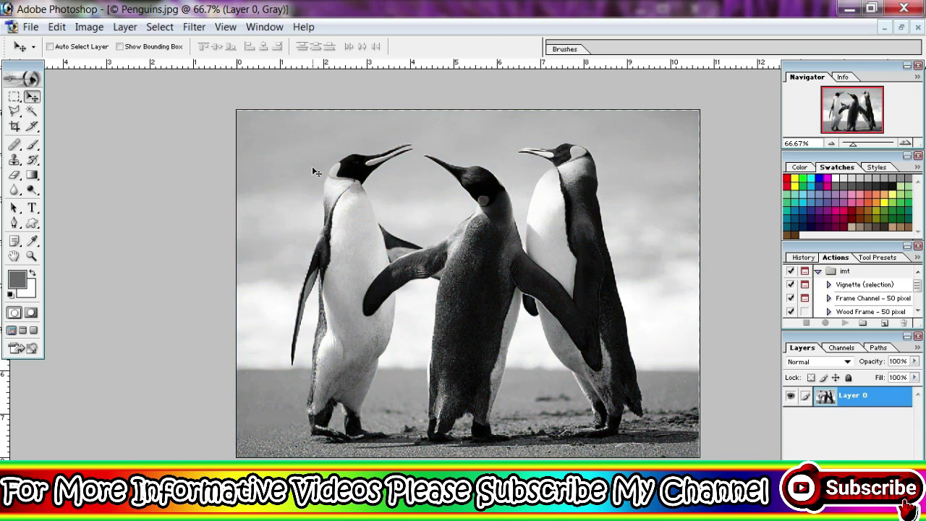
- Turn on CMYK proof and undo/redo the grayscale change, ending in full colour
key("ctrl+y")
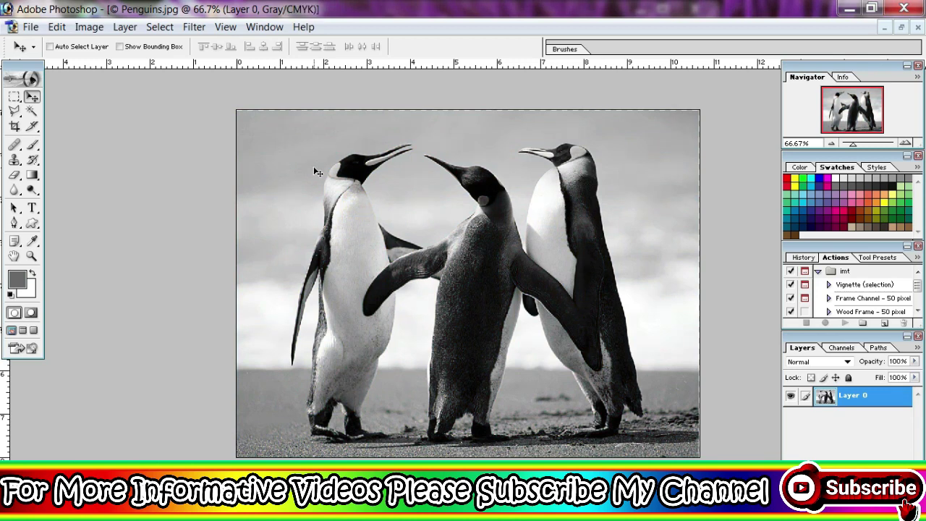
key("ctrl+z")
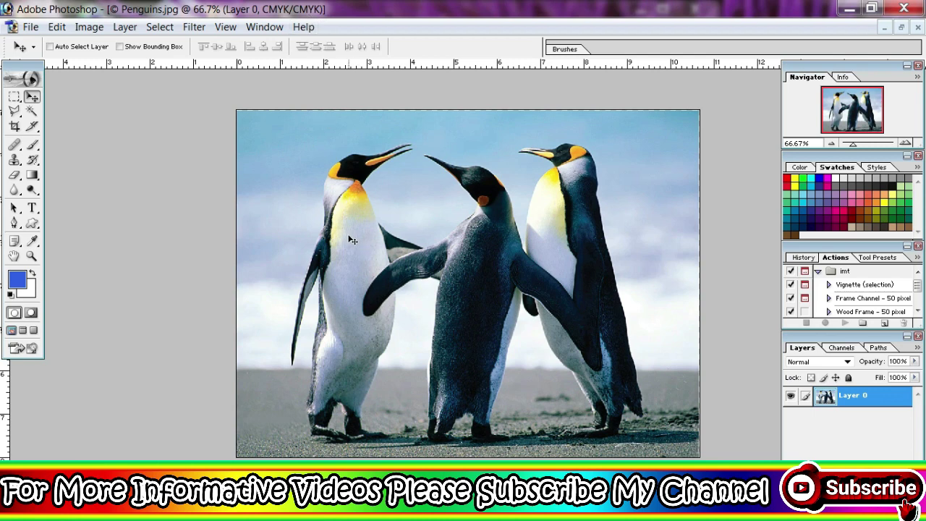
key("ctrl+y")
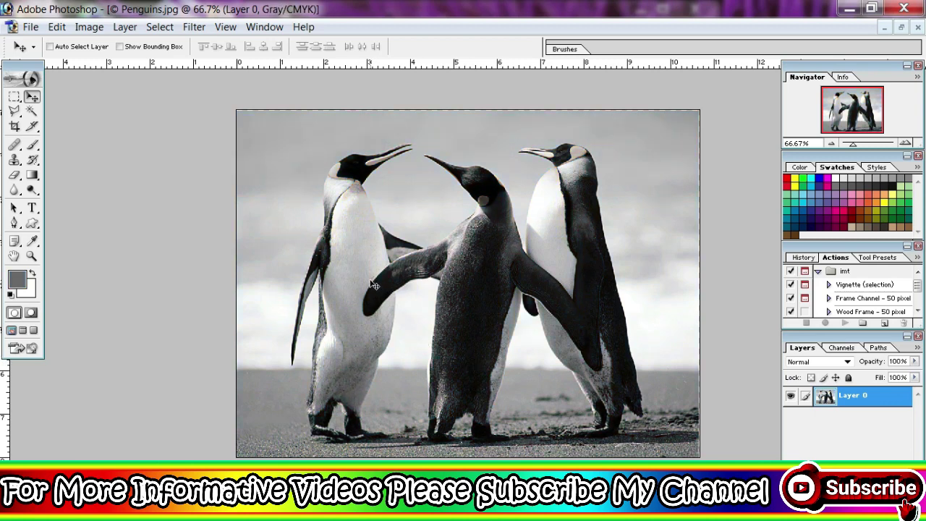
key("ctrl+y")
key("ctrl+y")
left_click_drag(424, 132, 421, 130)
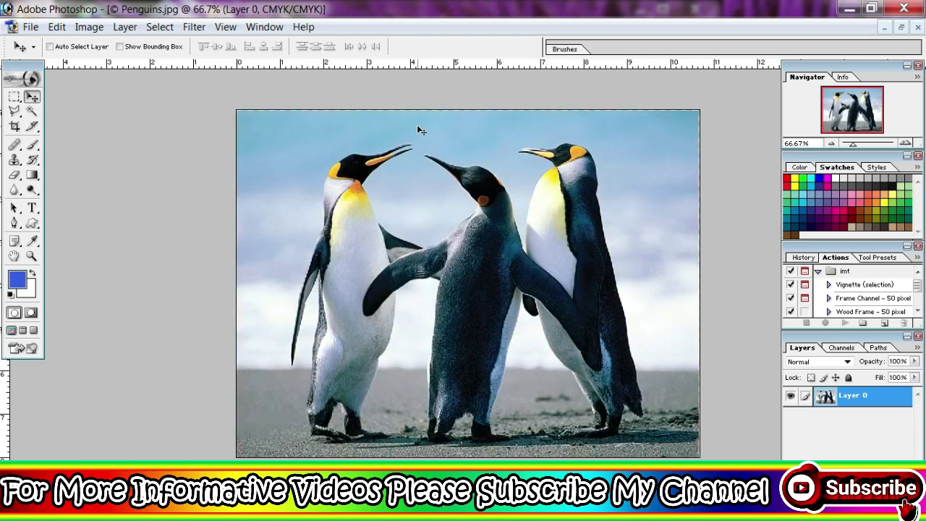
key("m")
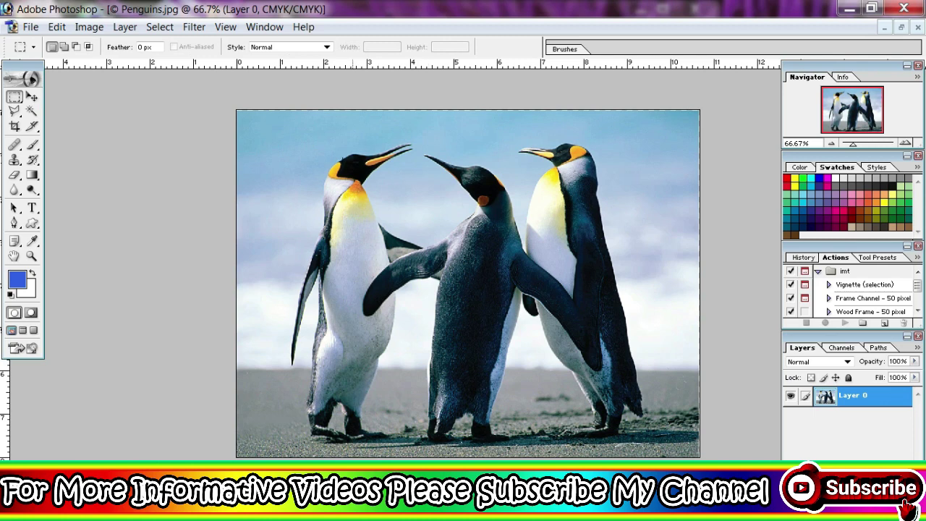
mouse_move(306, 122)
left_mouse_down()
mouse_move(418, 218)
mouse_move(395, 205)
left_mouse_up()
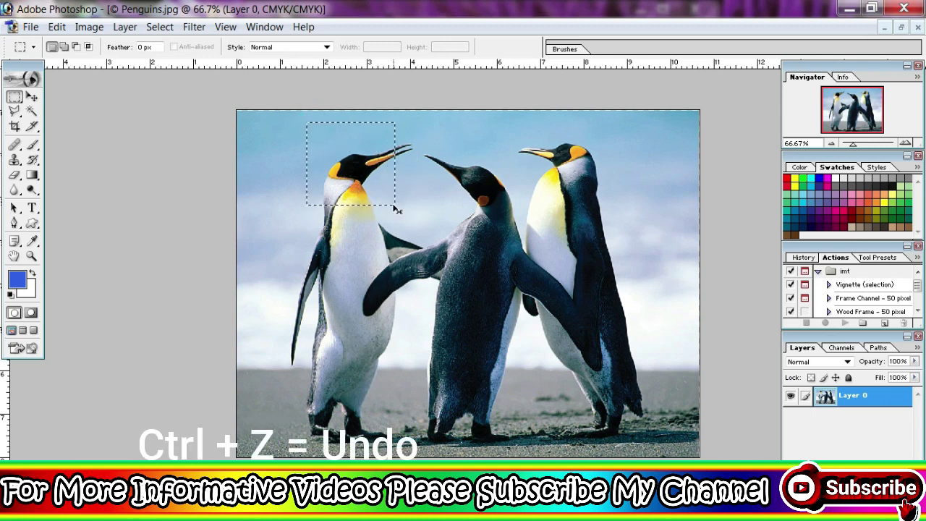
key("Delete")
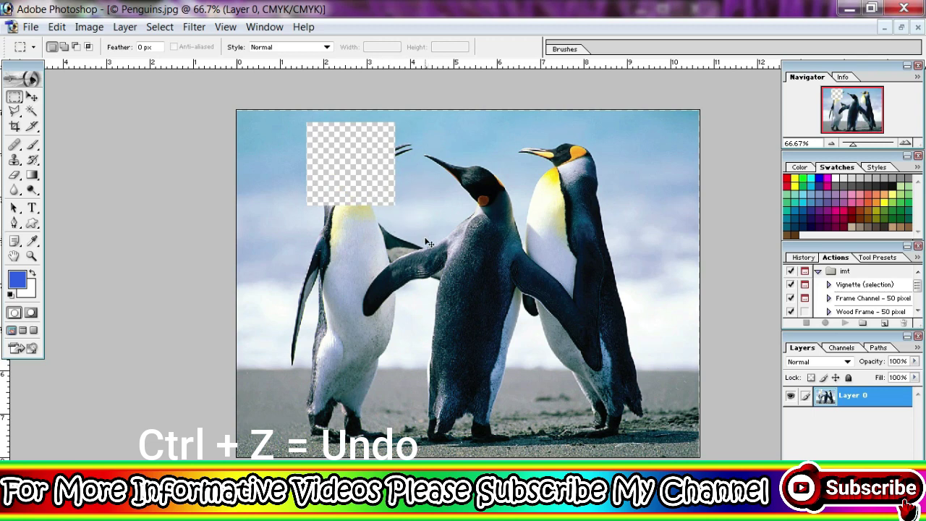
key("ctrl+z")
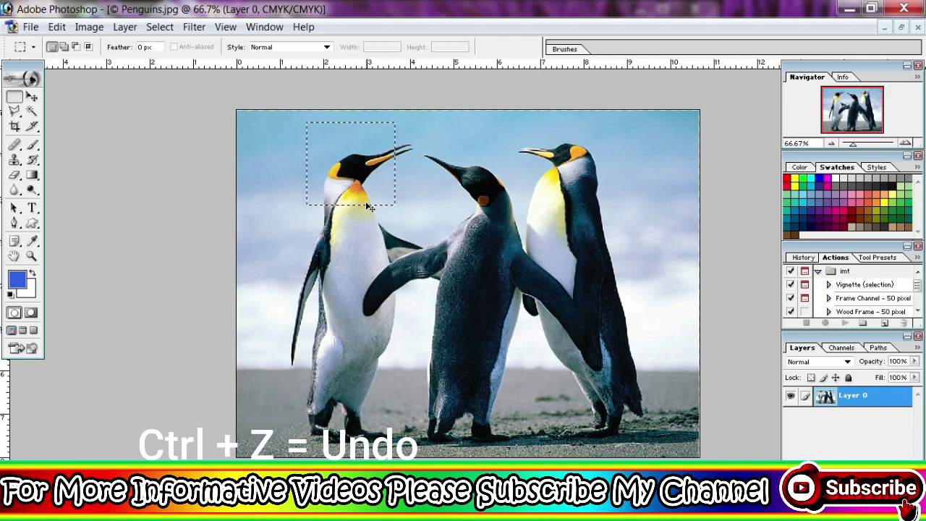
left_click(368, 206)
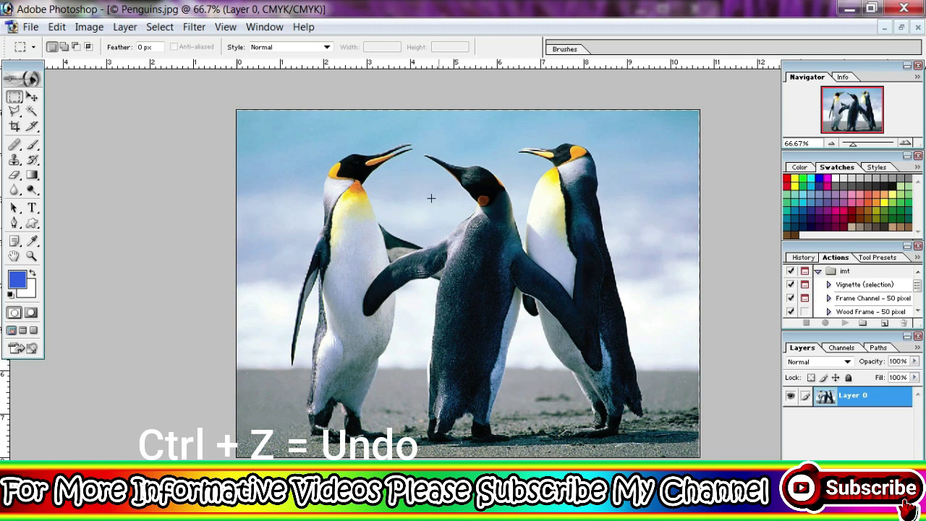